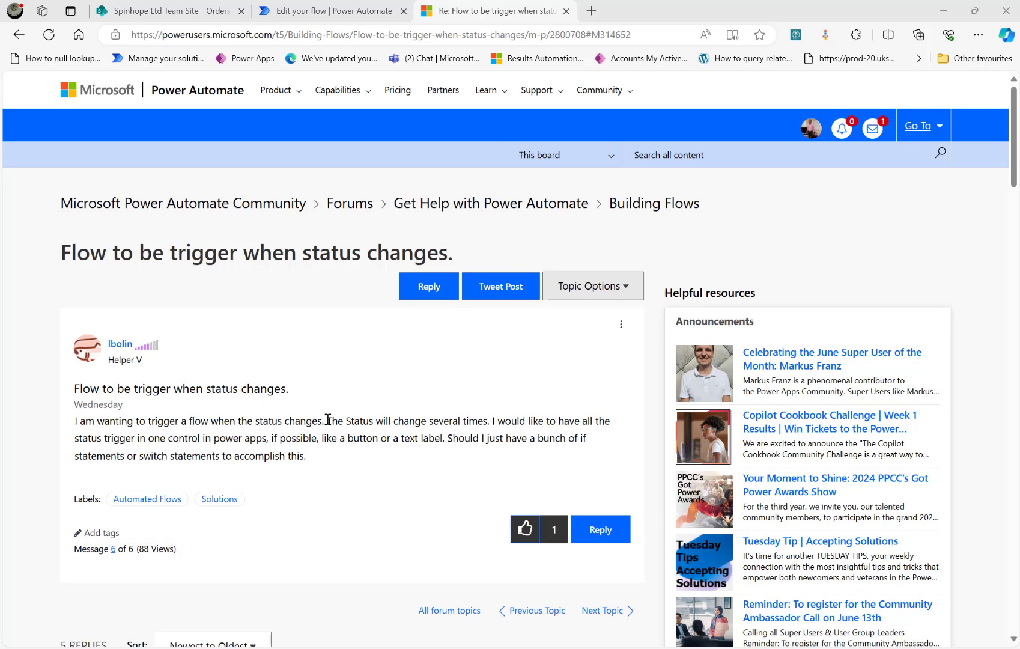
Step: Read the forum post on triggering a flow when status changes, then go to the Orders list
{"action": "double_click", "coordinate": [427, 420]}
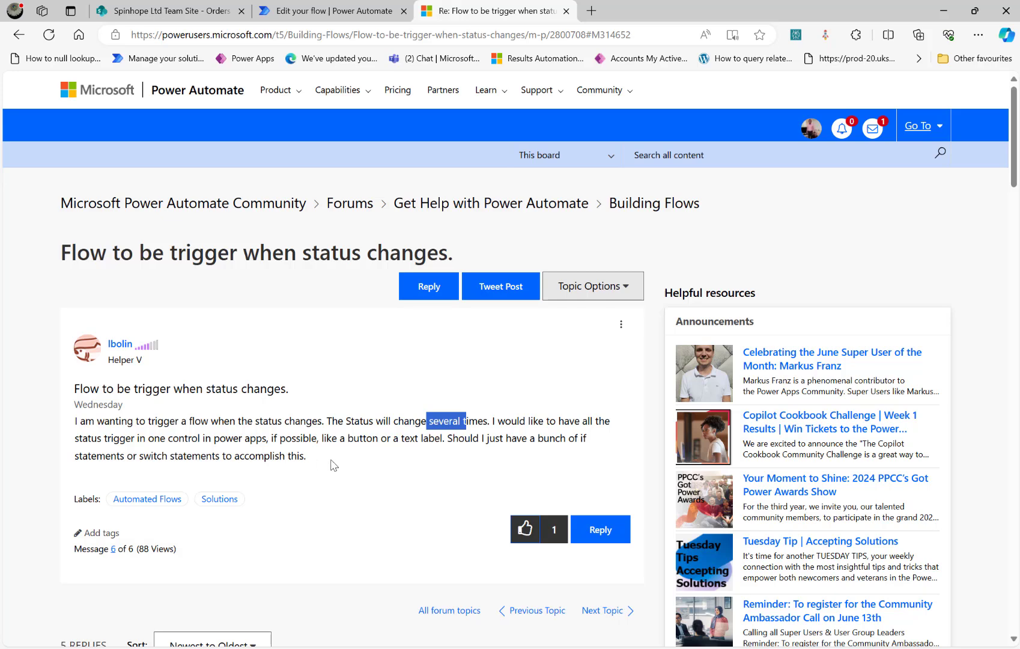
{"action": "left_click_drag", "start_coordinate": [80, 420], "coordinate": [299, 420]}
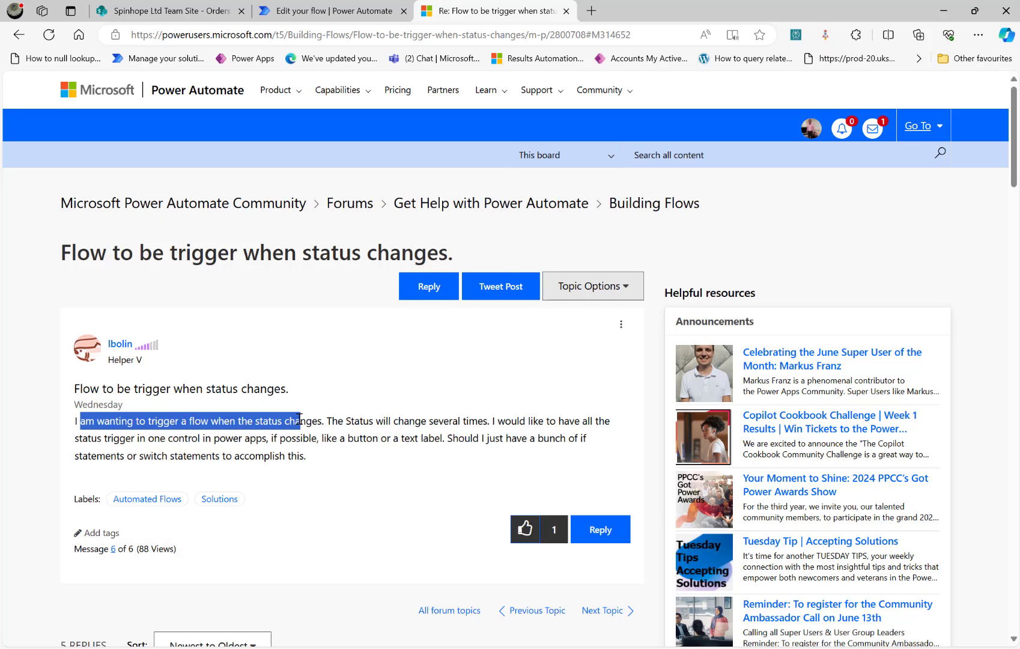
{"action": "left_click_drag", "start_coordinate": [299, 420], "coordinate": [299, 421]}
{"action": "left_click", "coordinate": [326, 459]}
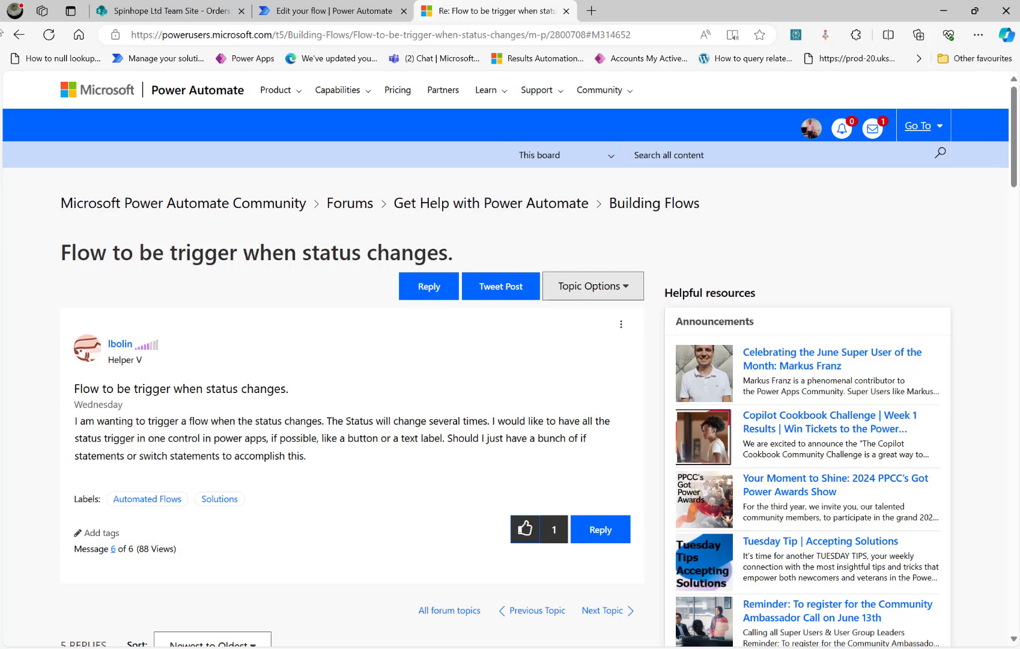
{"action": "left_click", "coordinate": [144, 7]}
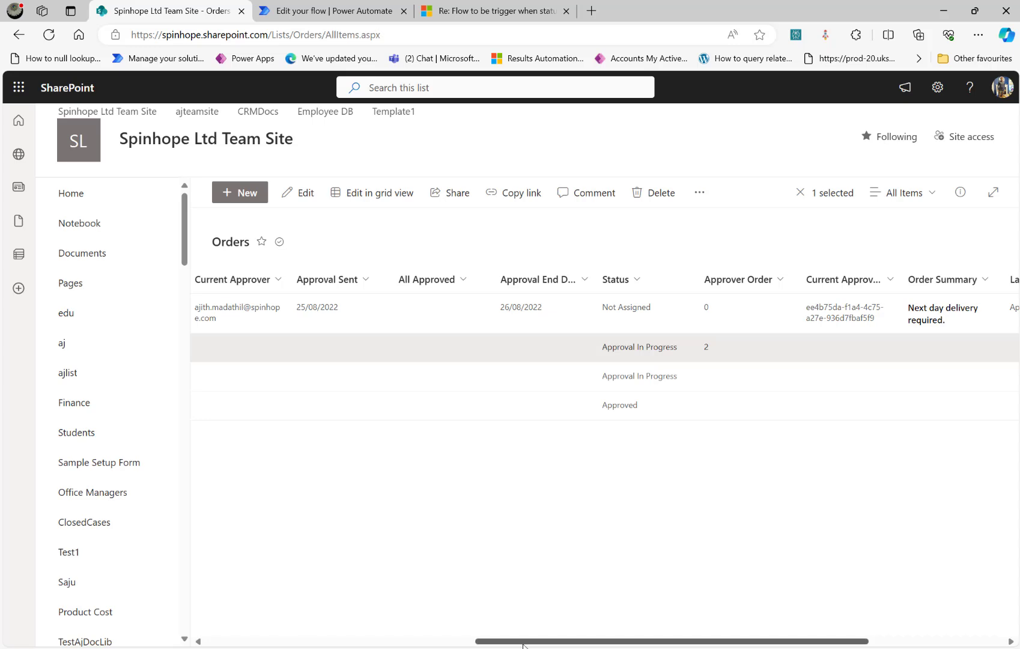
Step: Browse the Orders list's Title, Status and Last Update Status columns, then return to the flow editor
{"action": "left_click_drag", "start_coordinate": [523, 643], "coordinate": [253, 643]}
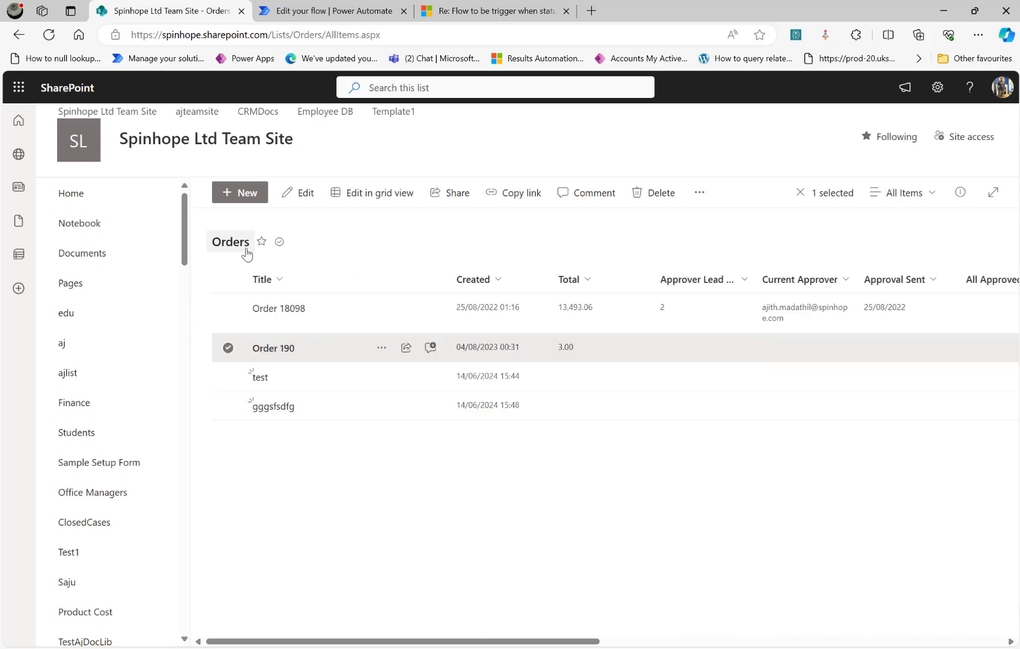
{"action": "left_click_drag", "start_coordinate": [473, 641], "coordinate": [706, 642]}
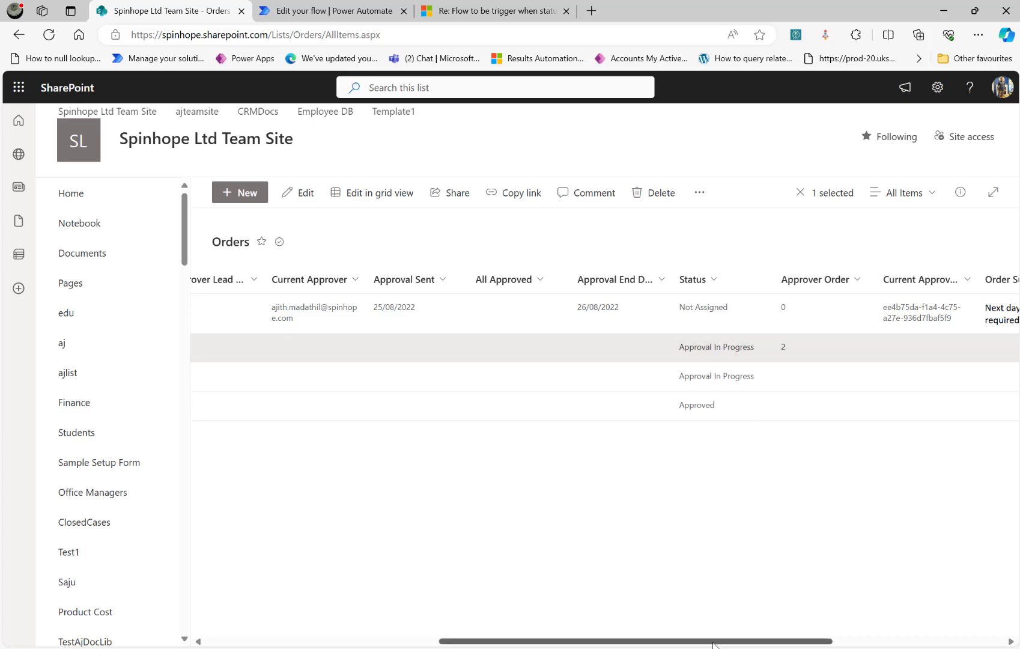
{"action": "left_click_drag", "start_coordinate": [716, 644], "coordinate": [886, 644]}
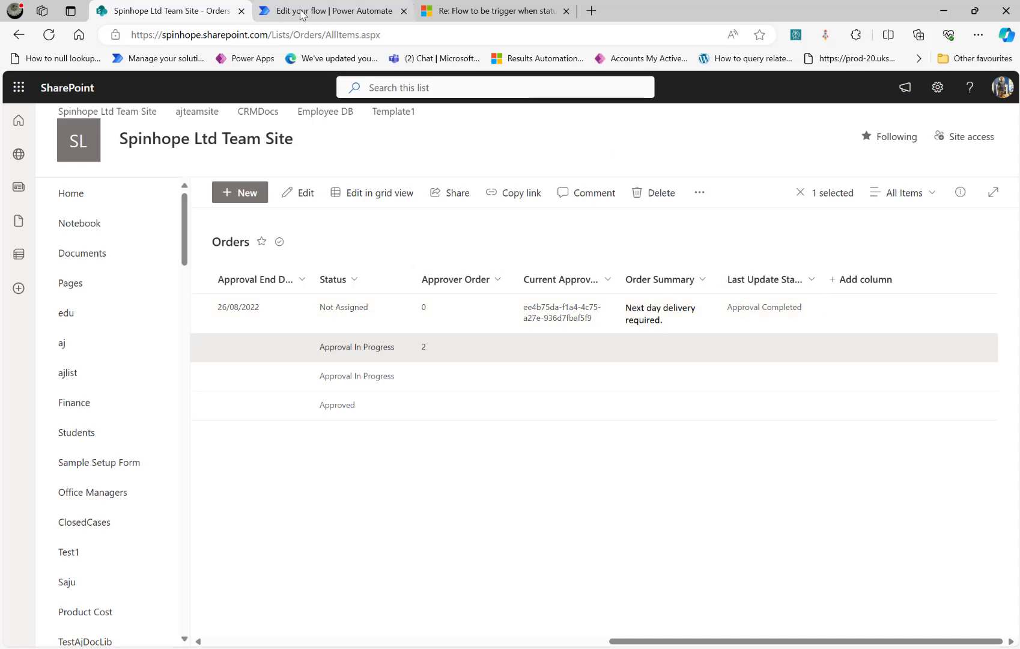
{"action": "left_click", "coordinate": [321, 12]}
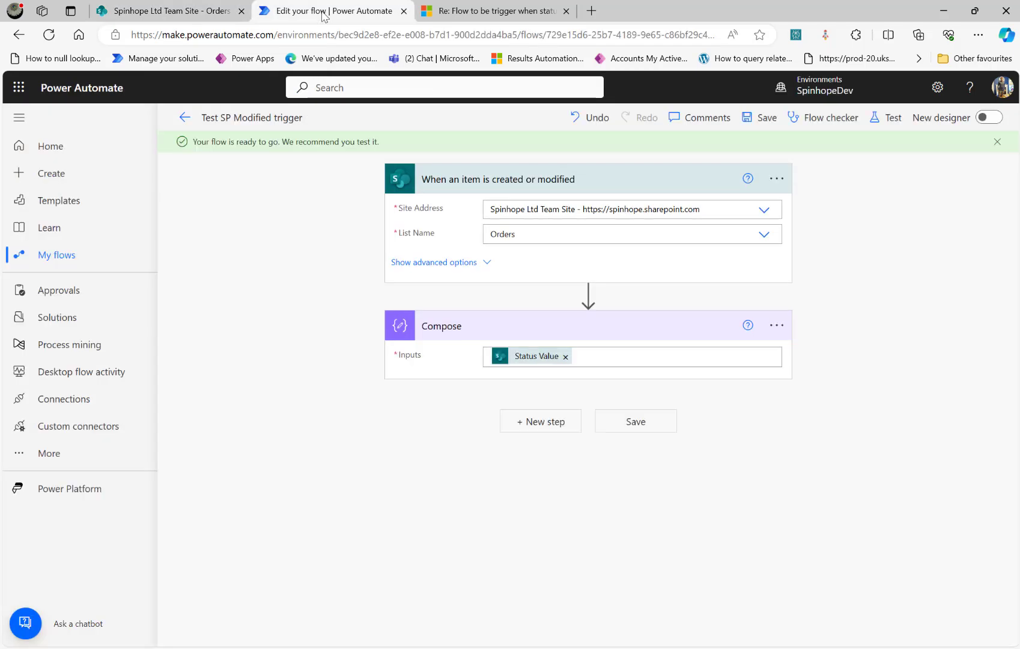
Step: Dismiss the flow-ready notice and expand the trigger's advanced options
{"action": "left_click", "coordinate": [998, 142]}
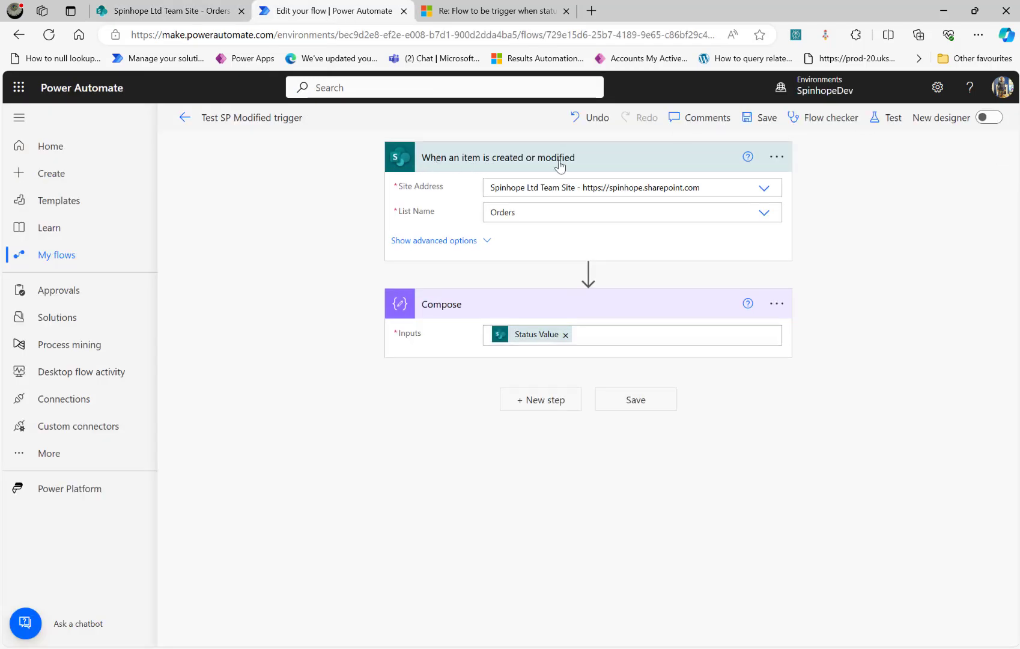
{"action": "left_click", "coordinate": [488, 242]}
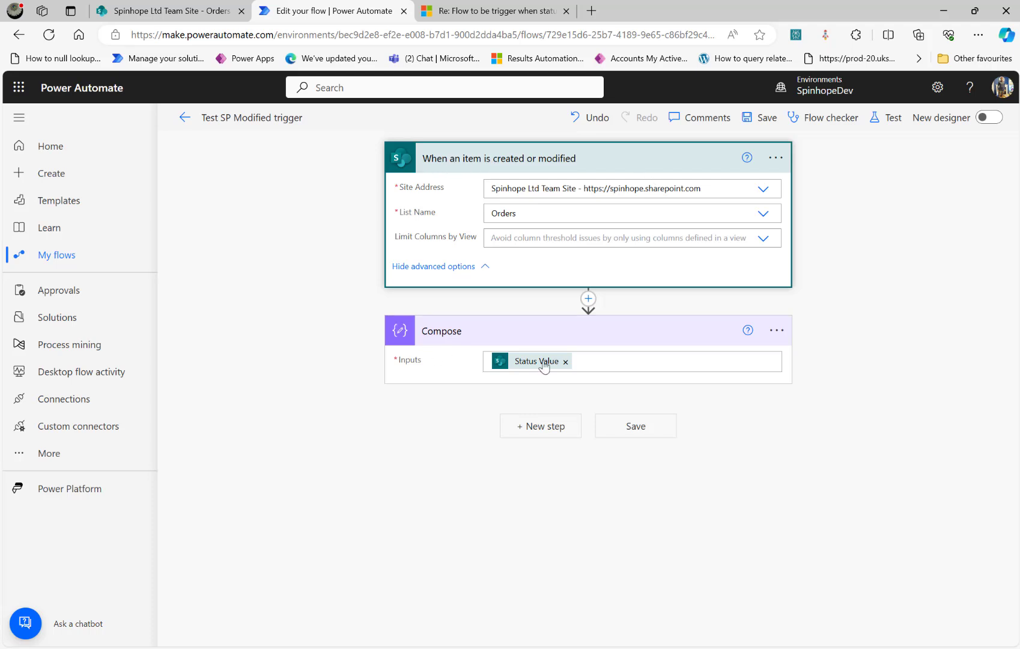
Step: Add a SharePoint Update item step for the Spinhope Ltd Team Site Orders list
{"action": "left_click", "coordinate": [540, 429]}
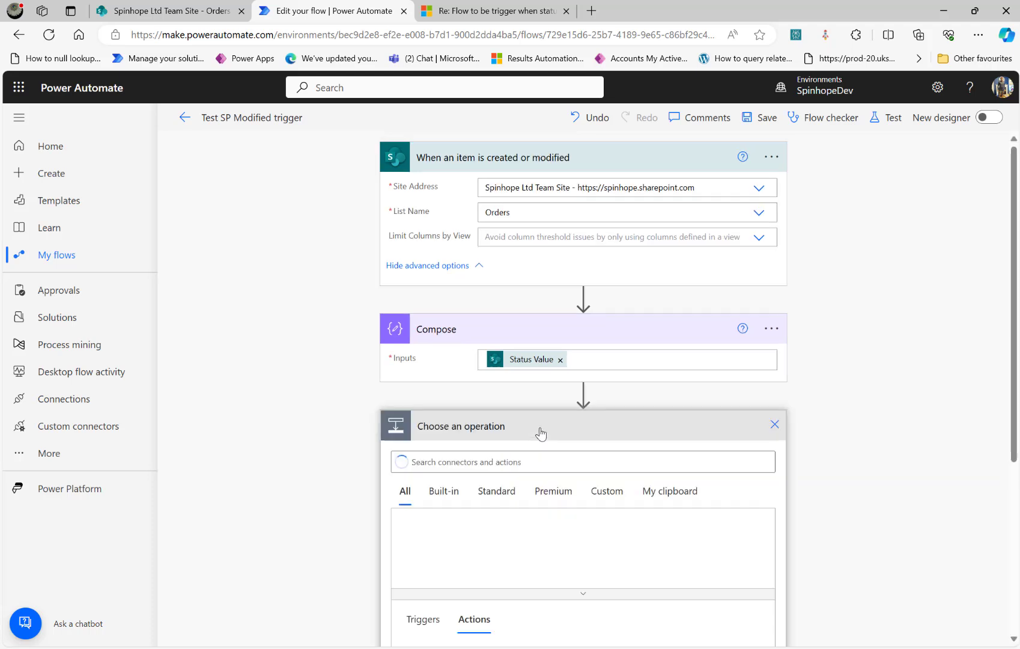
{"action": "type", "text": "update"}
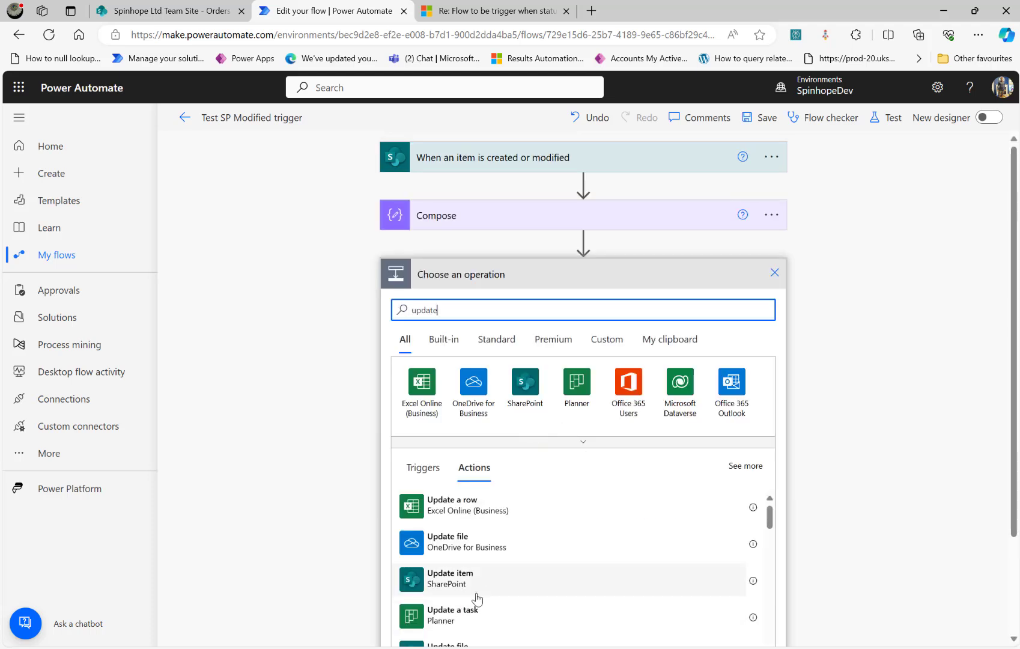
{"action": "left_click", "coordinate": [467, 583]}
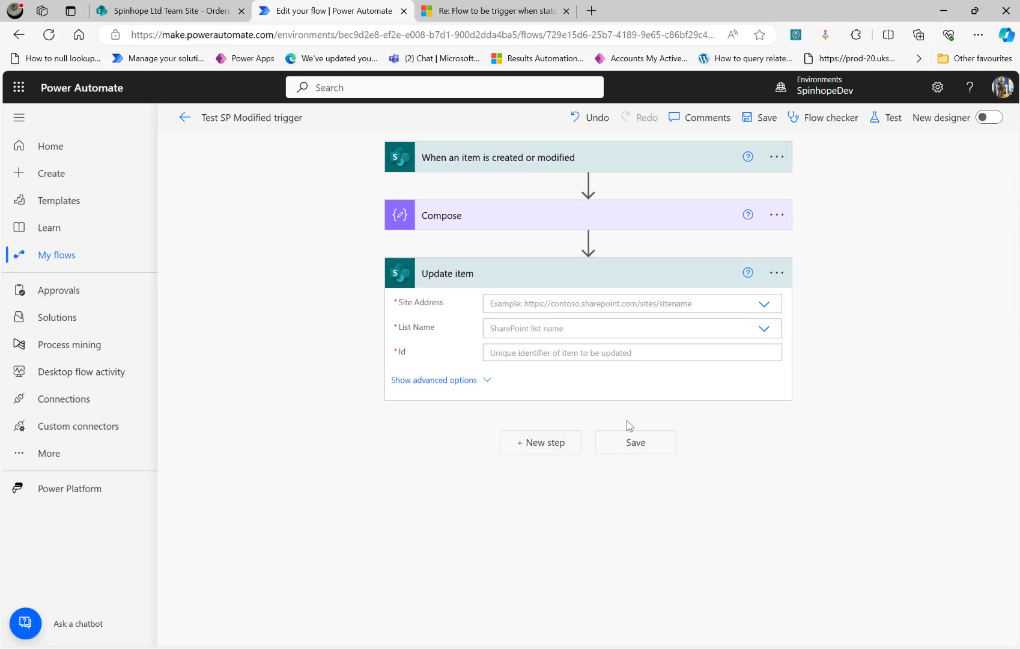
{"action": "left_click", "coordinate": [595, 306]}
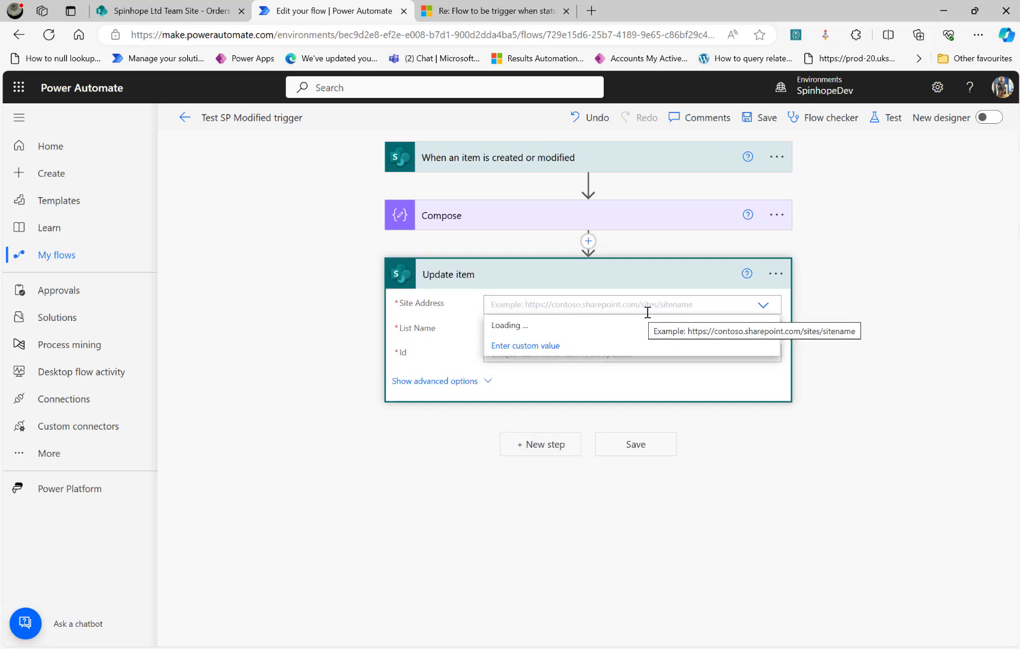
{"action": "left_click", "coordinate": [630, 489]}
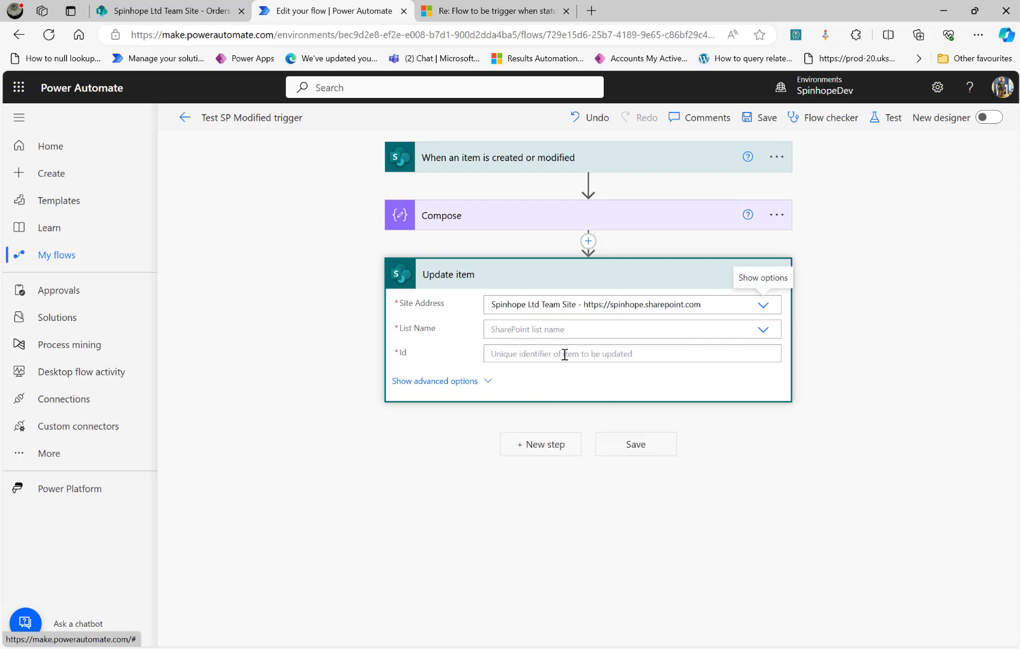
{"action": "left_click", "coordinate": [557, 328]}
{"action": "type", "text": "Ord"}
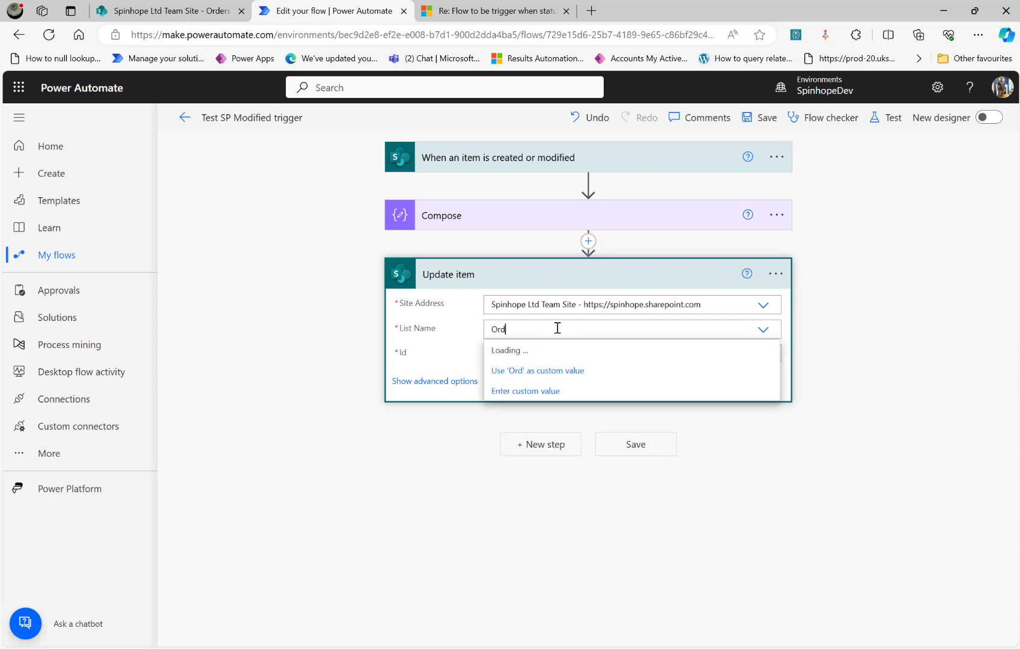
{"action": "left_click", "coordinate": [529, 396]}
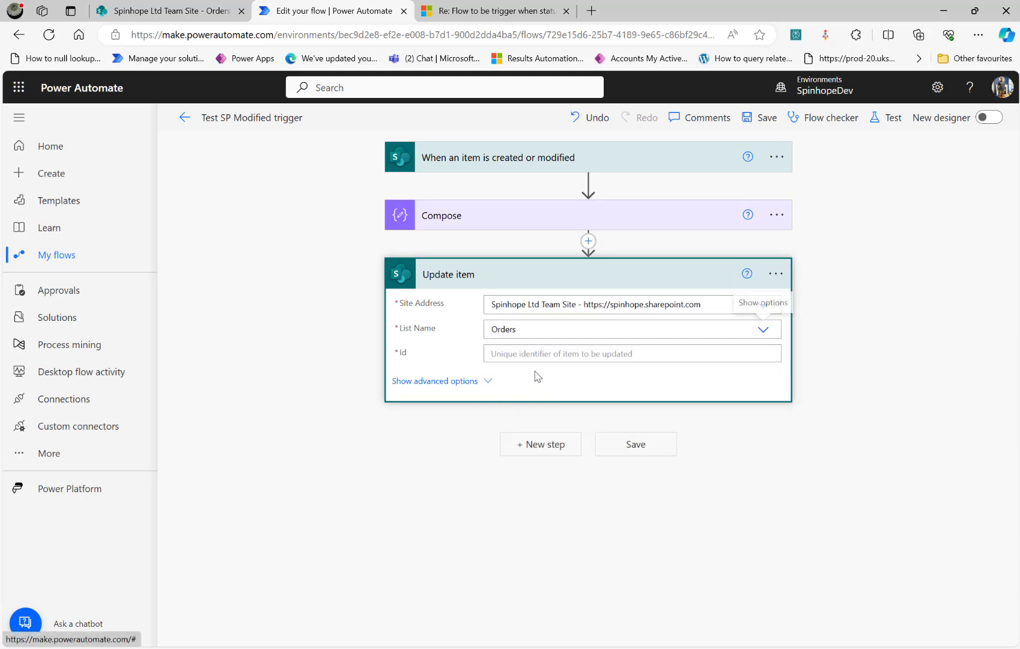
{"action": "left_click", "coordinate": [539, 359]}
{"action": "left_click", "coordinate": [264, 390]}
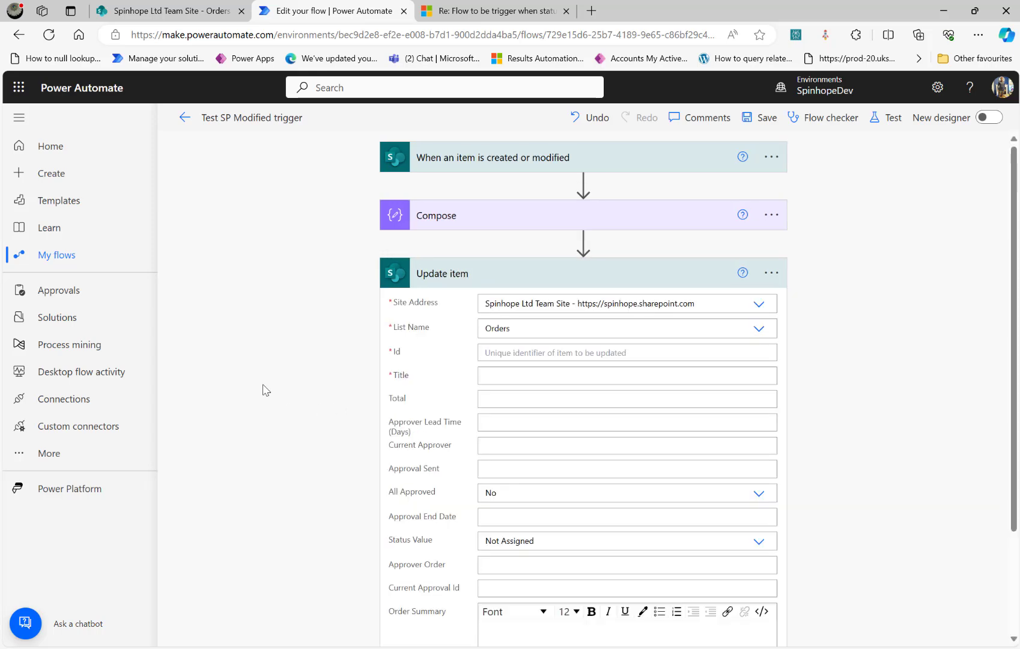
Step: Set the Update item's Id and Title to the trigger item's ID and Title
{"action": "left_click", "coordinate": [513, 352]}
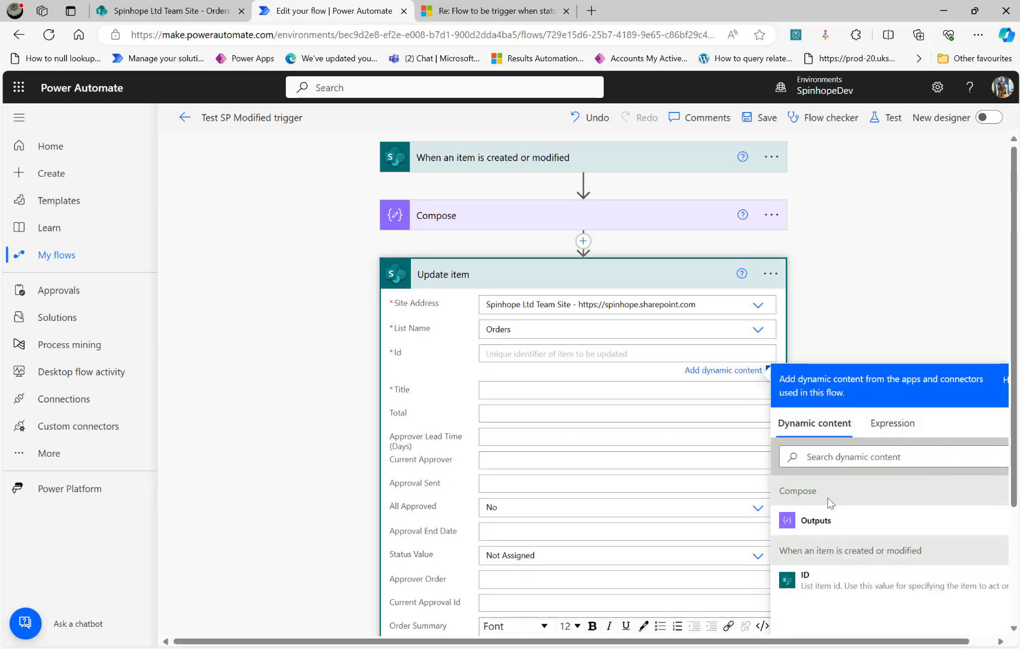
{"action": "left_click", "coordinate": [832, 592]}
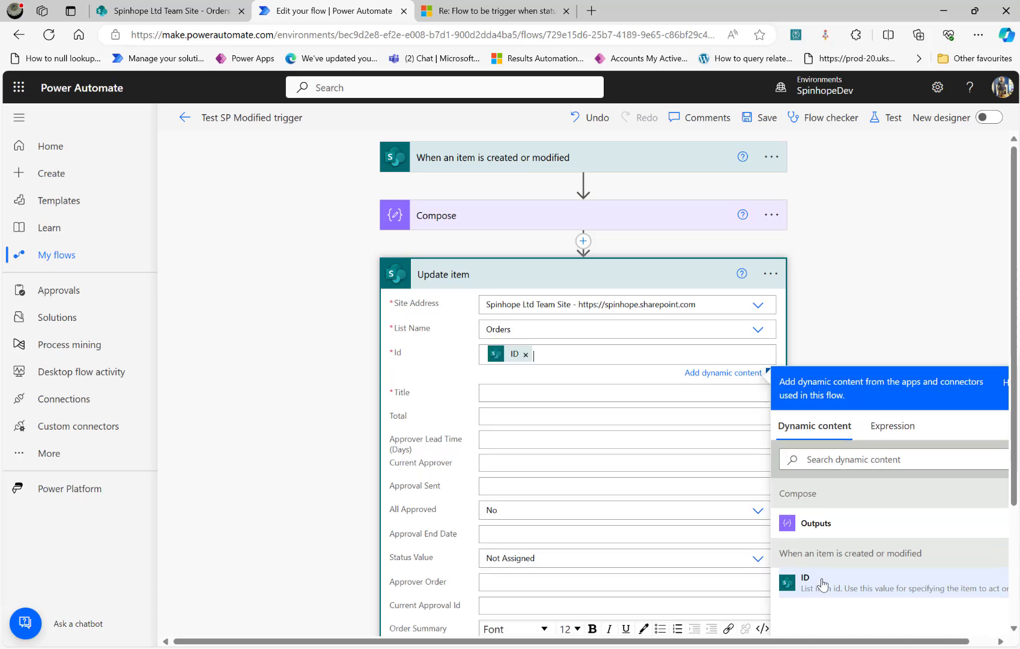
{"action": "left_click", "coordinate": [526, 397]}
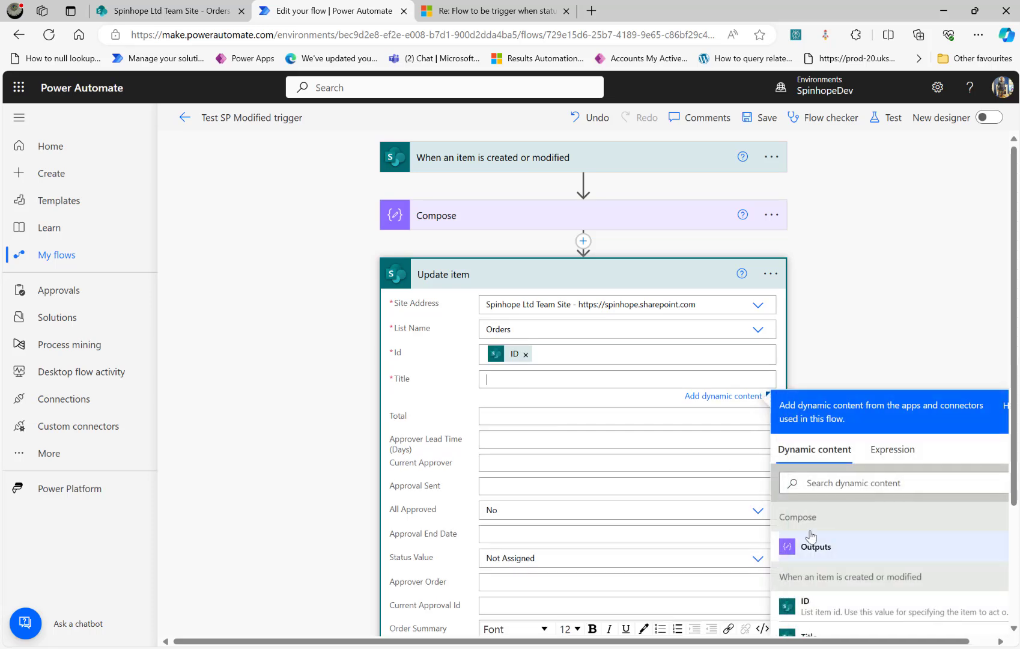
{"action": "left_click", "coordinate": [825, 484]}
{"action": "type", "text": "Tit"}
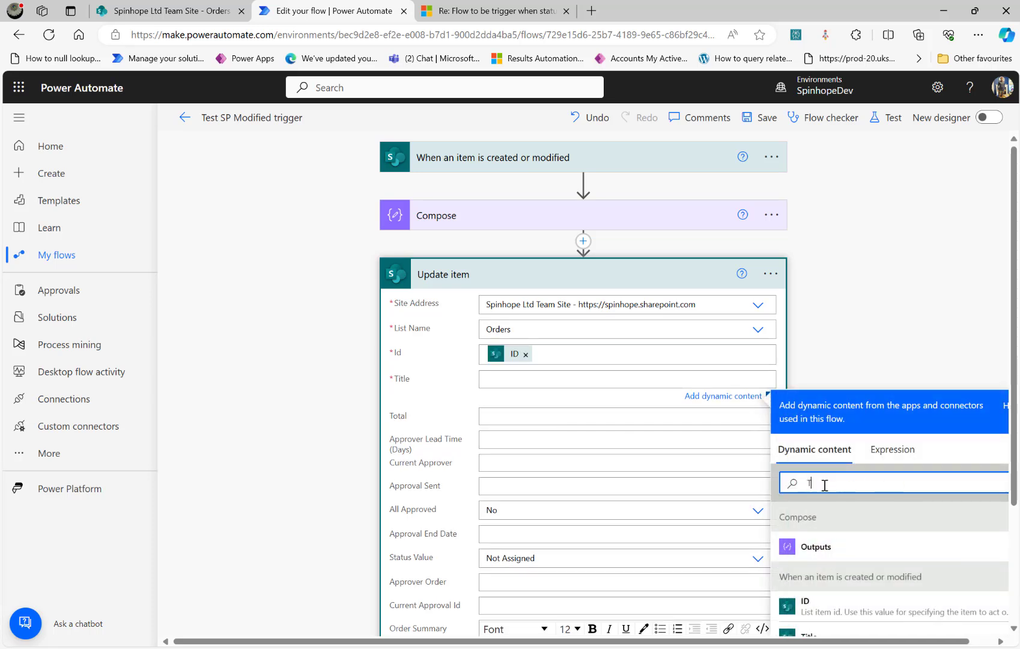
{"action": "left_click", "coordinate": [810, 548]}
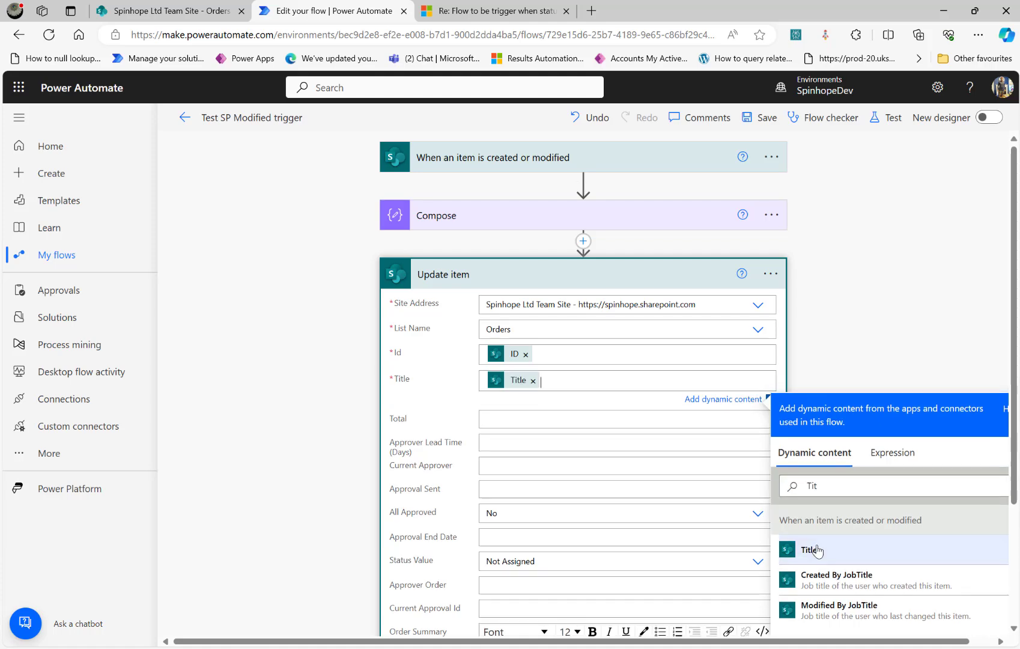
Step: Fill Last Update Status Value with Status Value, save the flow, and return to Orders
{"action": "scroll", "coordinate": [376, 474], "scroll_direction": "down", "scroll_amount": 3}
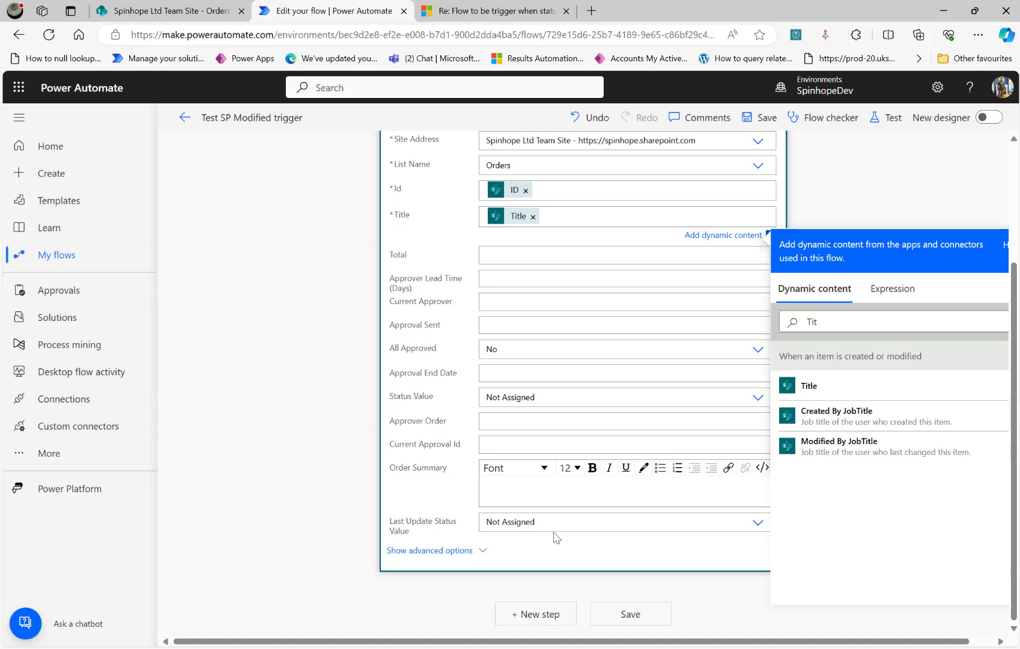
{"action": "left_click", "coordinate": [615, 522]}
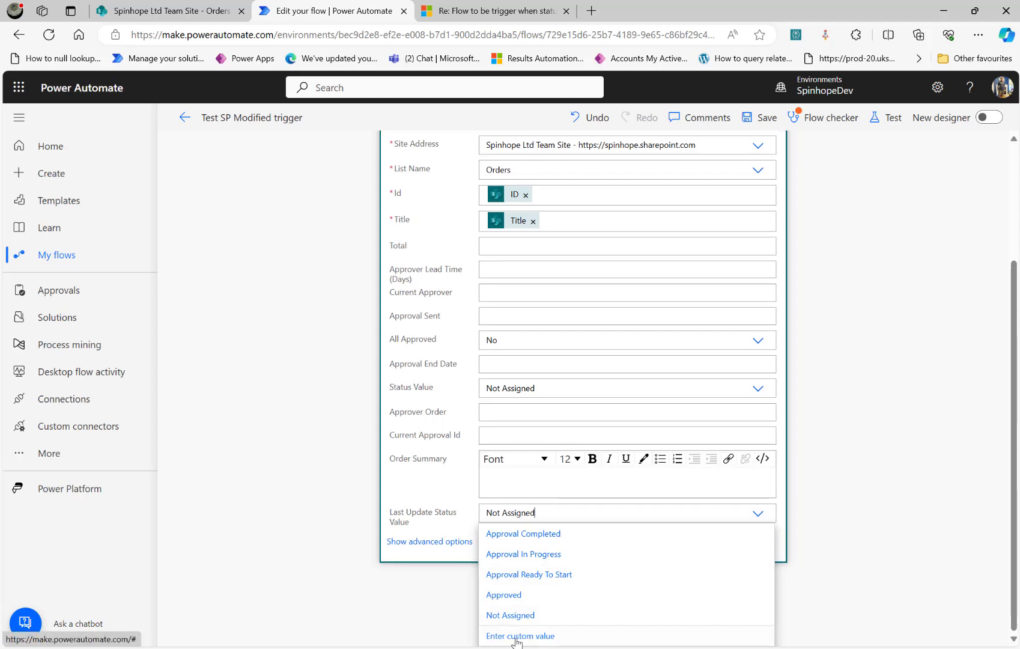
{"action": "left_click", "coordinate": [515, 640]}
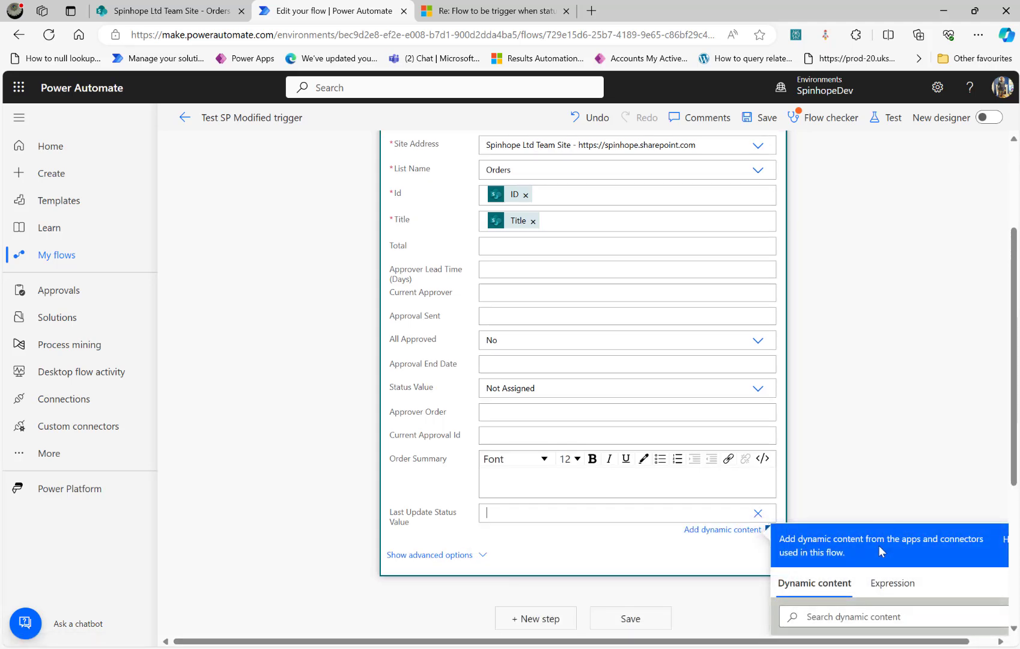
{"action": "scroll", "coordinate": [921, 509], "scroll_direction": "down", "scroll_amount": 3}
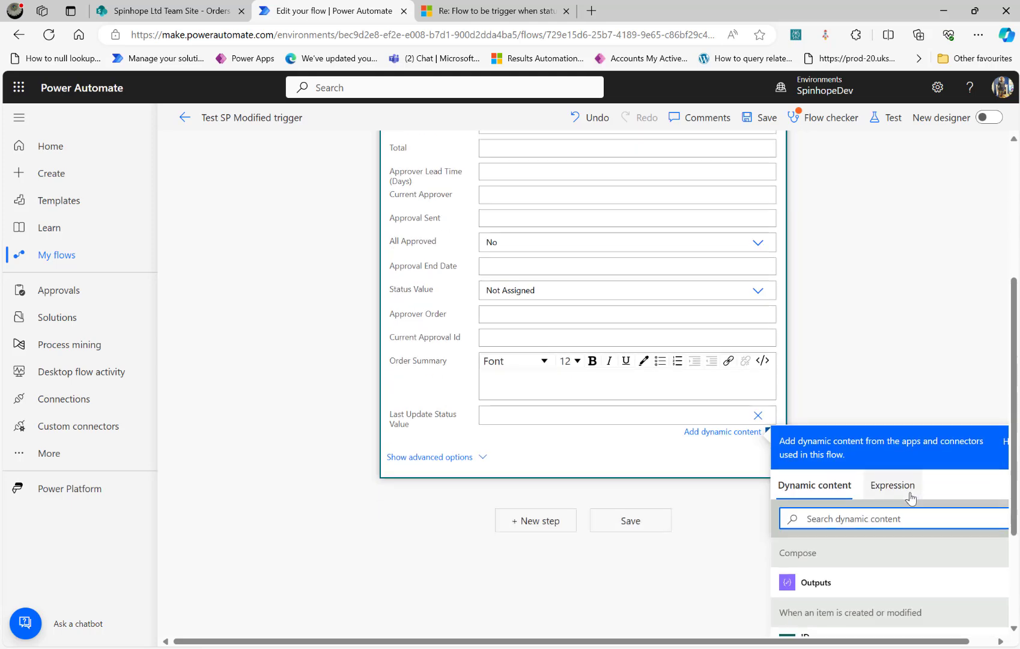
{"action": "type", "text": "satu"}
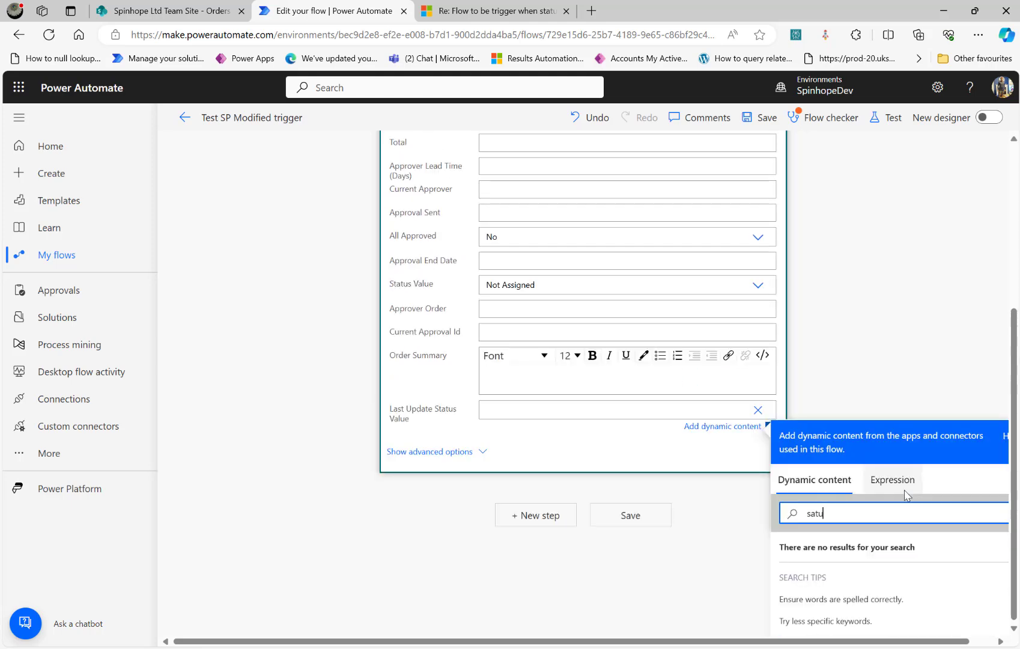
{"action": "key", "text": "BackSpace"}
{"action": "key", "text": "BackSpace"}
{"action": "key", "text": "BackSpace"}
{"action": "type", "text": "ta"}
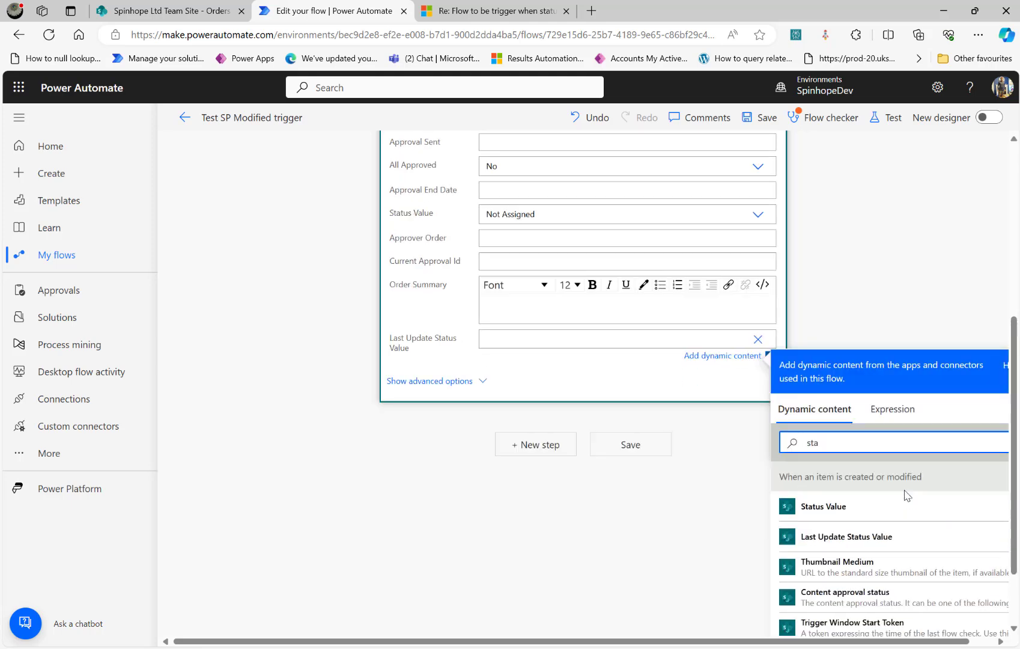
{"action": "left_click", "coordinate": [813, 510]}
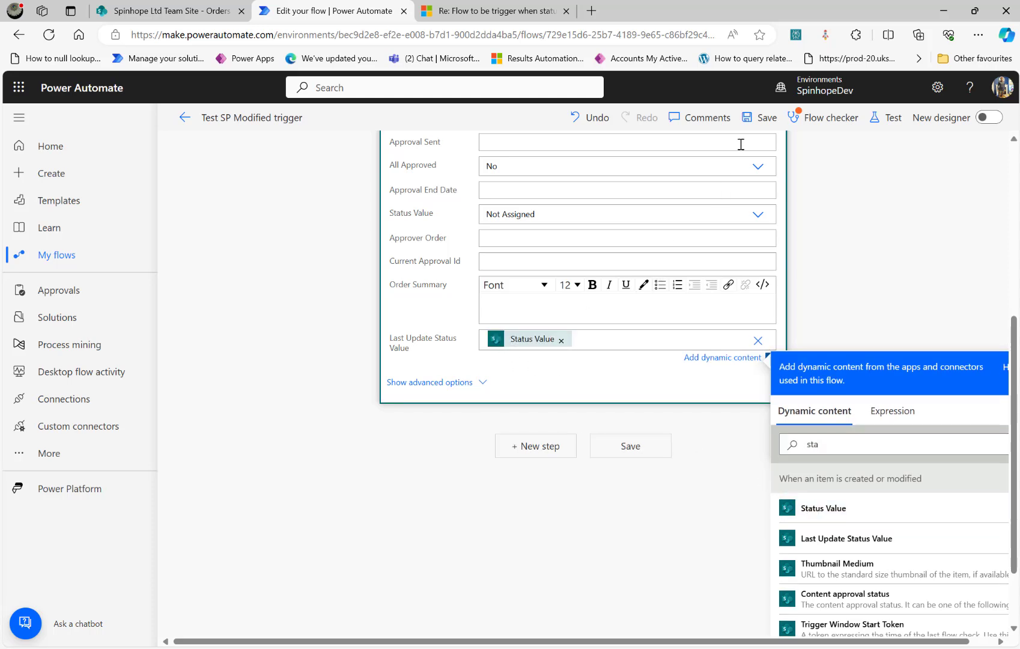
{"action": "left_click", "coordinate": [759, 119]}
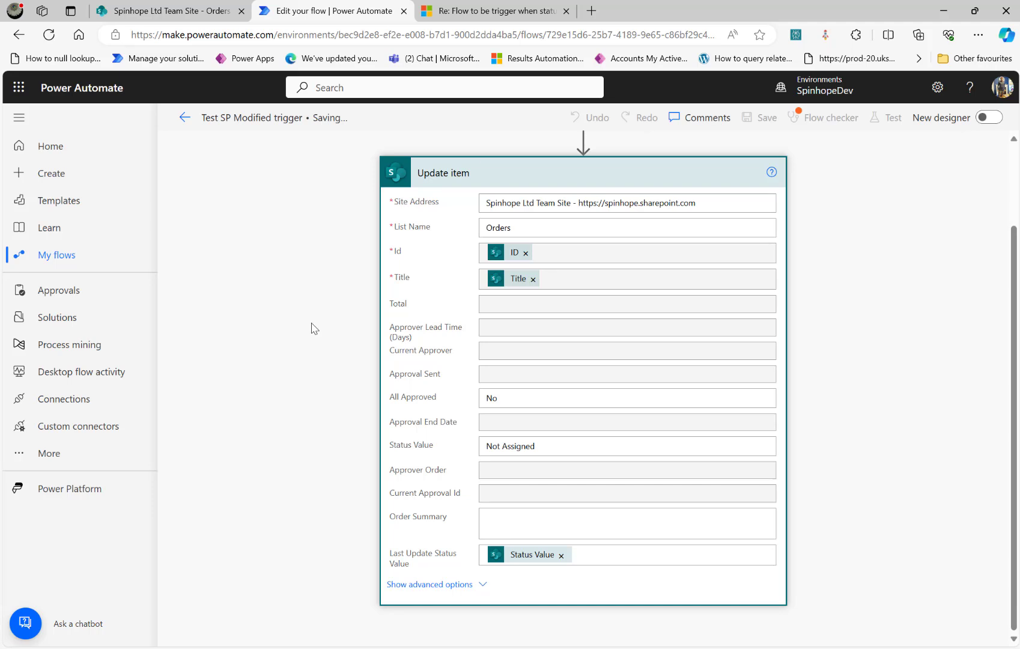
{"action": "scroll", "coordinate": [280, 458], "scroll_direction": "up", "scroll_amount": 2}
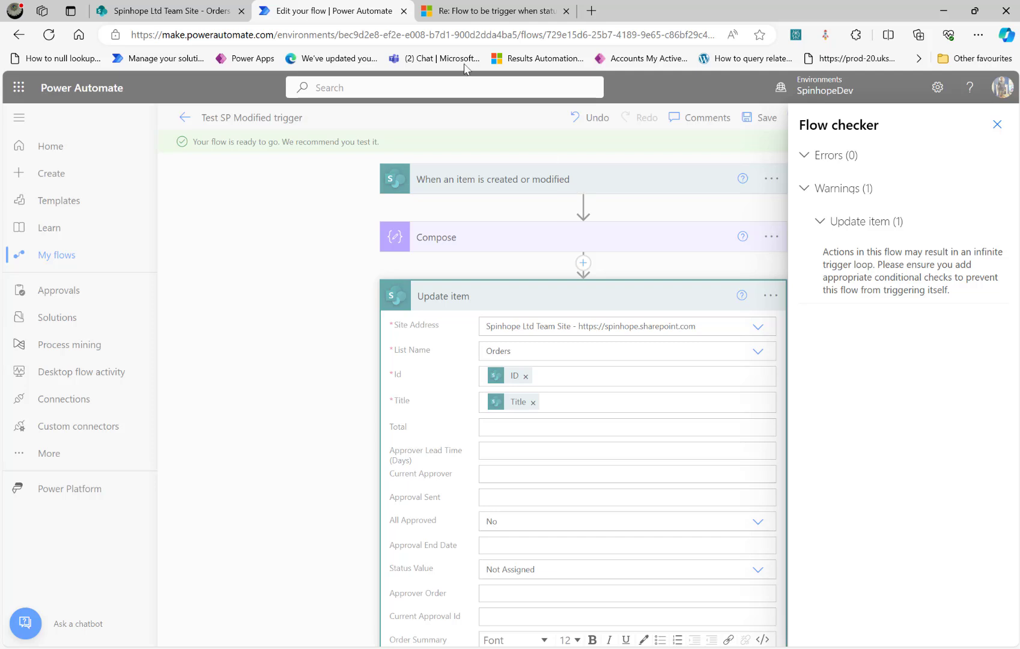
{"action": "left_click", "coordinate": [114, 10]}
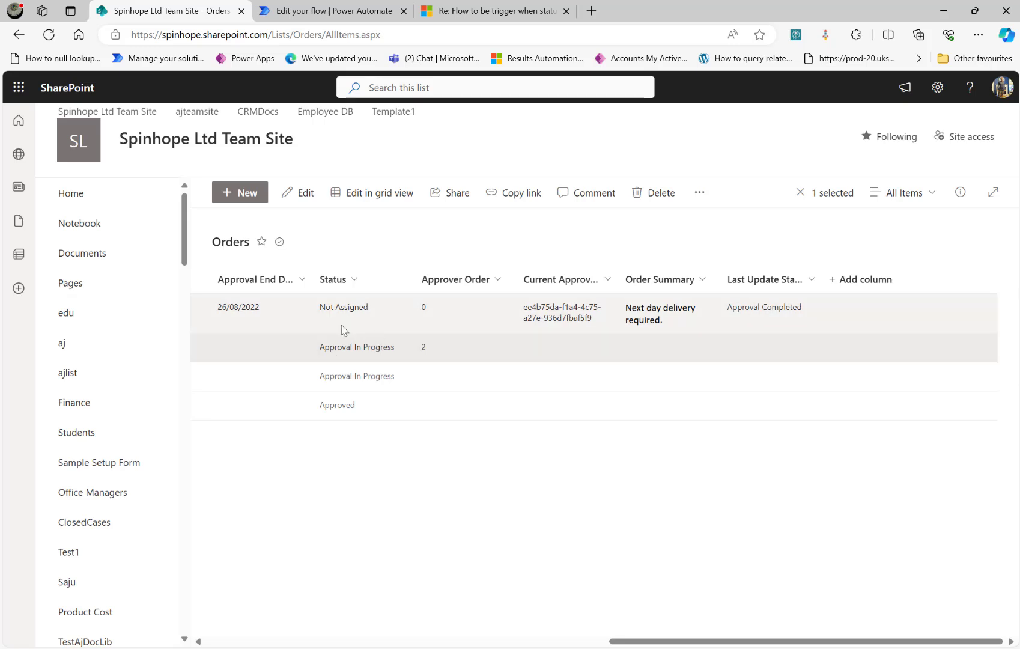
Step: Change Order 190's Approval End Date to 20 June 2024
{"action": "left_click", "coordinate": [313, 352]}
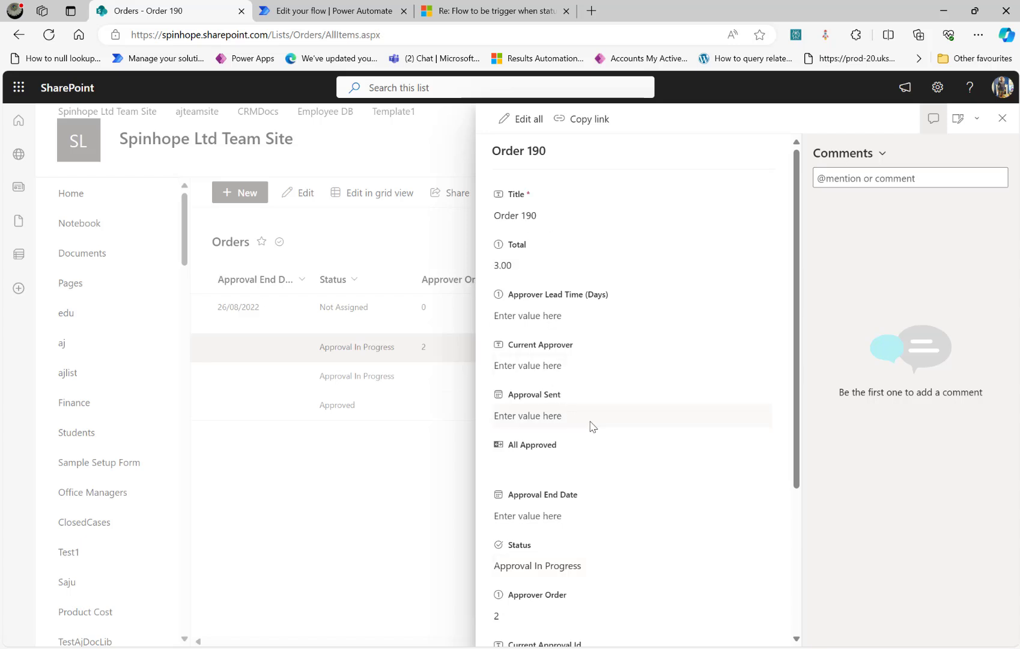
{"action": "left_click", "coordinate": [562, 516]}
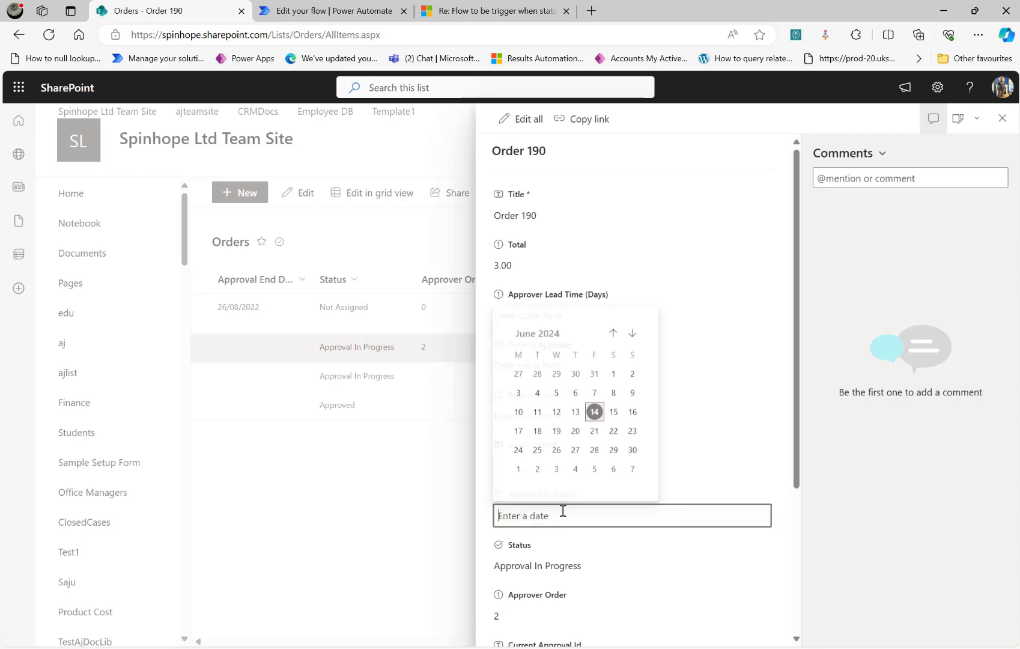
{"action": "left_click", "coordinate": [576, 431]}
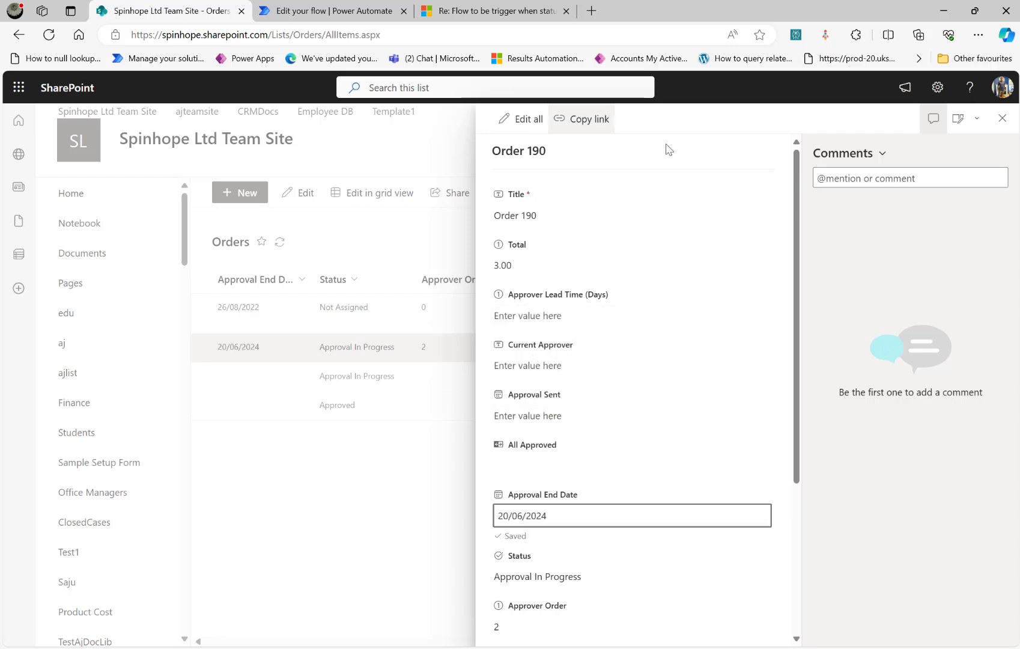
{"action": "left_click", "coordinate": [382, 473]}
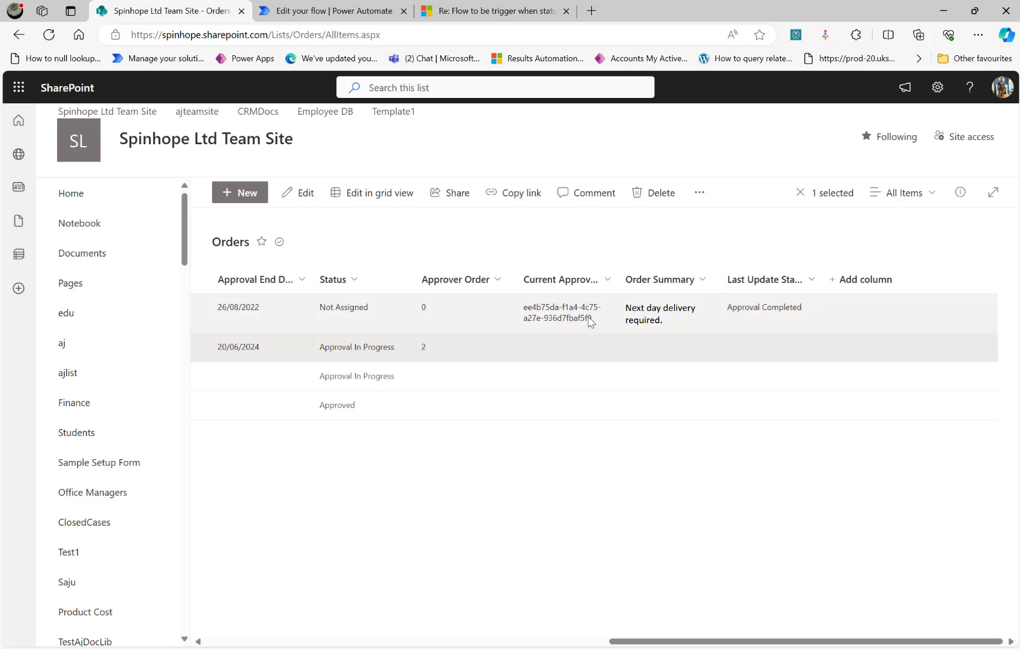
Step: Open the trigger's settings and cut out its Trigger Conditions expression
{"action": "left_click", "coordinate": [402, 10]}
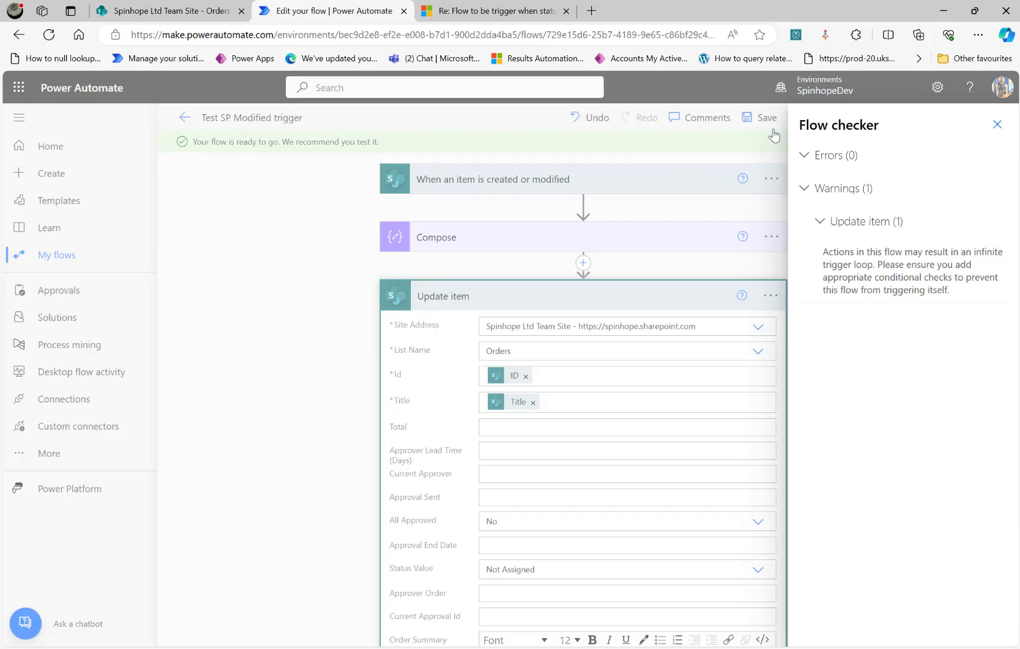
{"action": "left_click", "coordinate": [997, 128]}
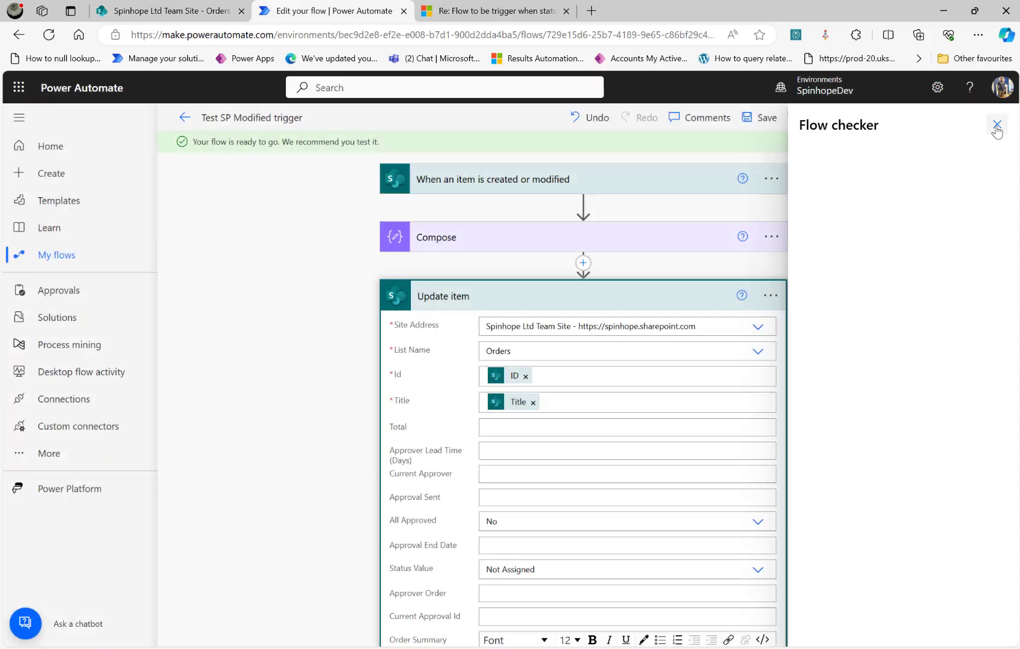
{"action": "left_click", "coordinate": [771, 179]}
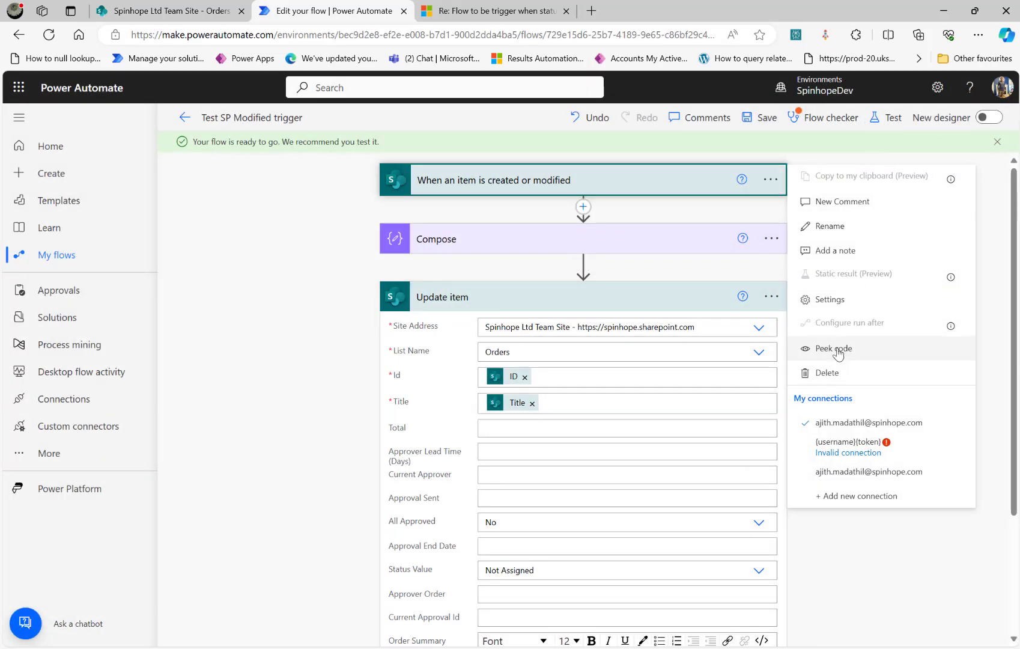
{"action": "left_click", "coordinate": [833, 301]}
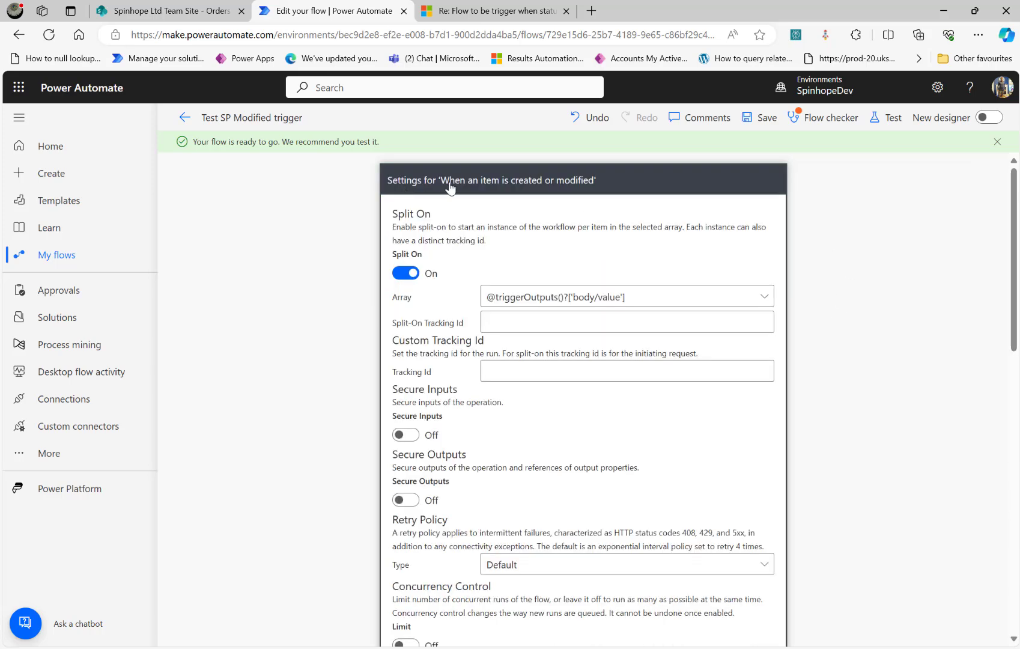
{"action": "scroll", "coordinate": [363, 290], "scroll_direction": "down", "scroll_amount": 4}
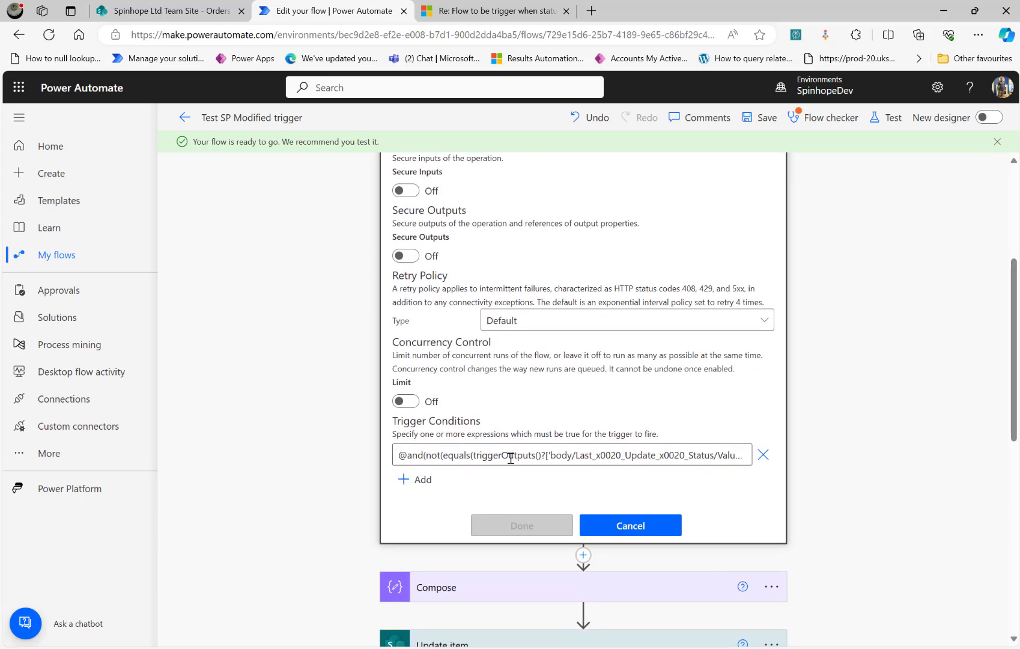
{"action": "triple_click", "coordinate": [511, 458]}
{"action": "key", "text": "BackSpace"}
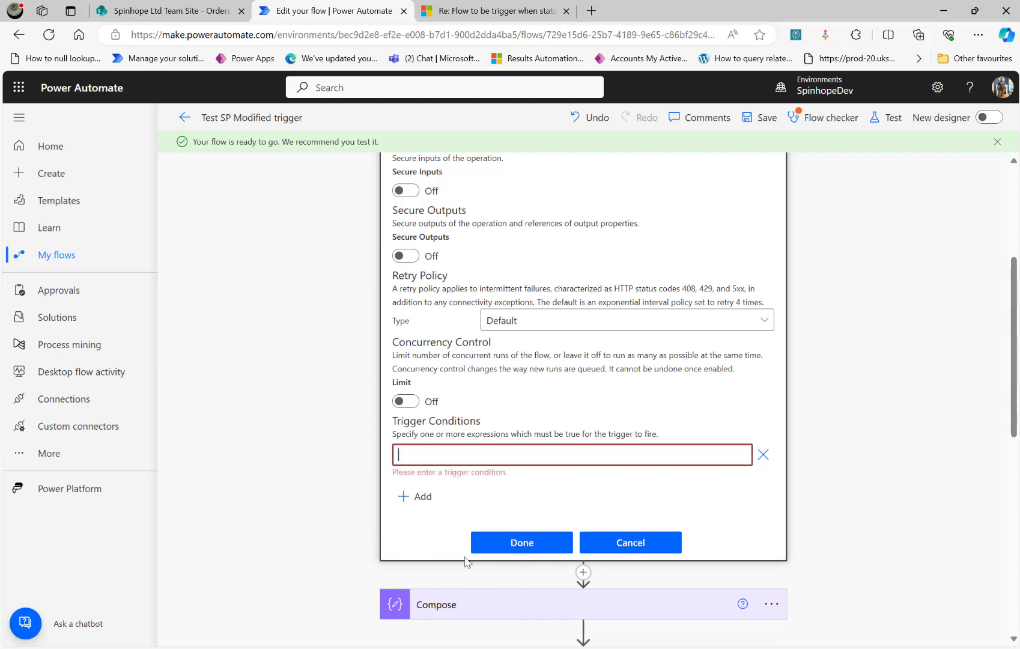
Step: Bring up Notepad and position it over the flow editor
{"action": "key", "text": "alt+Tab"}
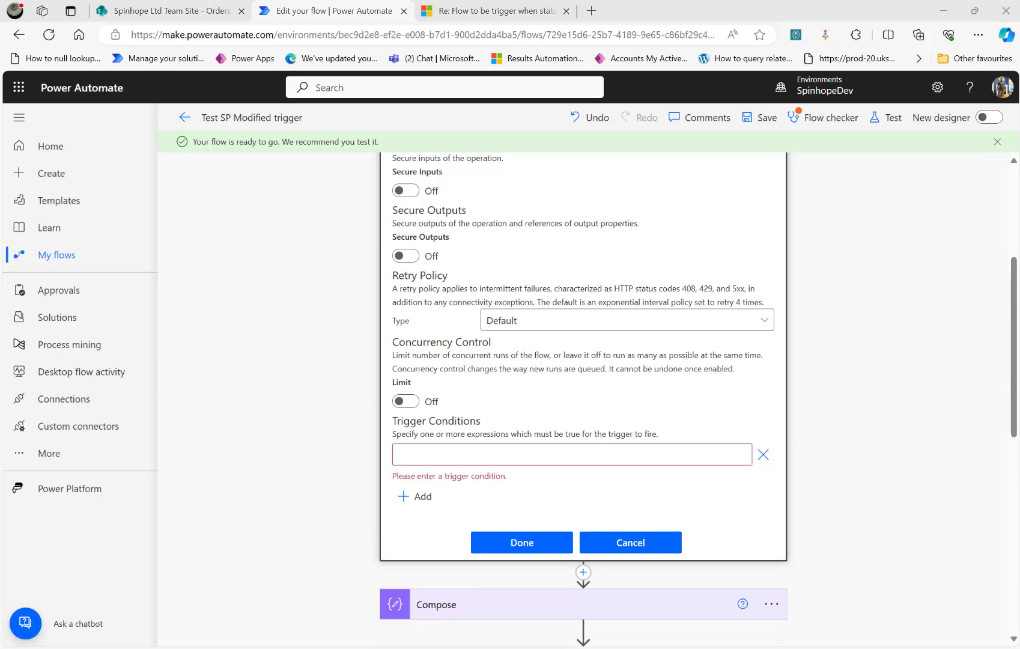
{"action": "scroll", "coordinate": [582, 361], "scroll_direction": "up", "scroll_amount": 5}
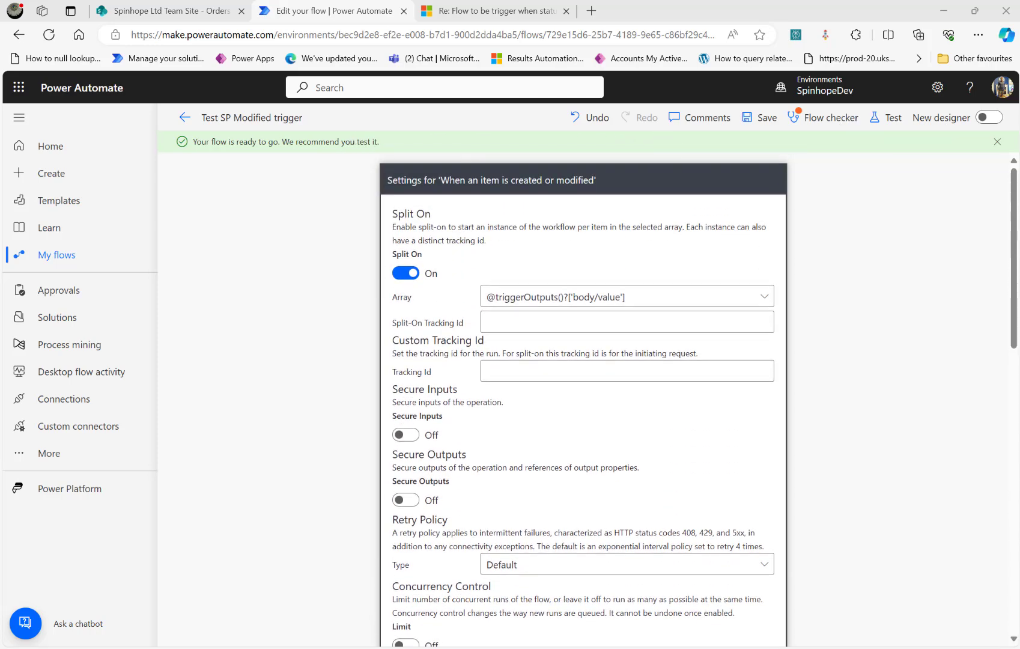
{"action": "key", "text": "alt+Tab"}
{"action": "left_click_drag", "start_coordinate": [337, 153], "coordinate": [377, 167]}
Step: Paste the condition into Notepad and start a not() line holding the Last Update Status equals comparison
{"action": "type", "text": "@and(not(equals(triggerOutputs()?['body/Last_x0020_Update_x0020_Status/Value'],triggerOutputs()?['body/Status/Value'])),or(equals(triggerOutputs()?['body/Status/Value'],'Approval In Progress'),equals(triggerOutputs()?['body/Status/Value'],'Approval Completed')))"}
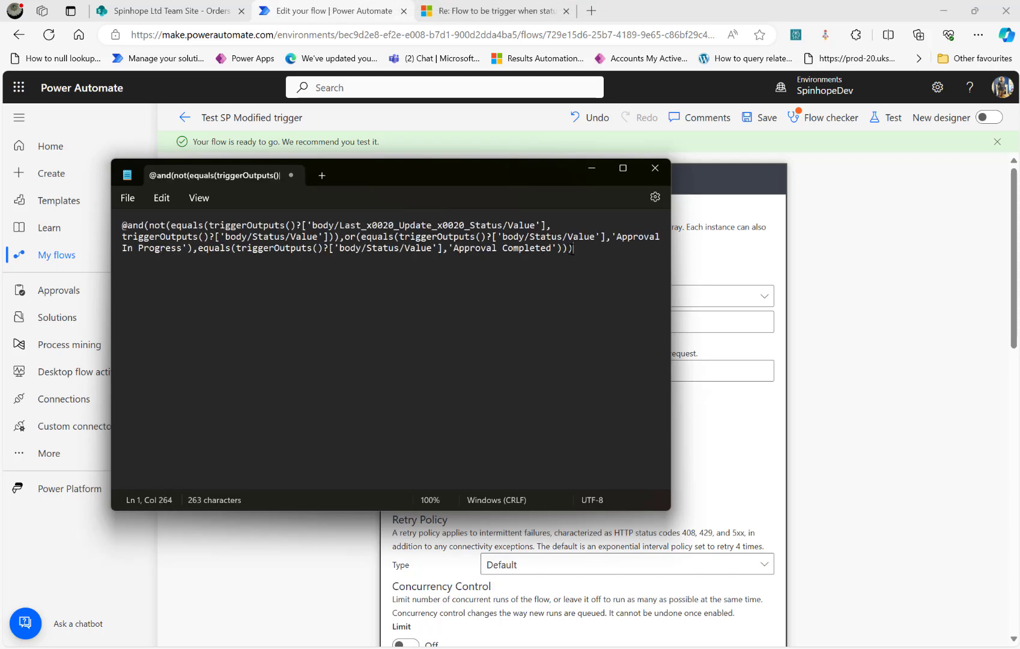
{"action": "key", "text": "Return"}
{"action": "key", "text": "Return"}
{"action": "key", "text": "Return"}
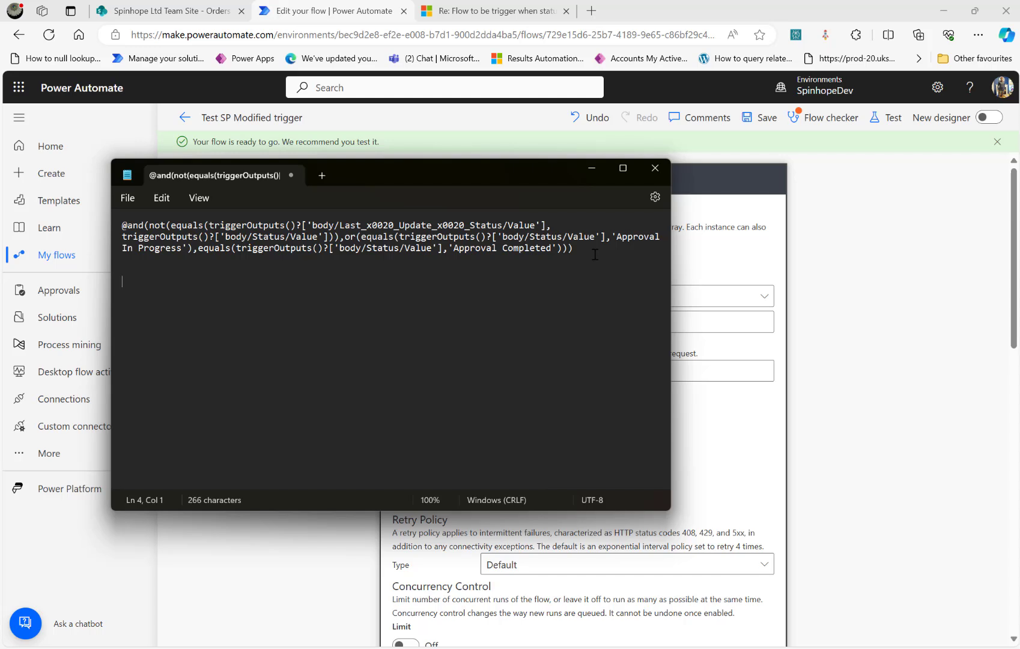
{"action": "type", "text": "not()"}
{"action": "left_click", "coordinate": [171, 227]}
{"action": "left_click", "coordinate": [546, 227], "text": "shift"}
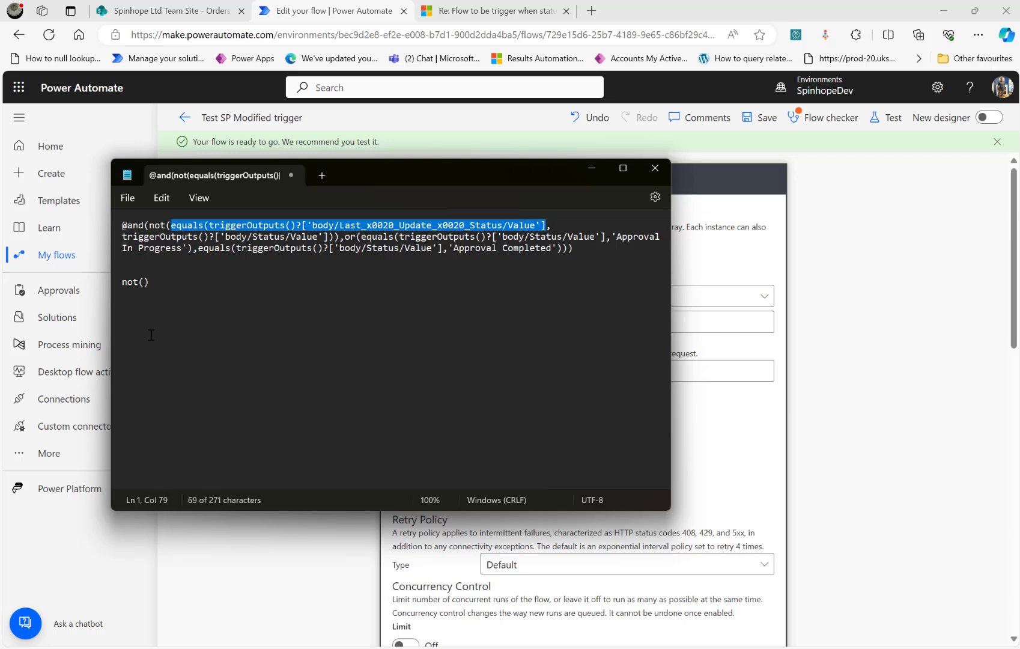
{"action": "key", "text": "ctrl+c"}
{"action": "left_click", "coordinate": [146, 282]}
{"action": "key", "text": "ctrl+v"}
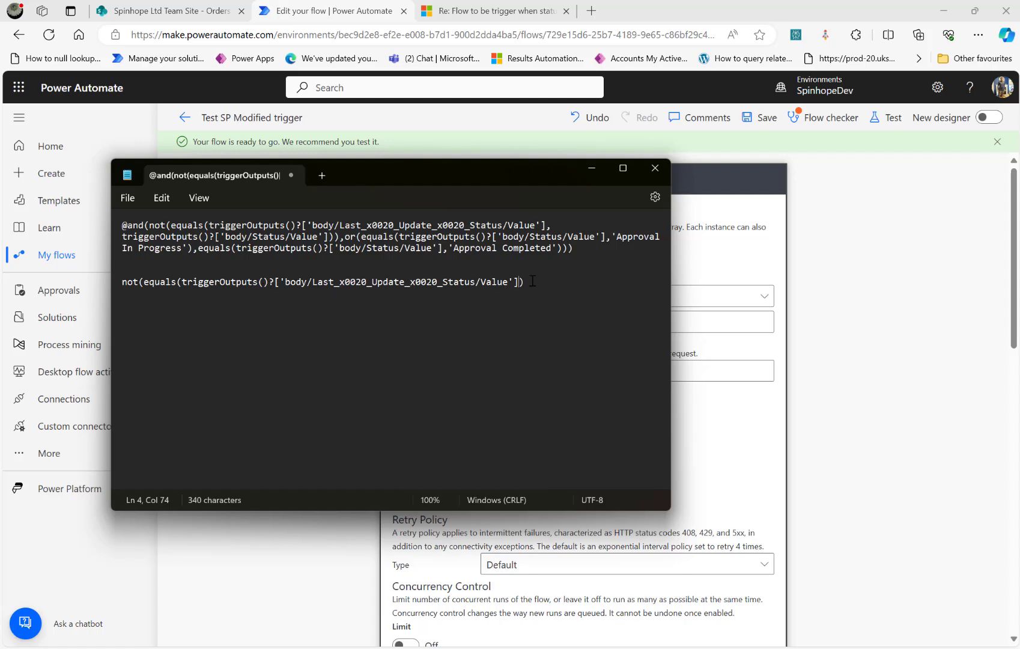
Step: Add the Status/Value reference after a comma inside not(), and maximize Notepad
{"action": "type", "text": ","}
{"action": "left_click", "coordinate": [123, 236]}
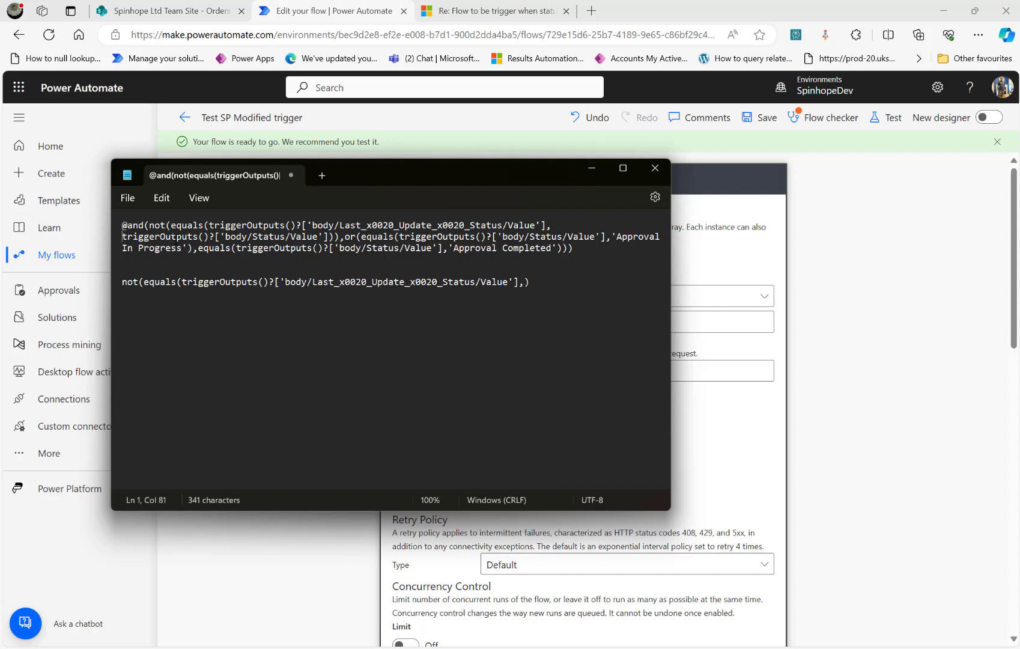
{"action": "left_click", "coordinate": [332, 238], "text": "shift"}
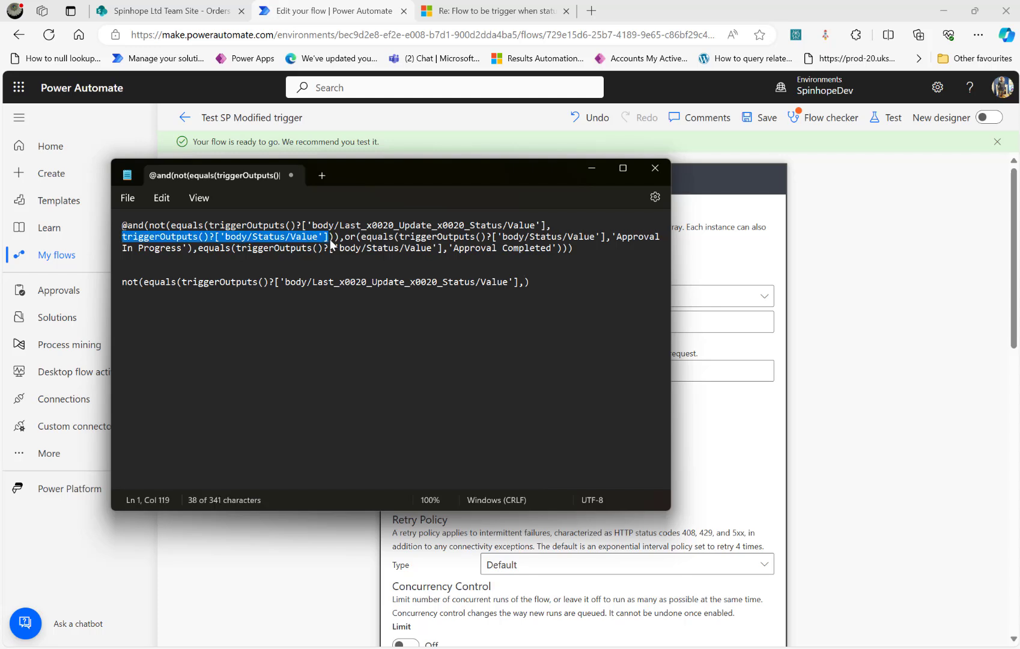
{"action": "left_click", "coordinate": [525, 282]}
{"action": "key", "text": "ctrl+v"}
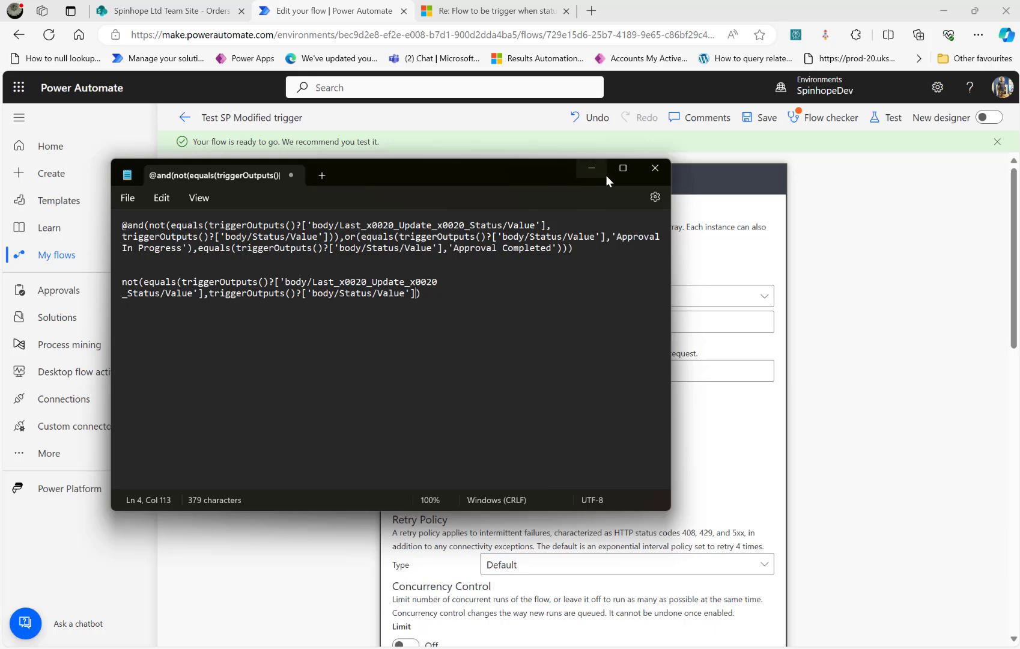
{"action": "left_click", "coordinate": [623, 168]}
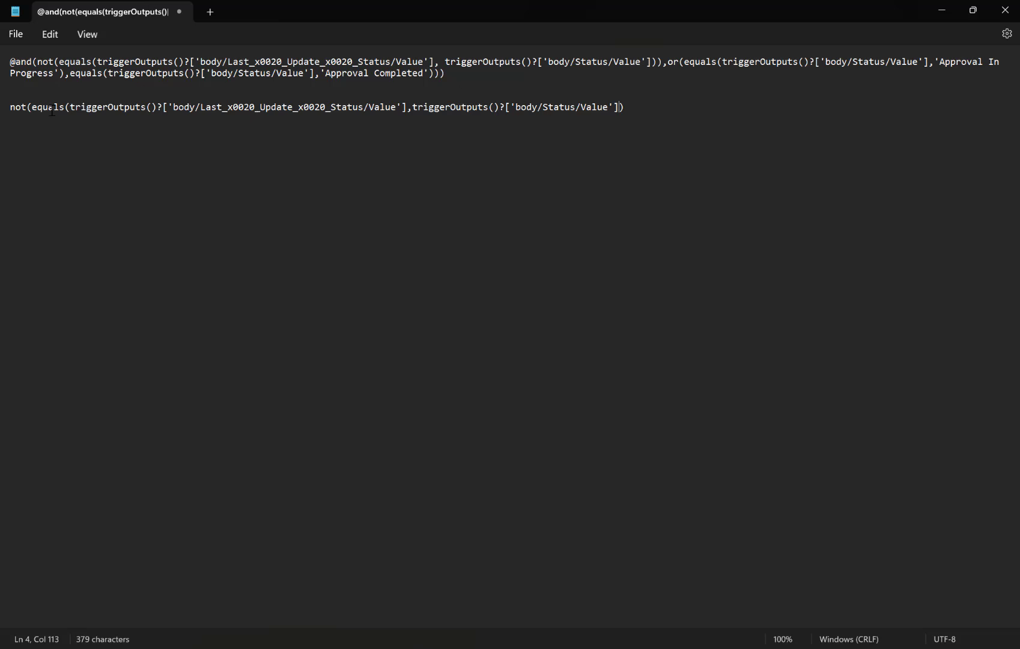
{"action": "left_click", "coordinate": [11, 107]}
Step: Add an or() line containing both Status equals comparisons (In Progress, Completed)
{"action": "key", "text": "Return"}
{"action": "key", "text": "Return"}
{"action": "type", "text": "or()"}
{"action": "left_click", "coordinate": [688, 59]}
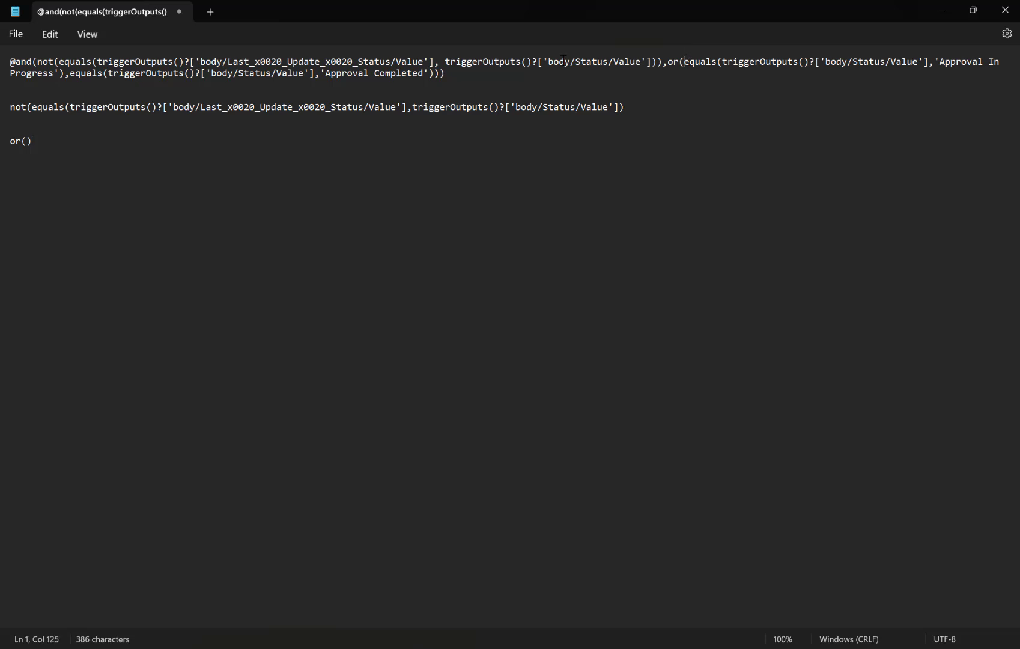
{"action": "left_click", "coordinate": [434, 73], "text": "shift"}
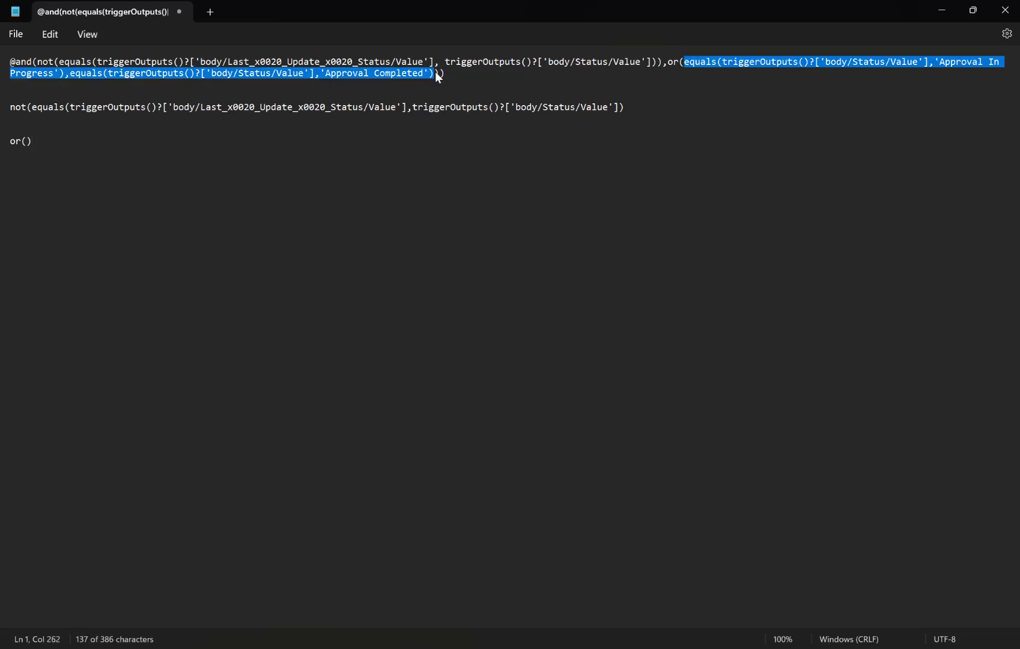
{"action": "left_click", "coordinate": [28, 143]}
{"action": "key", "text": "ctrl+v"}
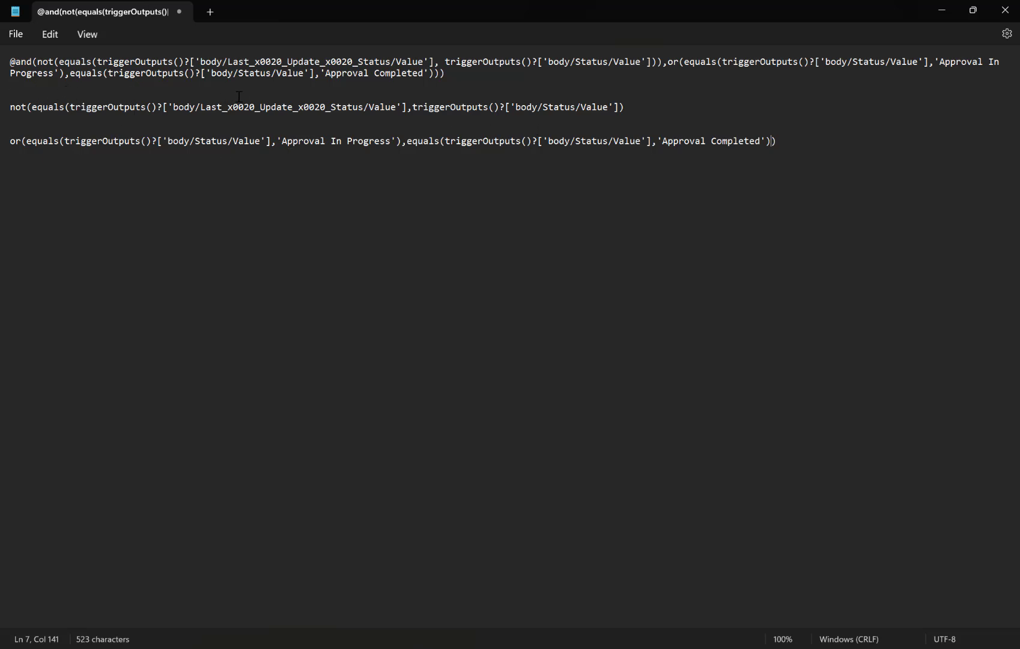
Step: Wrap the not clause in and( and join it with the or() line
{"action": "left_click", "coordinate": [11, 107]}
{"action": "type", "text": "and("}
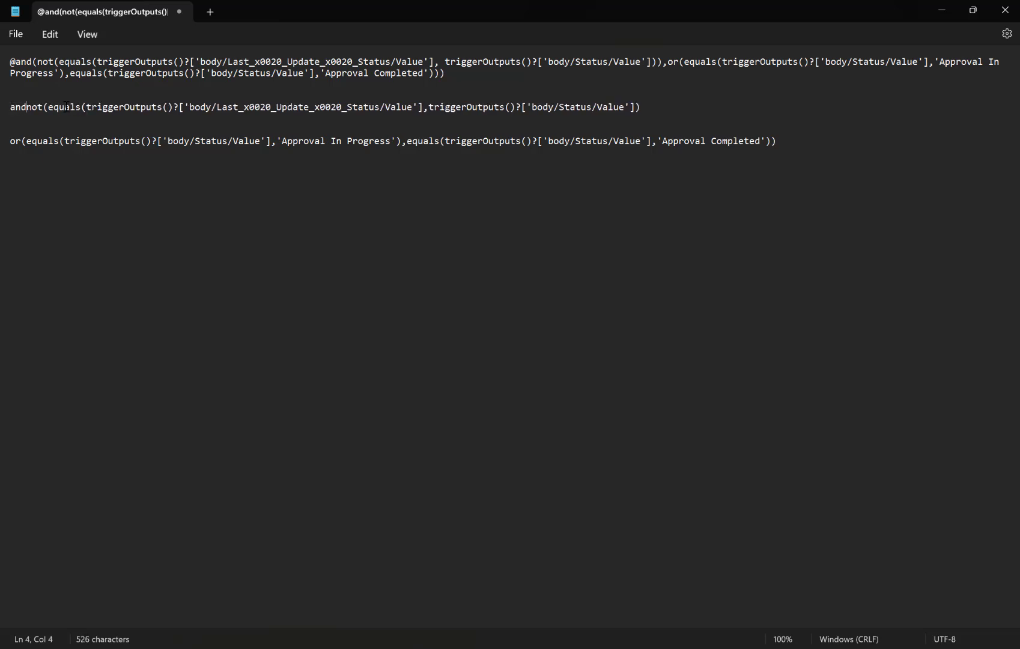
{"action": "left_click", "coordinate": [673, 106]}
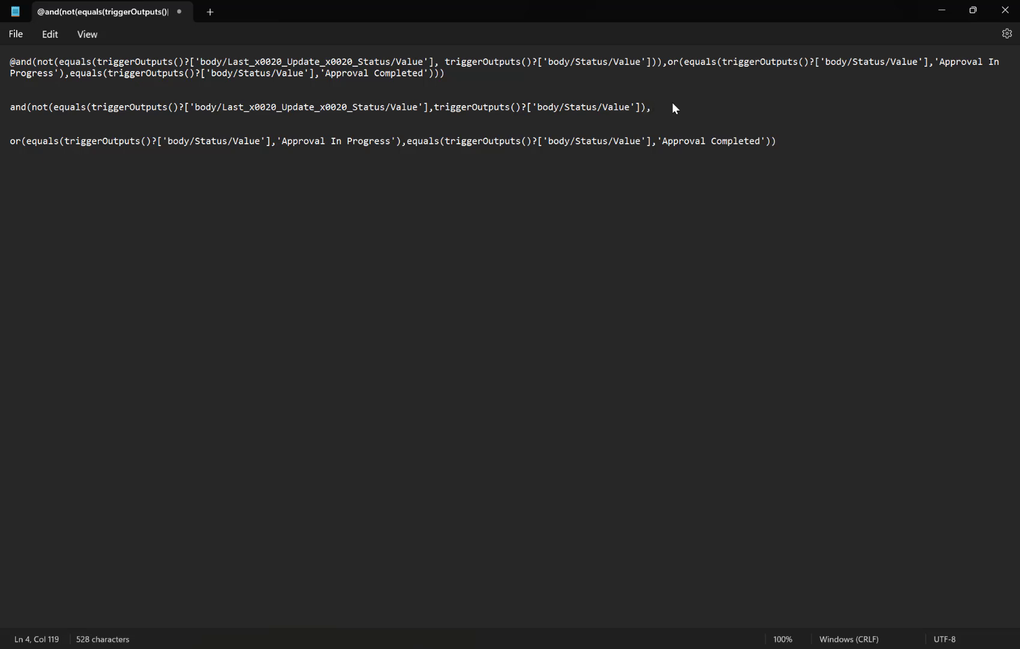
{"action": "key", "text": "Delete"}
{"action": "key", "text": "Delete"}
{"action": "key", "text": "Delete"}
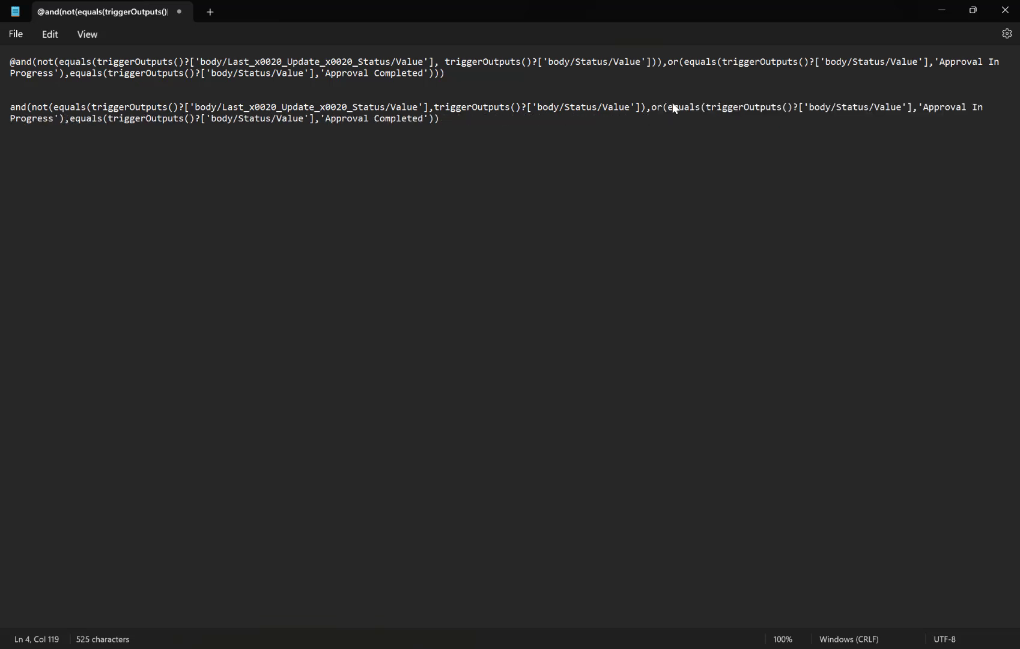
{"action": "key", "text": "End"}
Step: Prefix the combined condition with @, select it for copying, and minimize Notepad
{"action": "left_click", "coordinate": [11, 108]}
{"action": "type", "text": "@"}
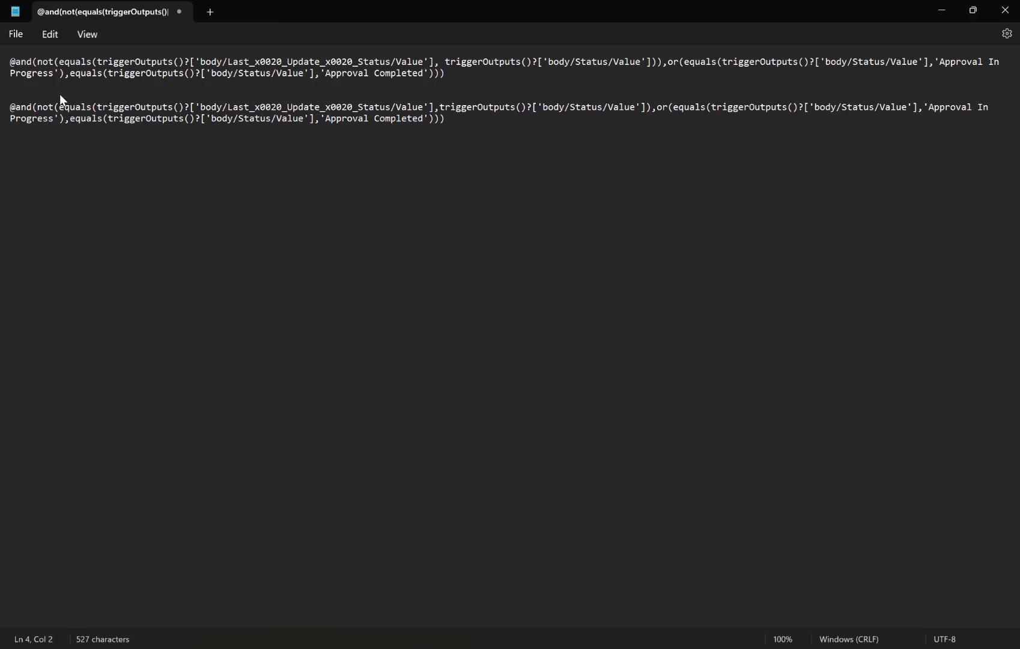
{"action": "left_click", "coordinate": [455, 73]}
{"action": "left_click", "coordinate": [3, 56], "text": "shift"}
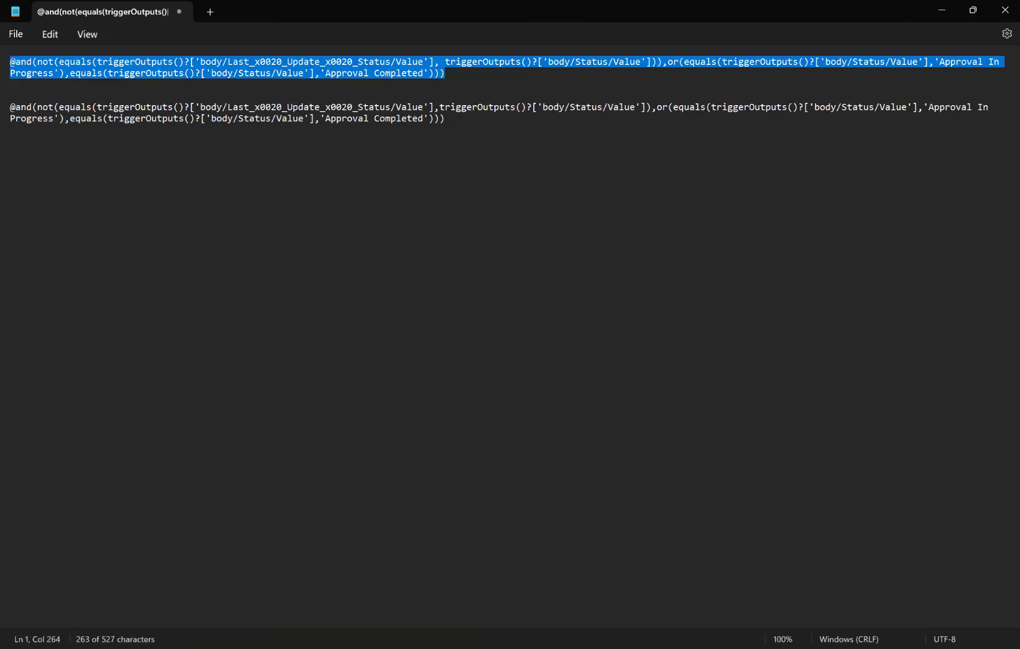
{"action": "left_click", "coordinate": [942, 9]}
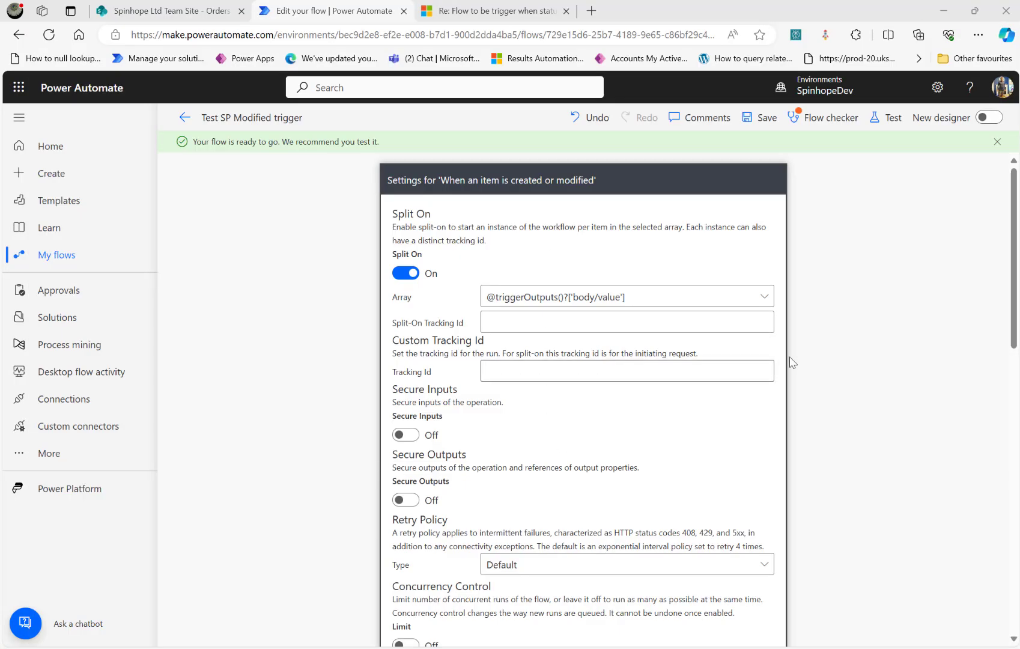
{"action": "scroll", "coordinate": [790, 364], "scroll_direction": "down", "scroll_amount": 5}
{"action": "left_click", "coordinate": [454, 409]}
{"action": "key", "text": "ctrl+v"}
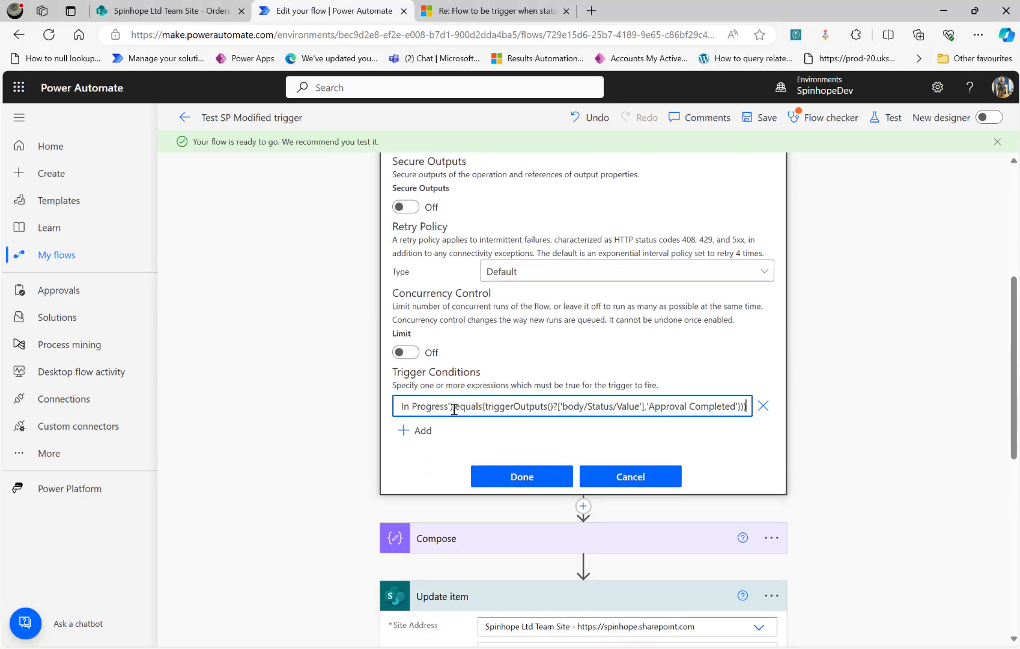
{"action": "left_click", "coordinate": [522, 480]}
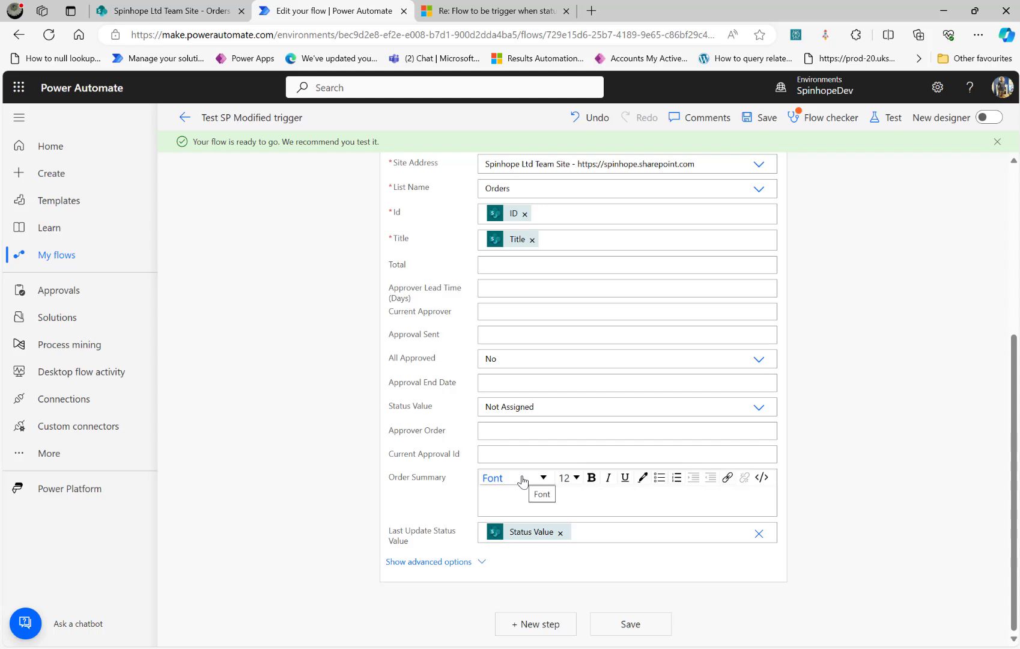
Step: Start a manual flow test that waits for a list item to be modified
{"action": "left_click", "coordinate": [886, 118]}
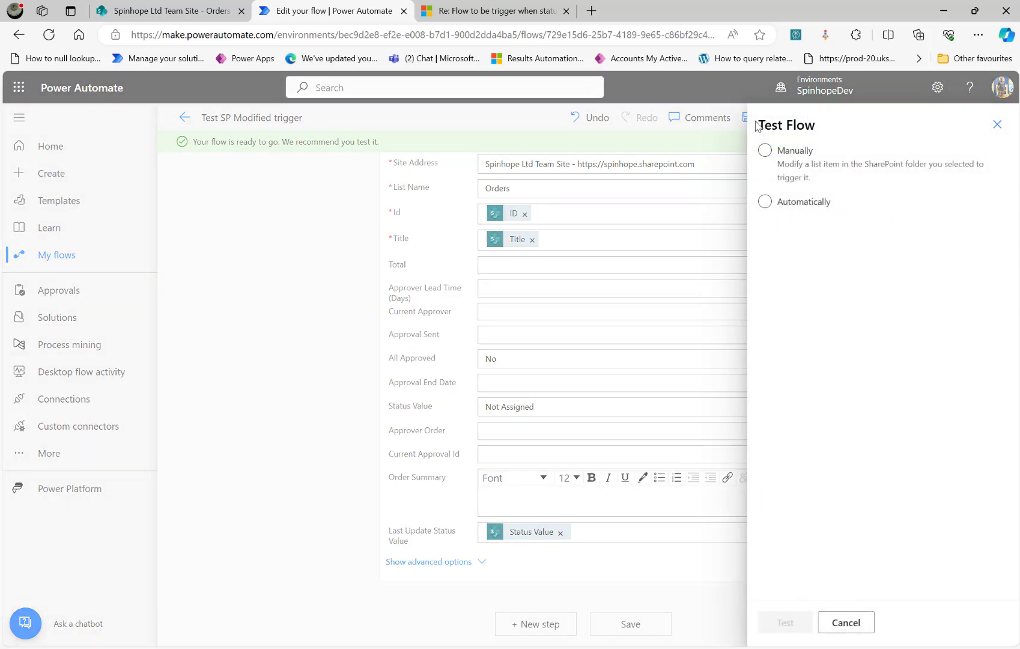
{"action": "left_click", "coordinate": [777, 151]}
{"action": "left_click", "coordinate": [783, 623]}
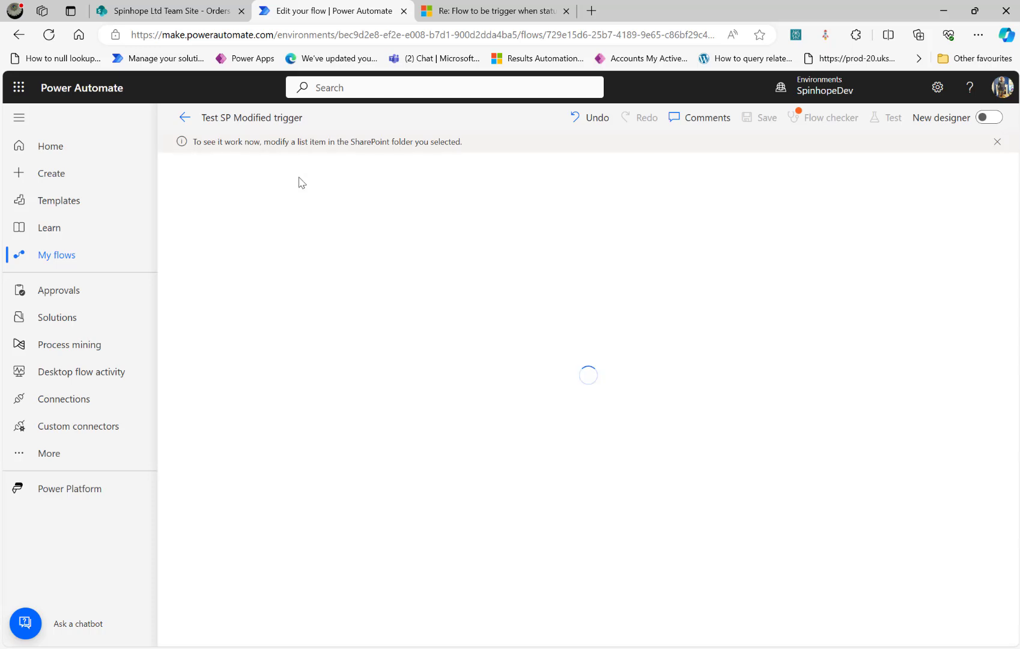
Step: Create a new Orders item titled Order200 with Total 8900
{"action": "left_click", "coordinate": [175, 18]}
{"action": "left_click", "coordinate": [242, 193]}
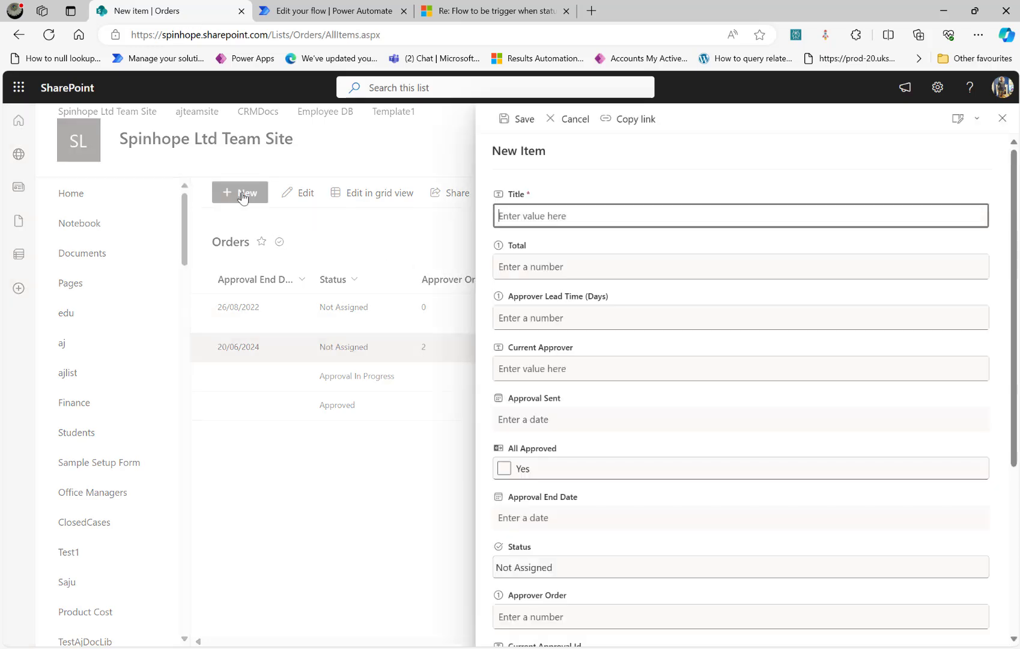
{"action": "type", "text": "Otdr"}
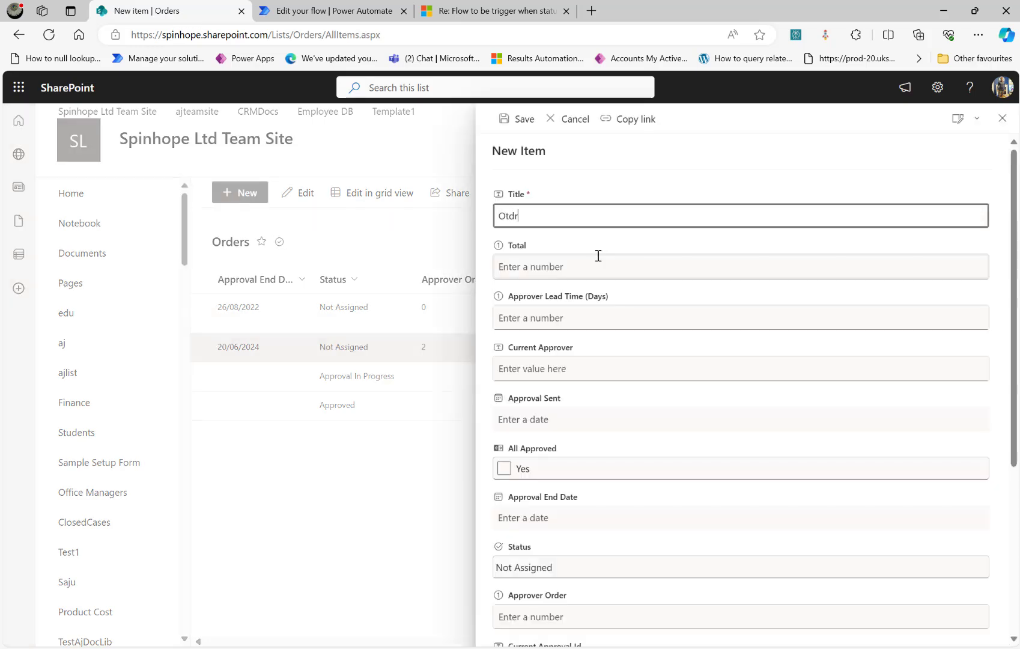
{"action": "type", "text": "der200"}
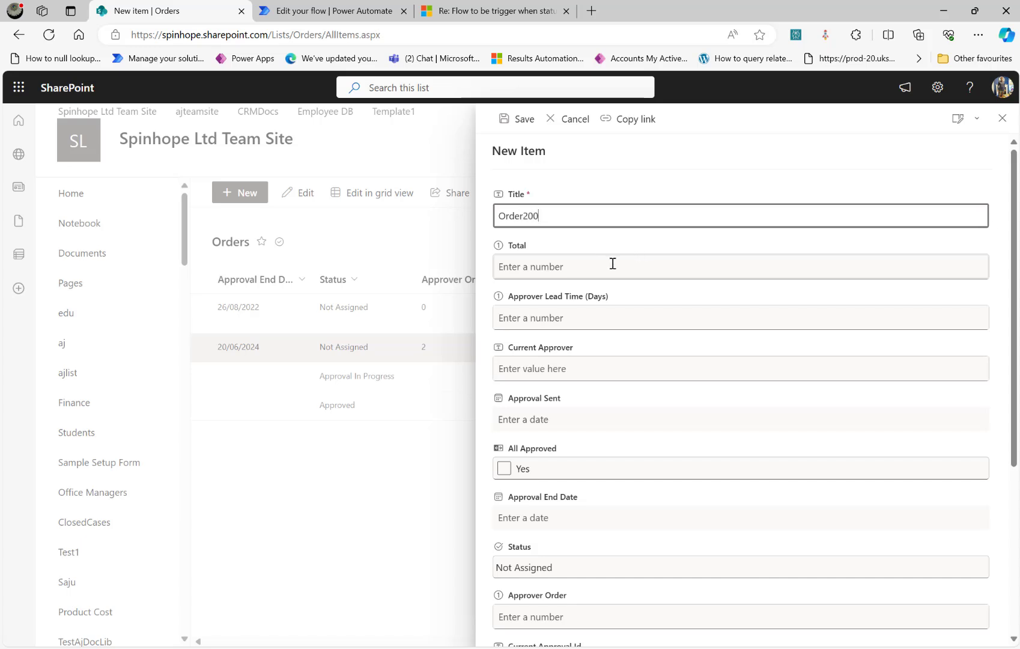
{"action": "left_click", "coordinate": [613, 263]}
{"action": "type", "text": "8900"}
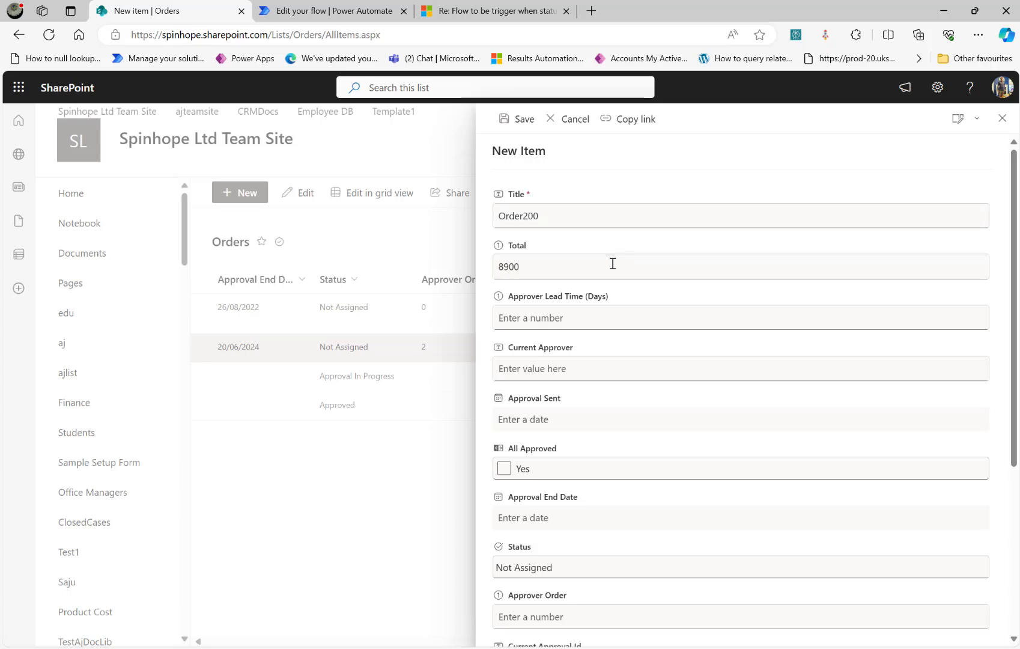
{"action": "scroll", "coordinate": [691, 475], "scroll_direction": "down", "scroll_amount": 4}
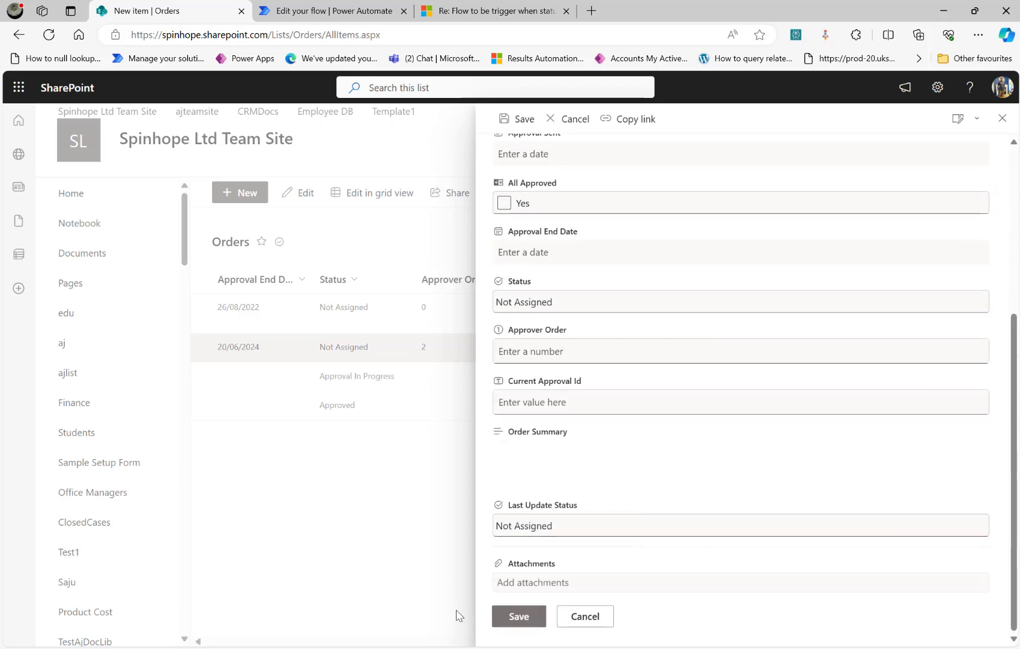
{"action": "left_click", "coordinate": [515, 616]}
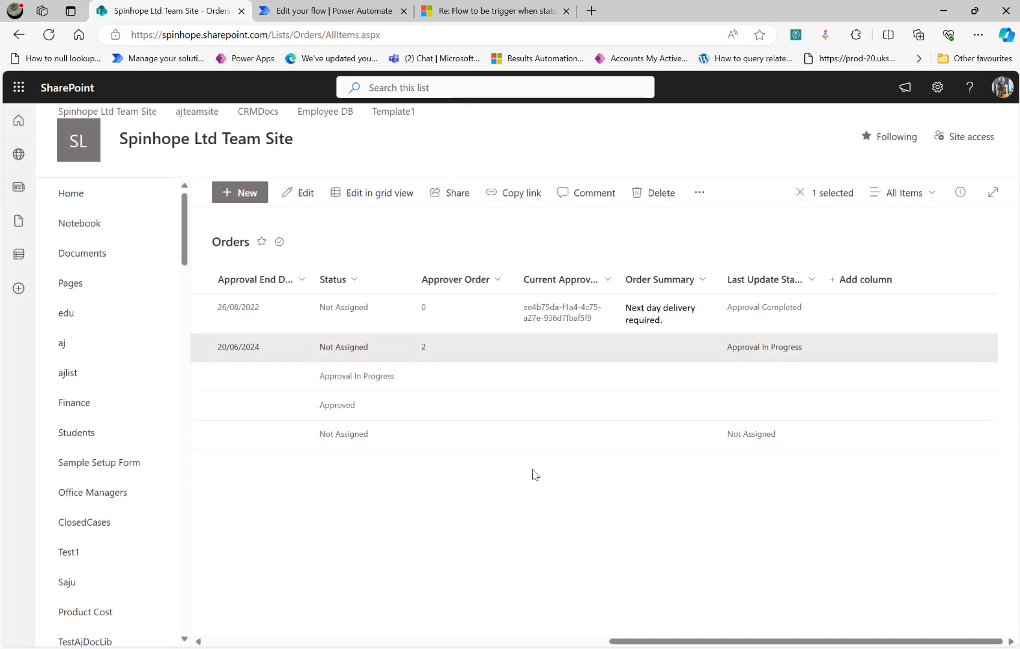
{"action": "left_click", "coordinate": [53, 36]}
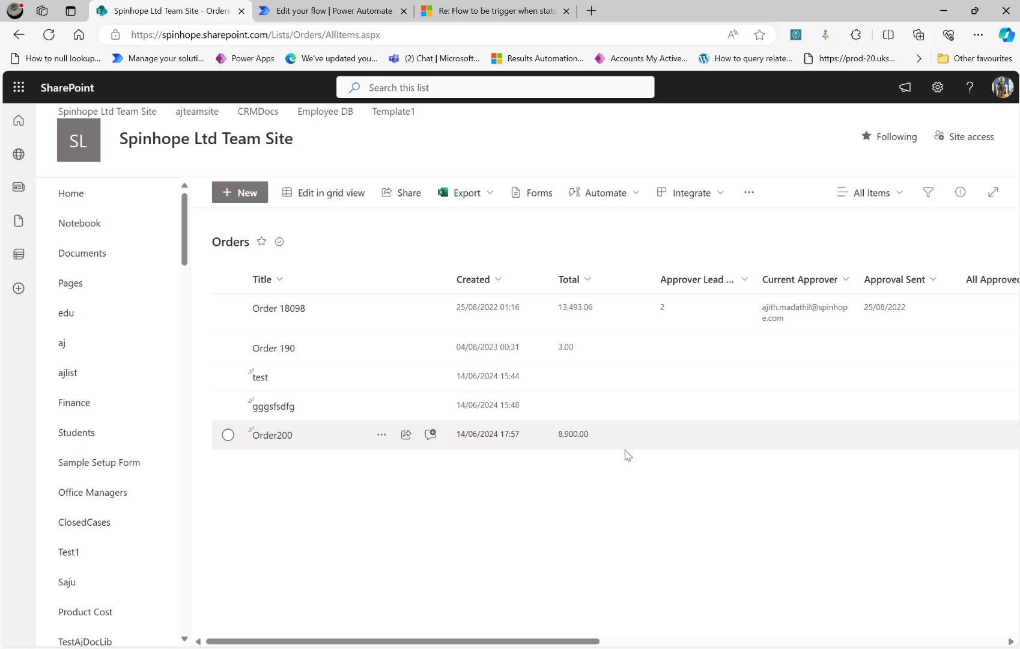
{"action": "left_click_drag", "start_coordinate": [553, 640], "coordinate": [674, 641]}
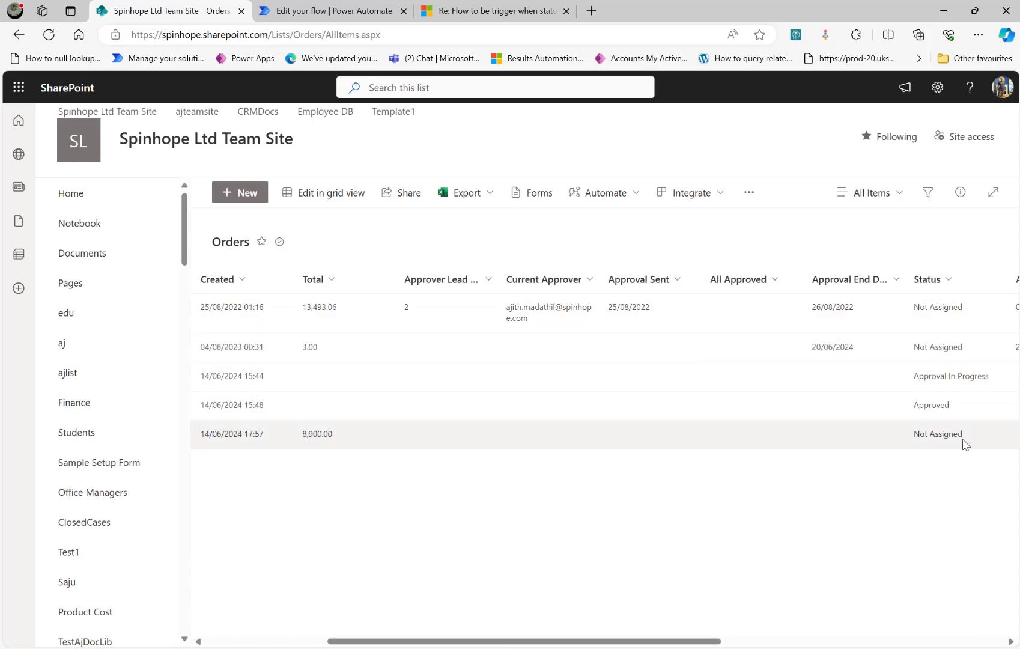
{"action": "left_click_drag", "start_coordinate": [702, 642], "coordinate": [872, 642]}
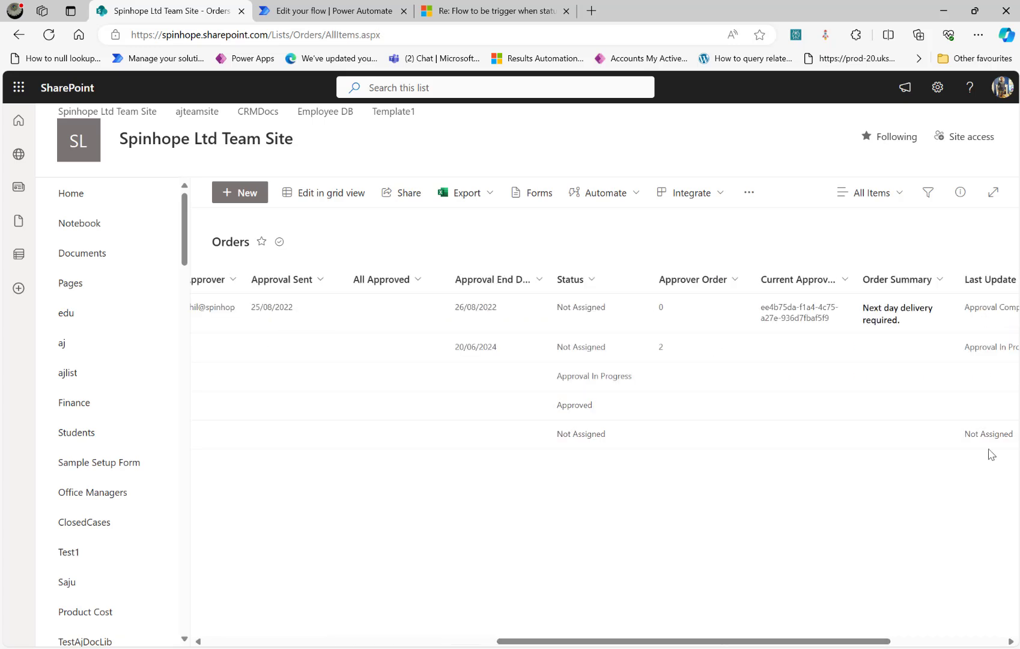
{"action": "left_click", "coordinate": [334, 12]}
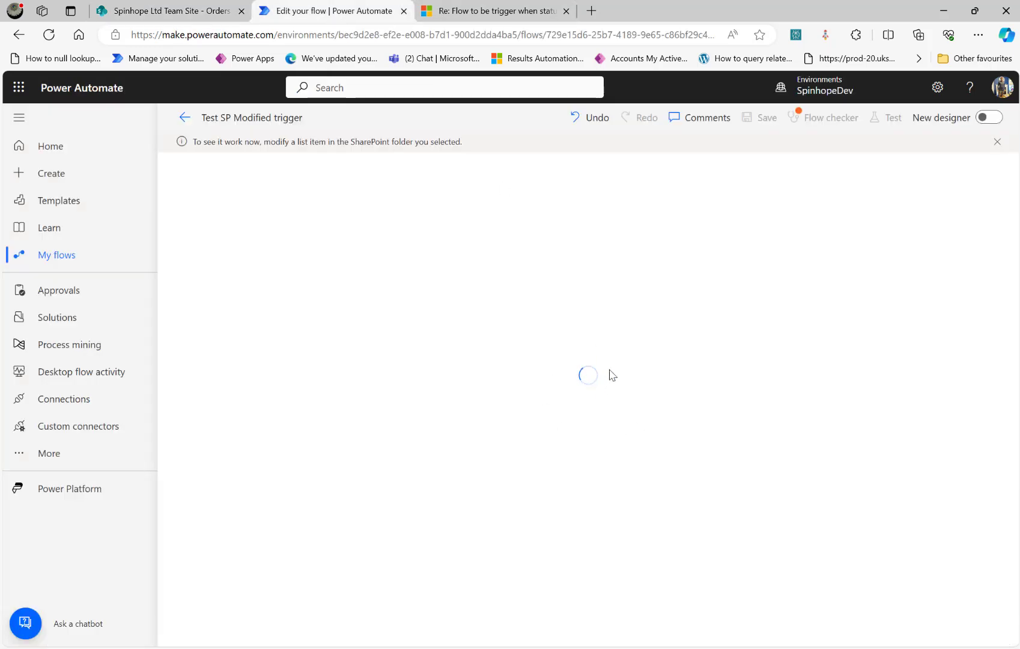
{"action": "key", "text": "ctrl+shift+Tab"}
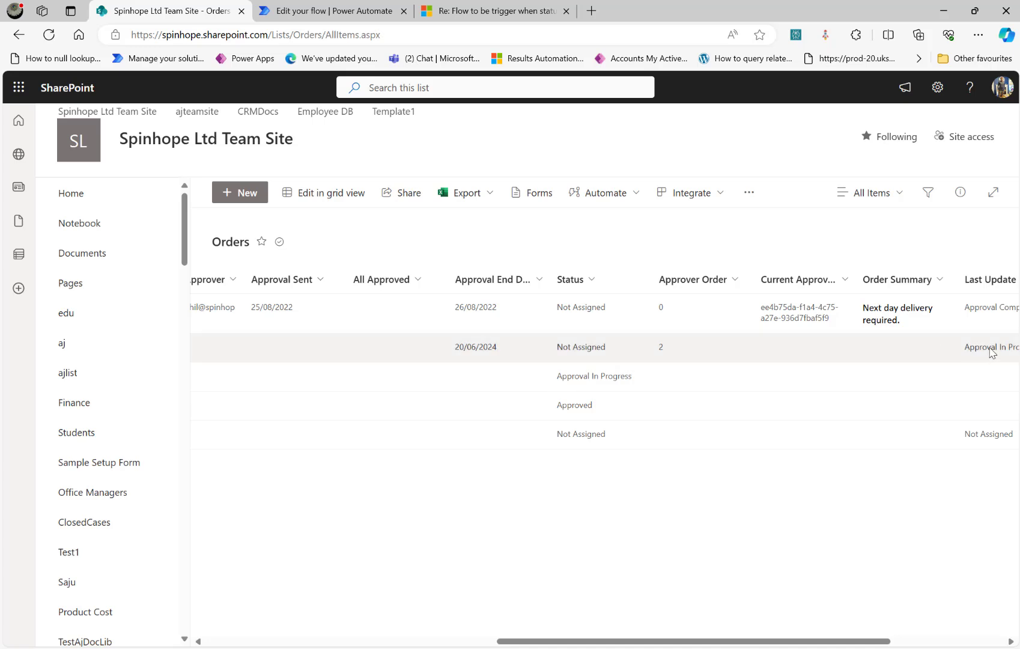
Step: Set Order200's Status to Approval In Progress and close its details panel
{"action": "left_click", "coordinate": [433, 444]}
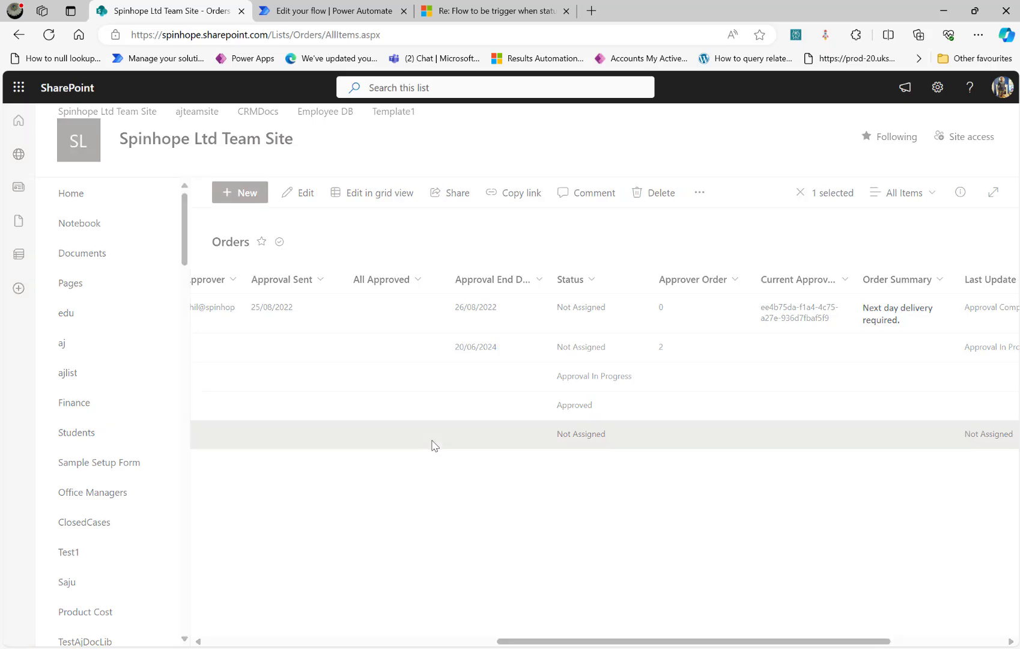
{"action": "double_click", "coordinate": [433, 444]}
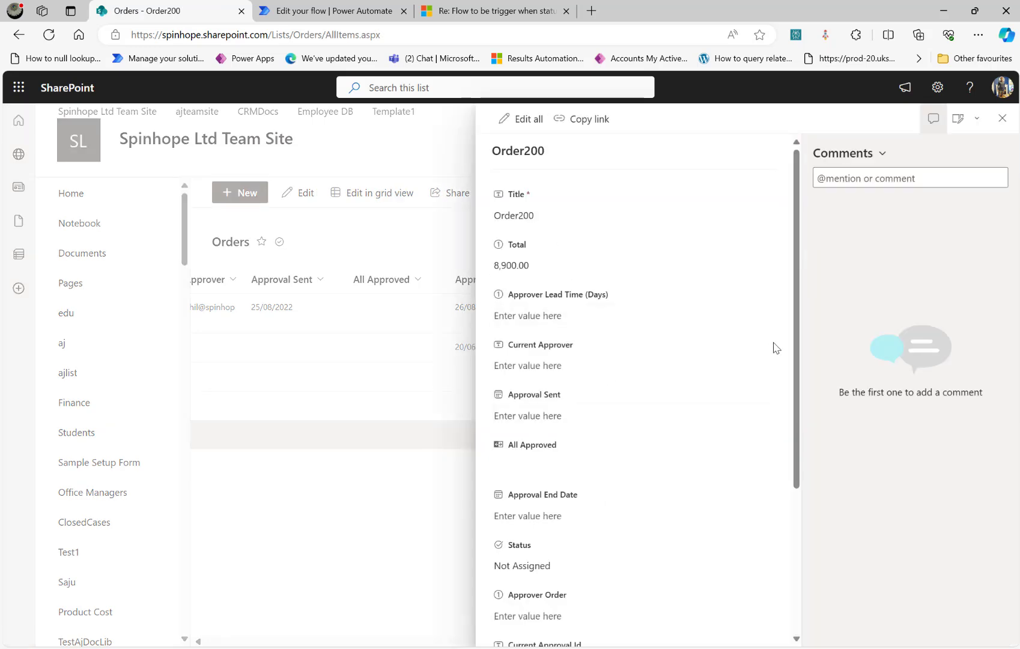
{"action": "scroll", "coordinate": [792, 348], "scroll_direction": "down", "scroll_amount": 2}
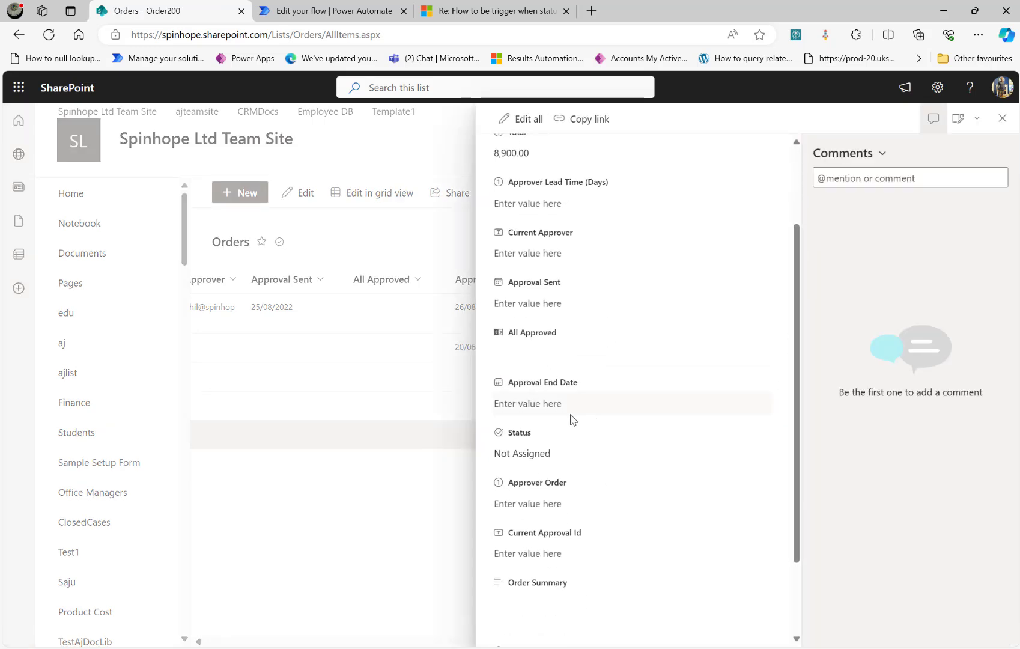
{"action": "left_click", "coordinate": [548, 454]}
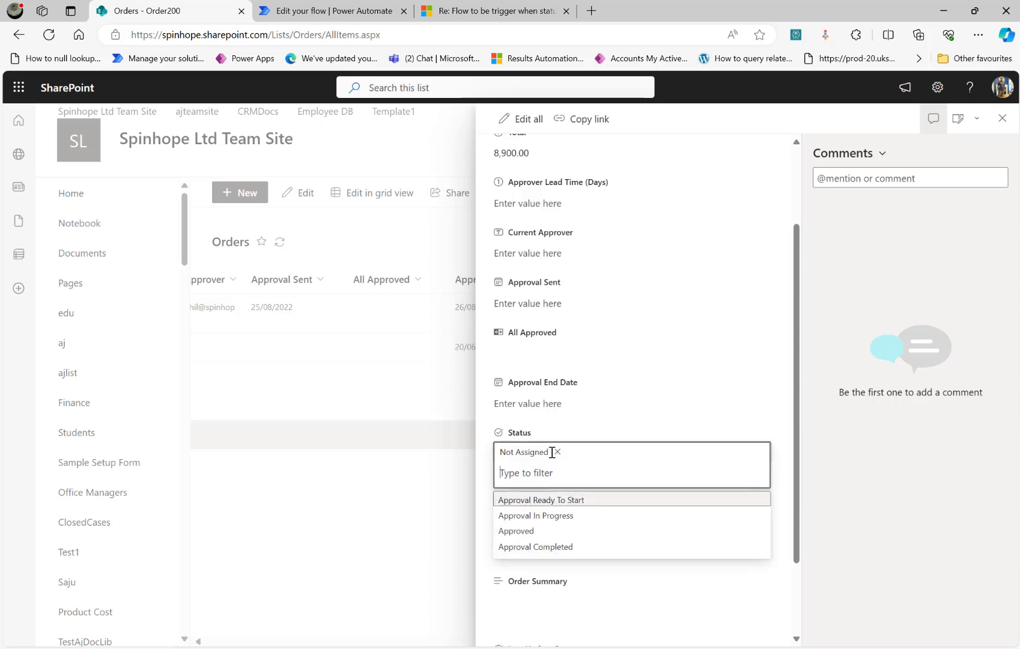
{"action": "left_click", "coordinate": [551, 518]}
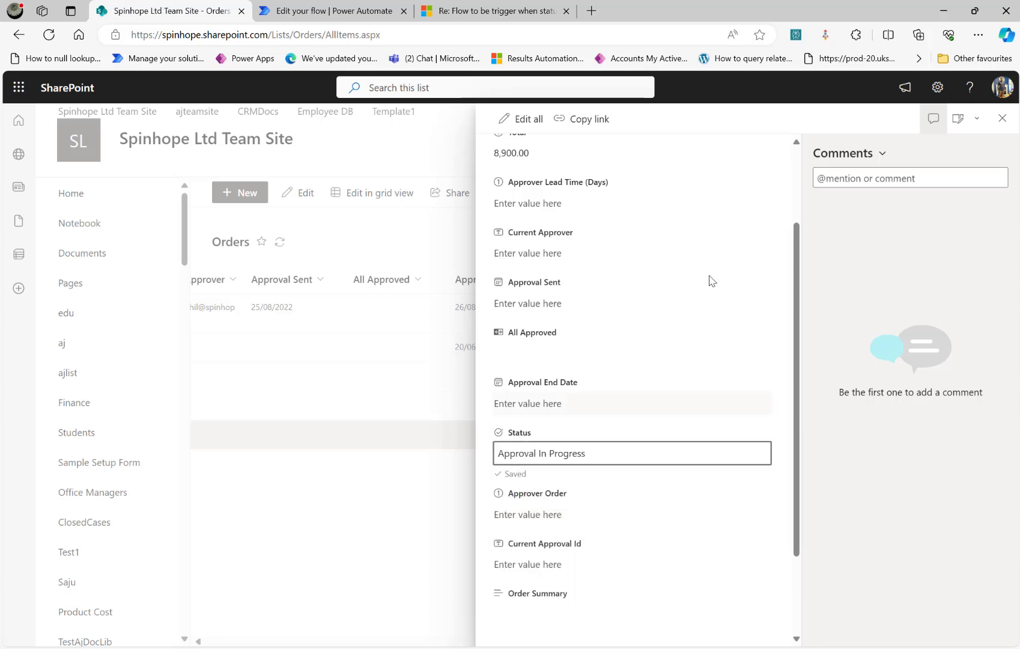
{"action": "left_click", "coordinate": [383, 496]}
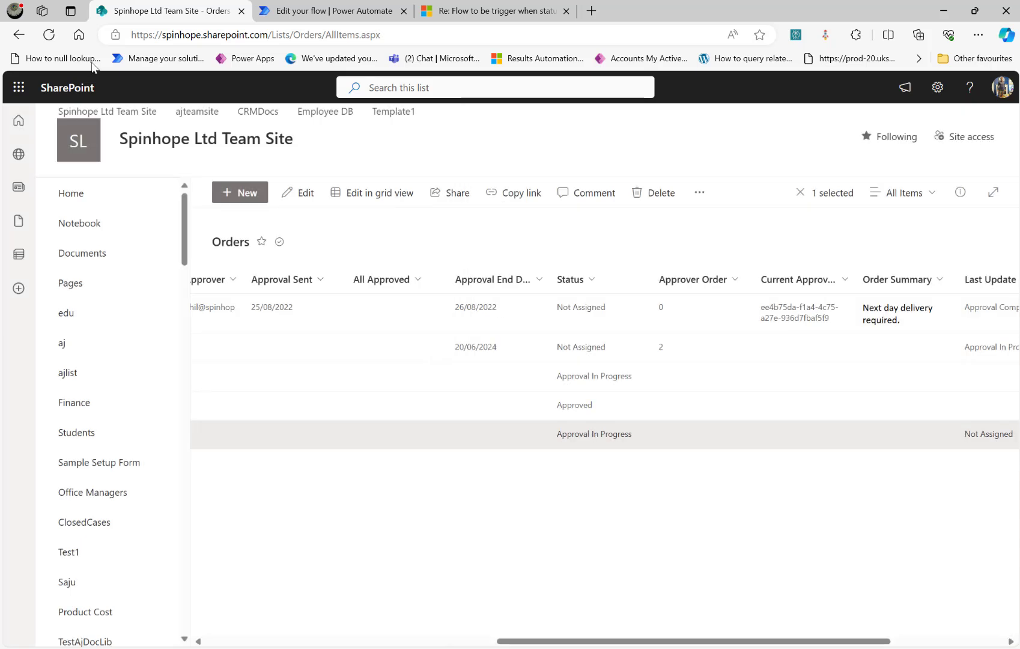
Step: Reload the Orders list and scroll right to review the status columns
{"action": "left_click", "coordinate": [48, 34]}
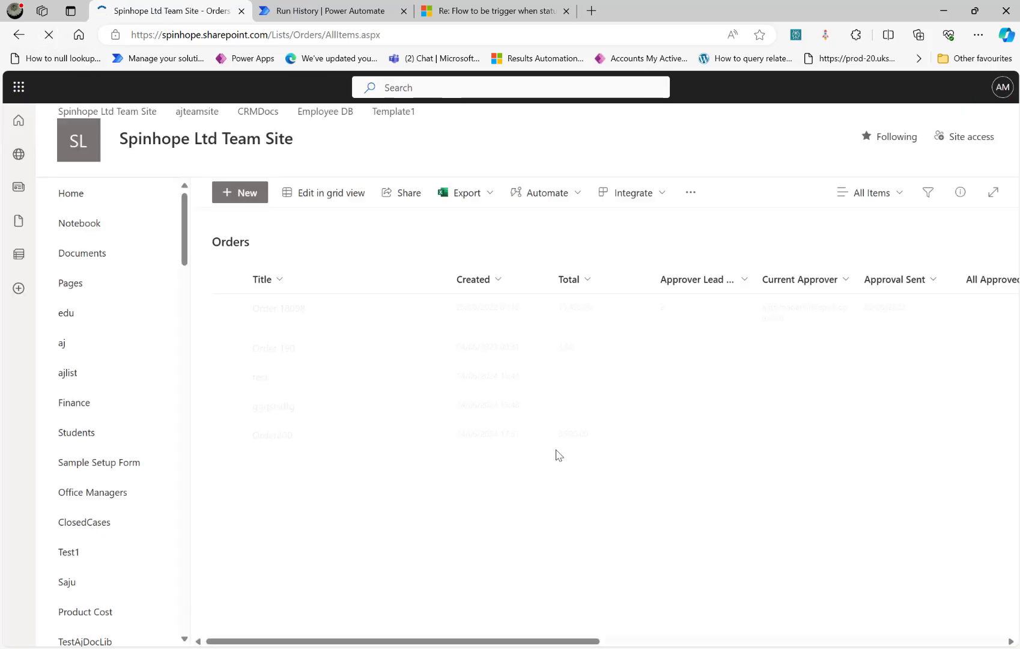
{"action": "scroll", "coordinate": [802, 643], "scroll_direction": "right", "scroll_amount": 4}
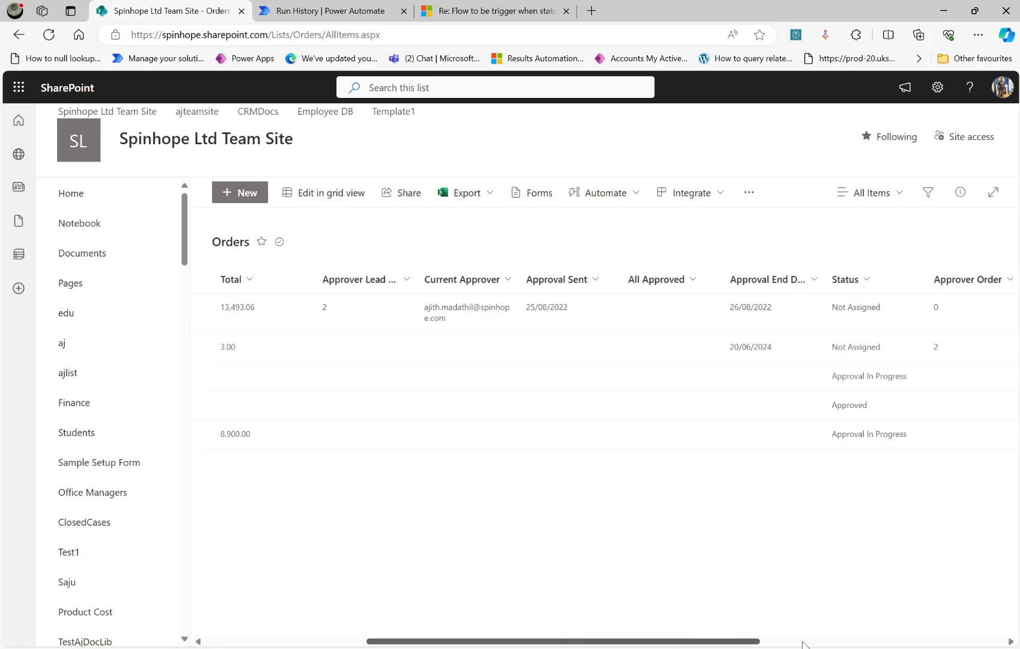
{"action": "scroll", "coordinate": [802, 643], "scroll_direction": "right", "scroll_amount": 5}
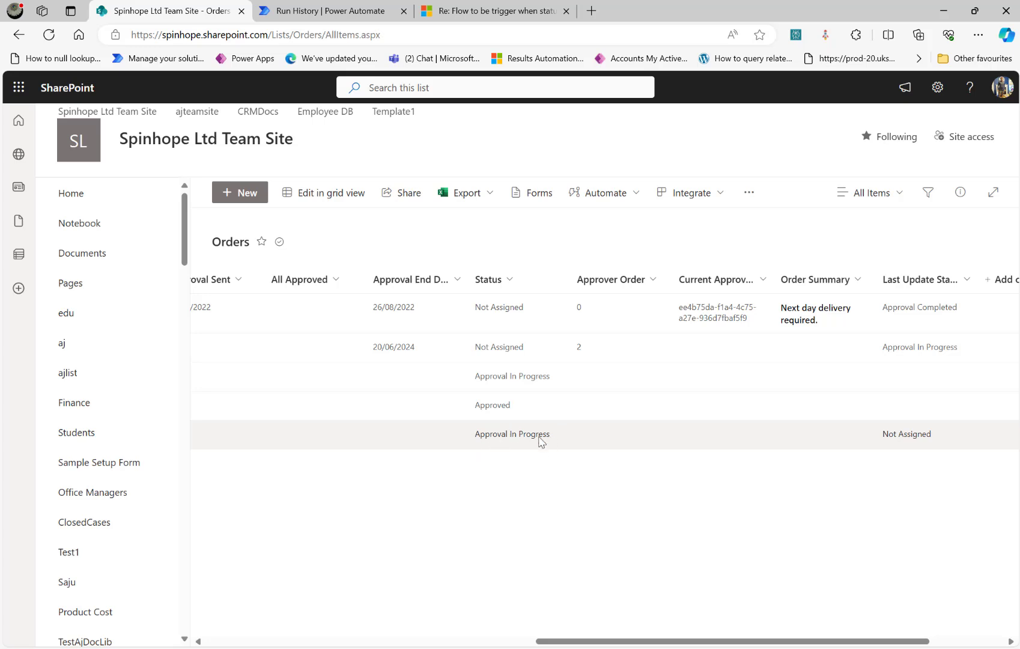
Step: Confirm the latest run's Compose input holds Approval In Progress, then return to the Orders list
{"action": "left_click", "coordinate": [310, 13]}
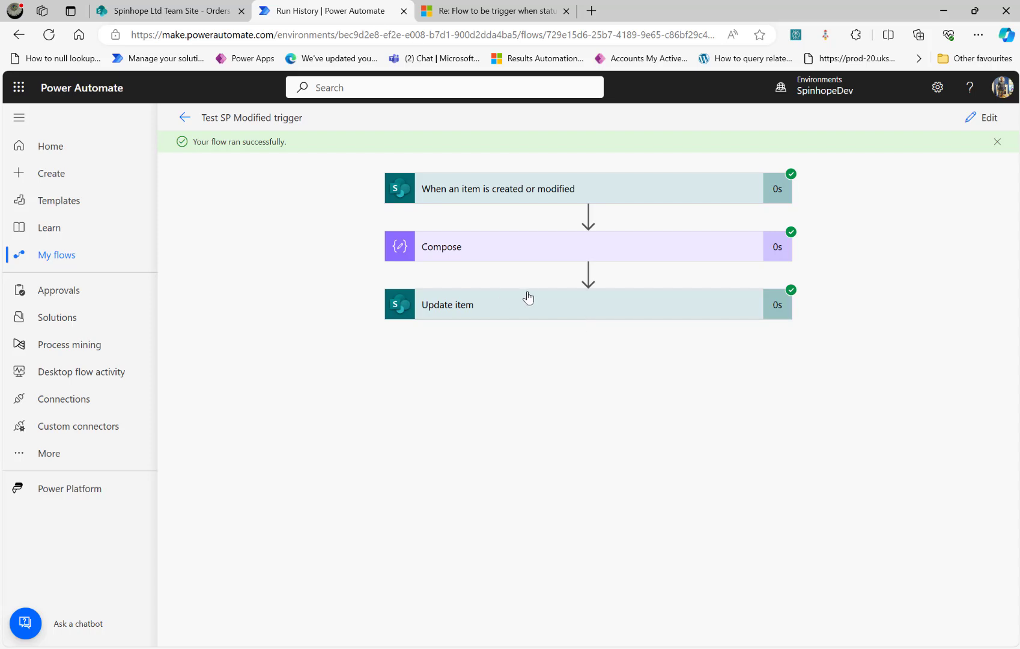
{"action": "left_click", "coordinate": [478, 241]}
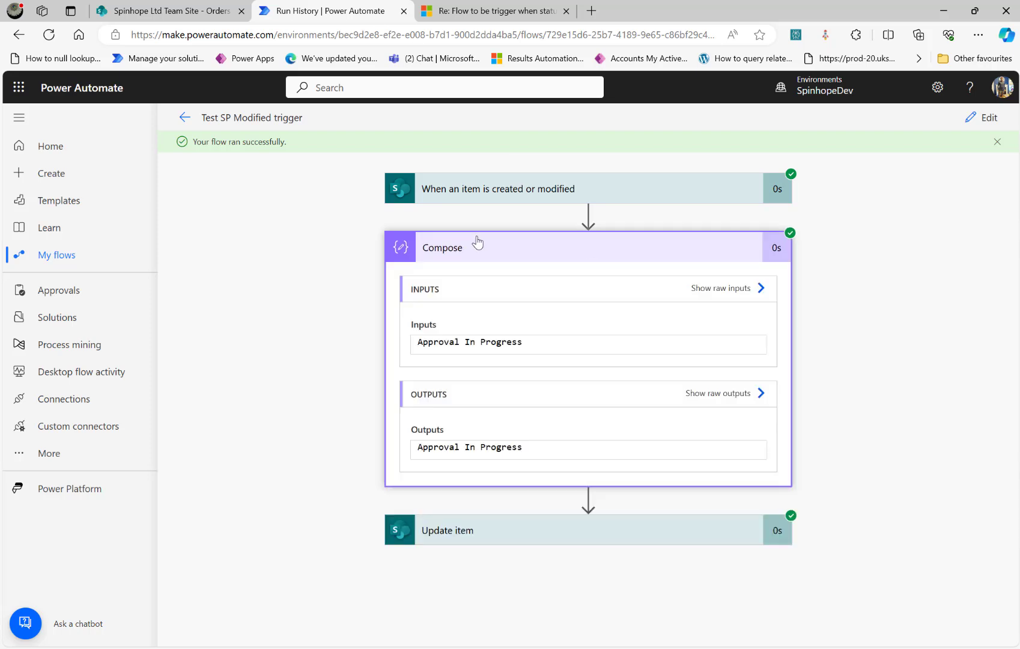
{"action": "left_click_drag", "start_coordinate": [529, 341], "coordinate": [301, 344]}
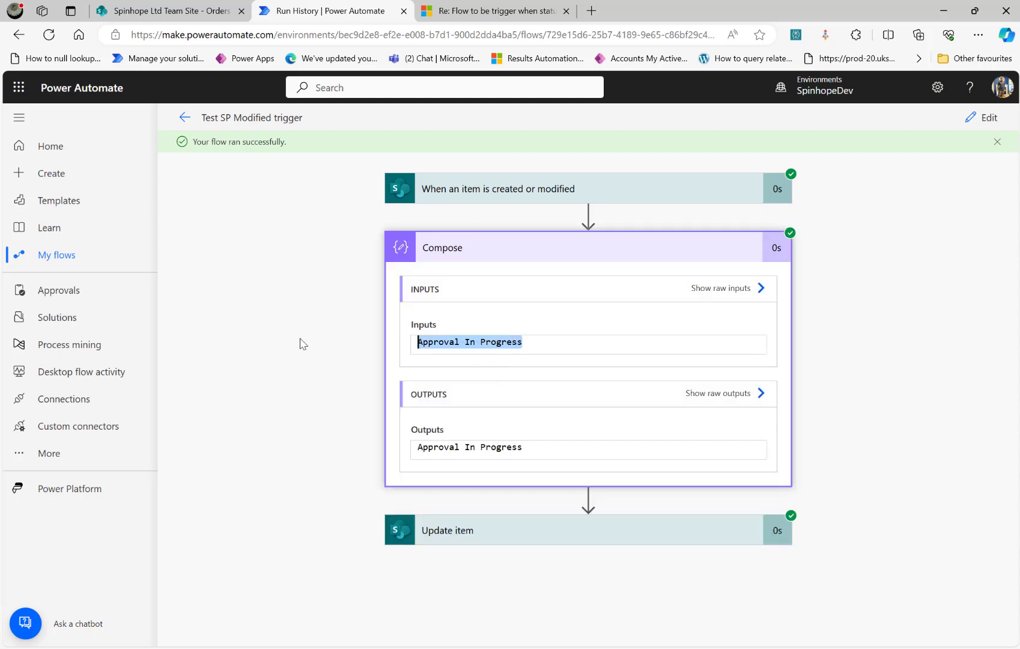
{"action": "left_click", "coordinate": [163, 11]}
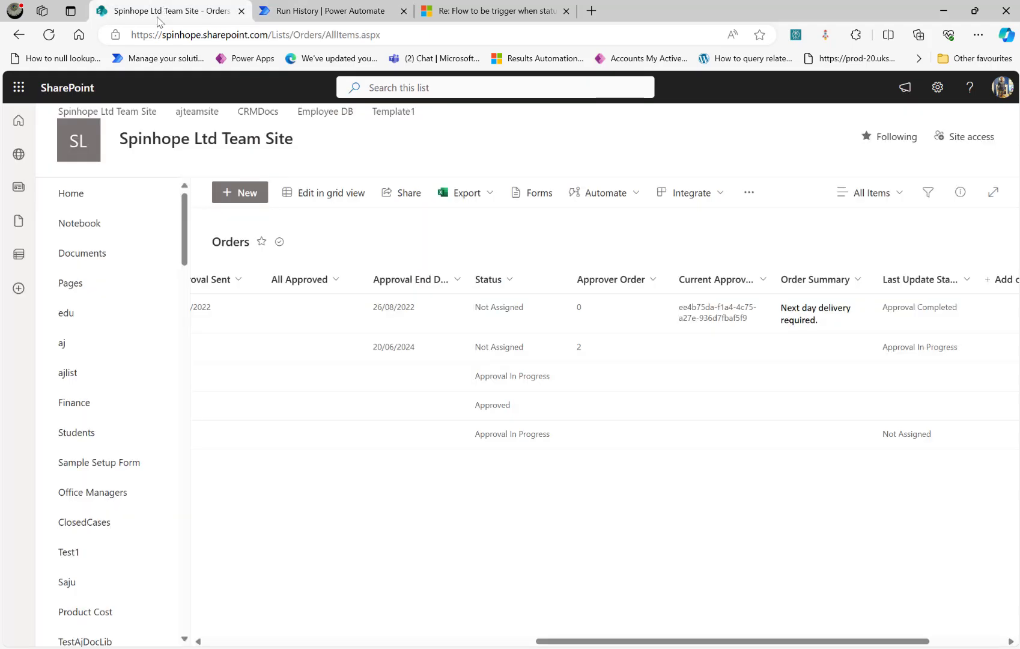
Step: Reload the Orders list and scroll across to see Status Not Assigned, Last Update Status Approval In Progress
{"action": "left_click", "coordinate": [49, 35]}
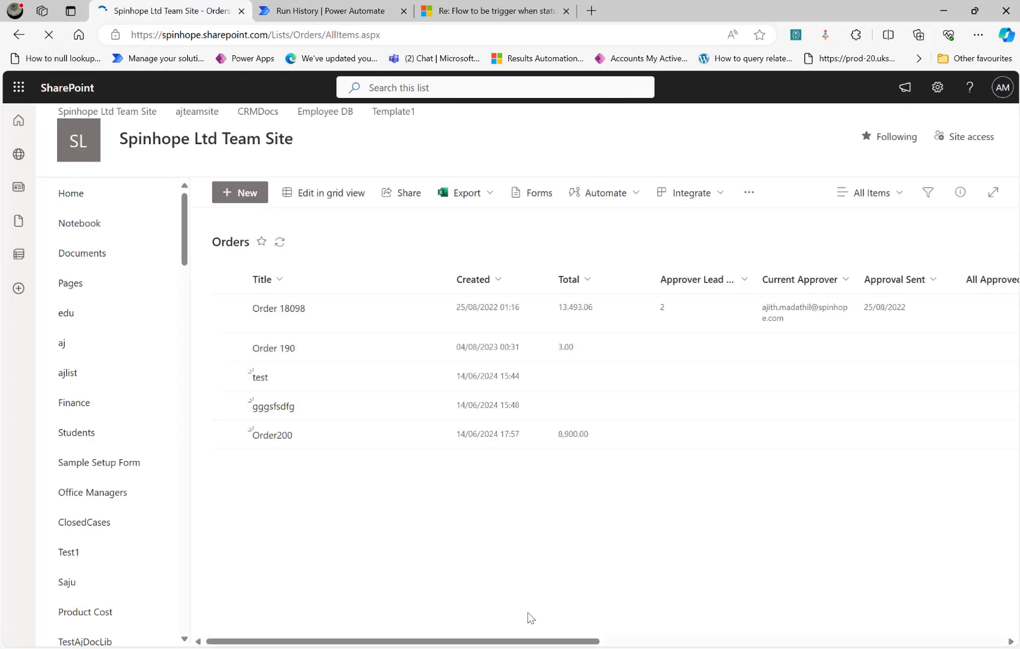
{"action": "left_click_drag", "start_coordinate": [541, 643], "coordinate": [918, 640]}
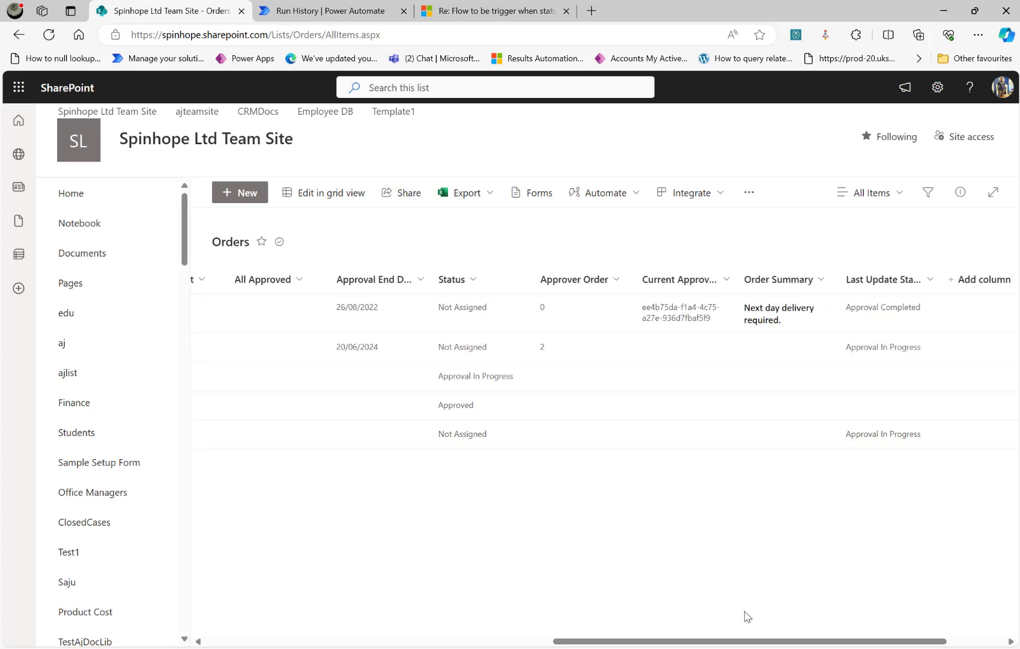
{"action": "mouse_move", "coordinate": [801, 642]}
{"action": "left_mouse_down"}
{"action": "mouse_move", "coordinate": [424, 645]}
{"action": "mouse_move", "coordinate": [786, 647]}
{"action": "left_mouse_up"}
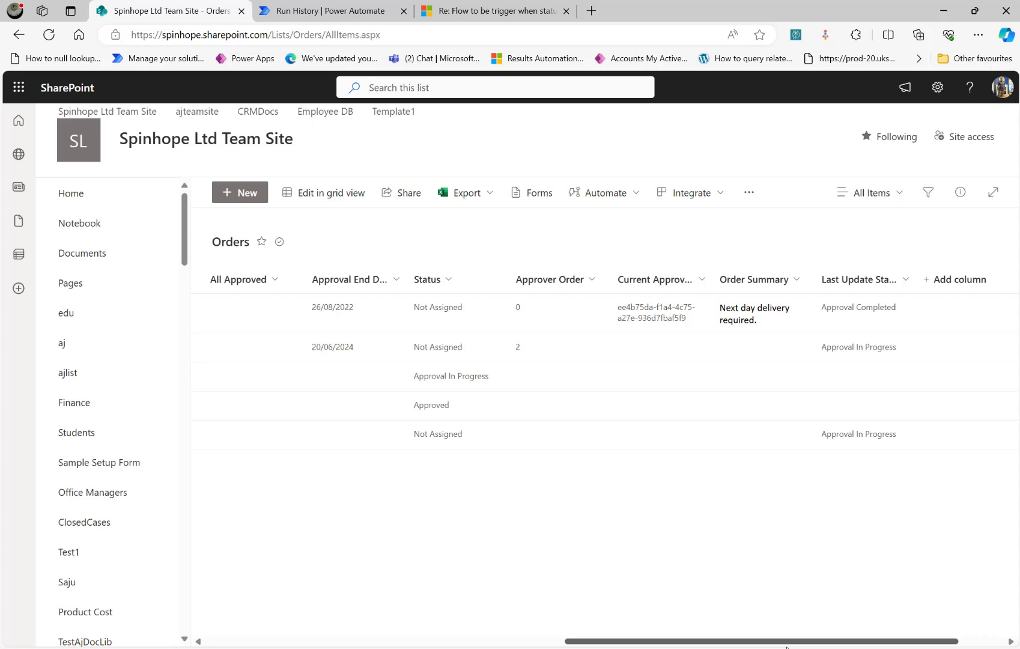
{"action": "left_click_drag", "start_coordinate": [787, 647], "coordinate": [652, 625]}
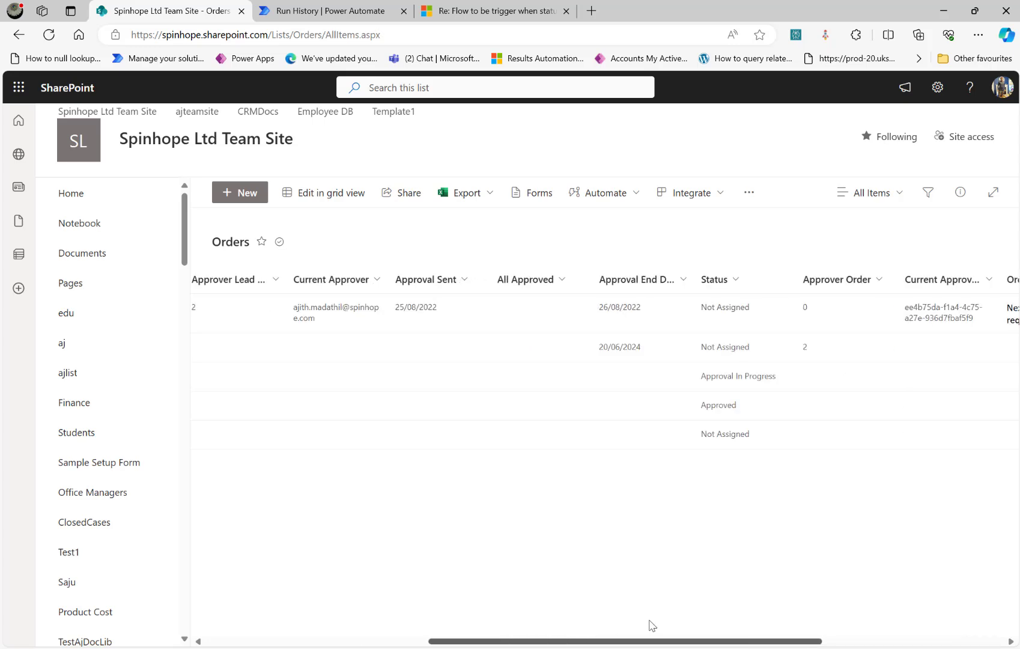
Step: Review Order200's details for Status Not Assigned and Last Update Status Approval In Progress, then return to run history
{"action": "double_click", "coordinate": [513, 445]}
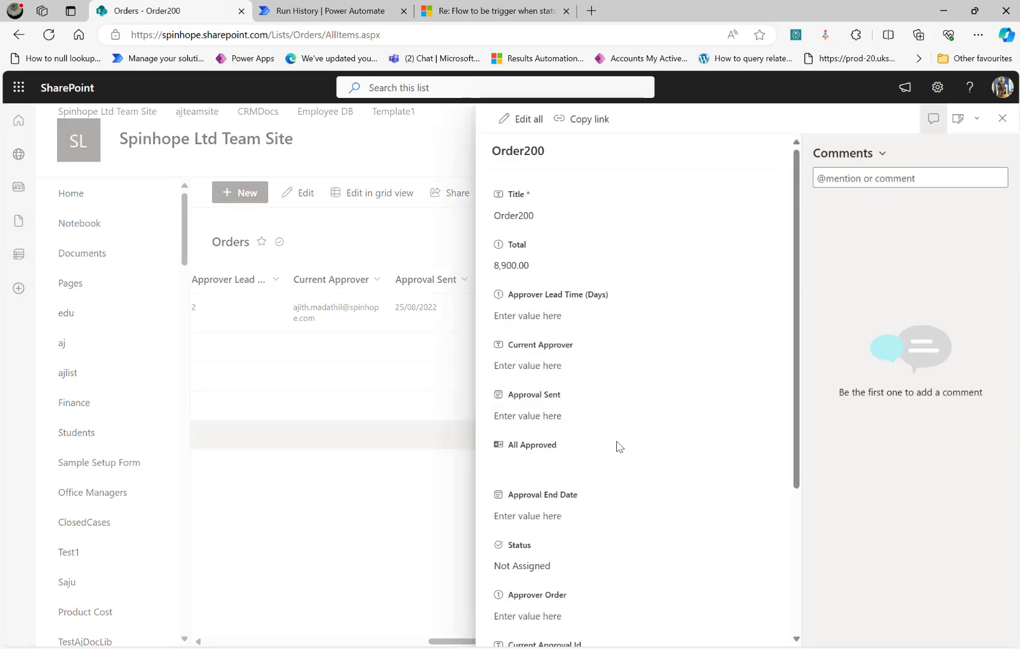
{"action": "scroll", "coordinate": [624, 443], "scroll_direction": "down", "scroll_amount": 2}
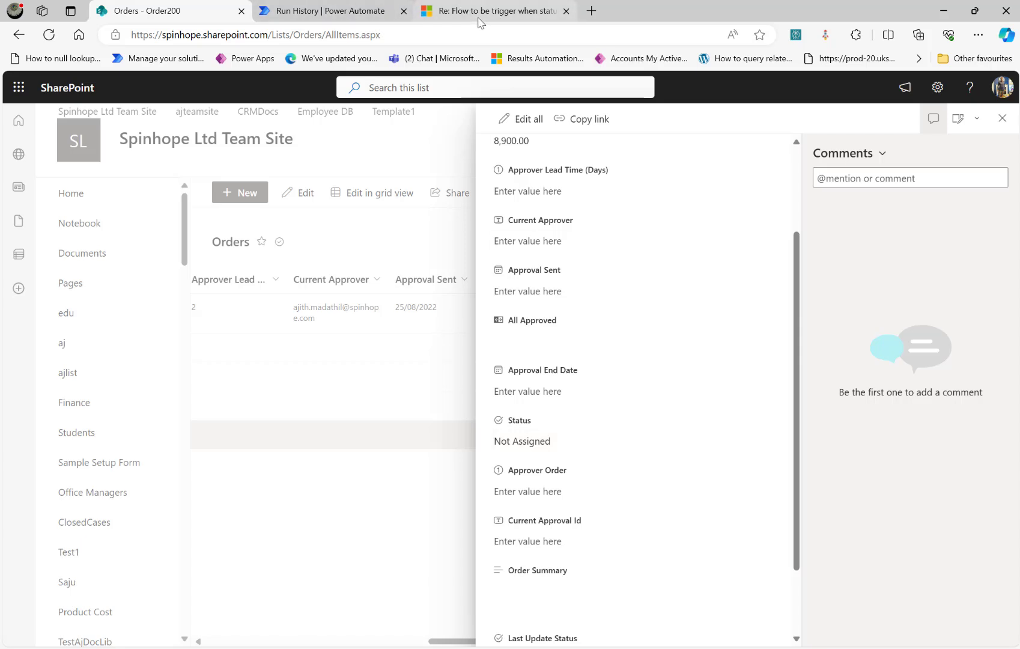
{"action": "scroll", "coordinate": [631, 455], "scroll_direction": "down", "scroll_amount": 1}
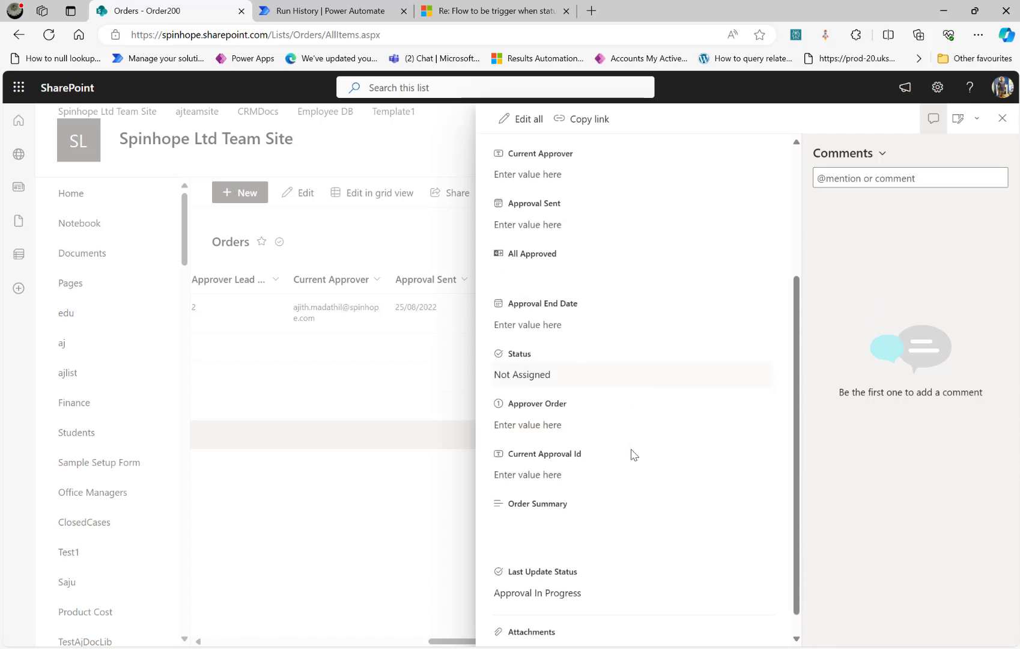
{"action": "scroll", "coordinate": [631, 454], "scroll_direction": "up", "scroll_amount": 3}
{"action": "scroll", "coordinate": [634, 455], "scroll_direction": "down", "scroll_amount": 2}
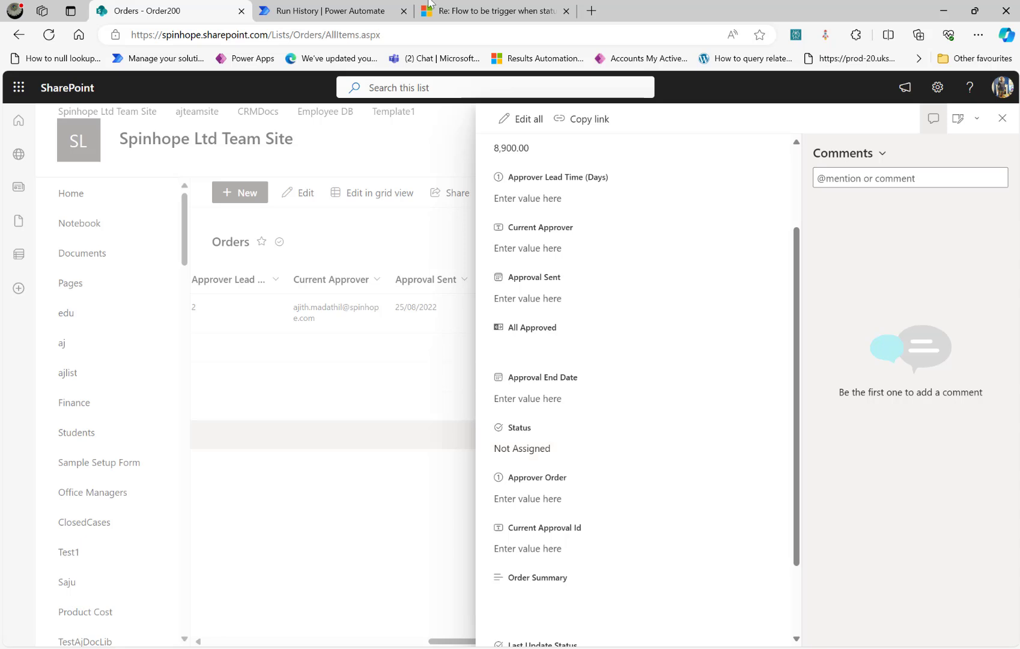
{"action": "left_click", "coordinate": [331, 11]}
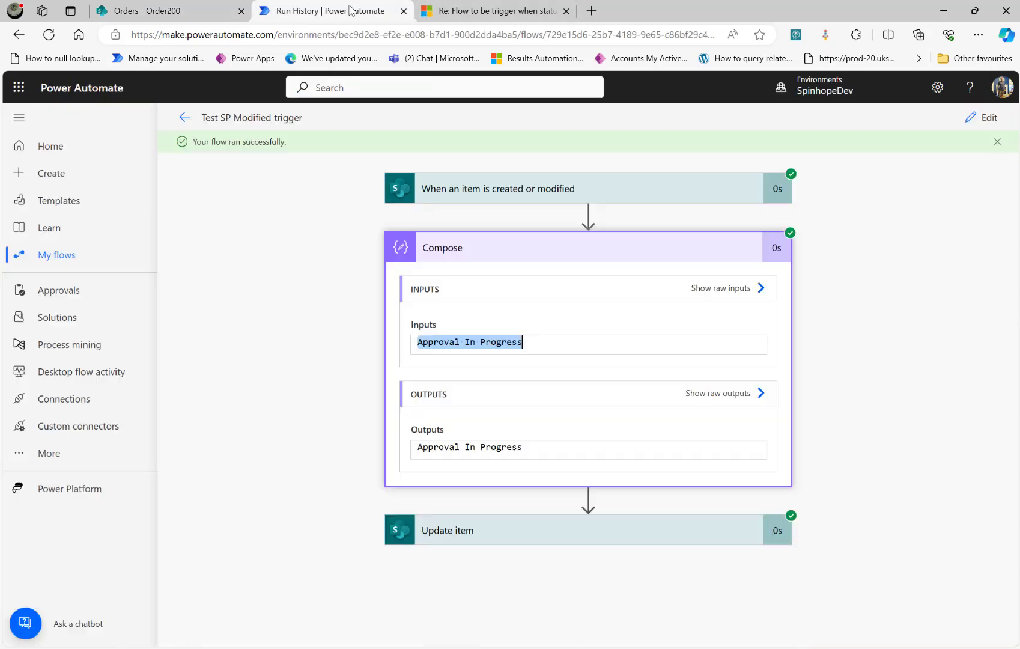
Step: In the flow editor, set Update item's Status Value to the trigger's Status Value dynamic token
{"action": "left_click", "coordinate": [984, 117]}
{"action": "scroll", "coordinate": [298, 326], "scroll_direction": "down", "scroll_amount": 1}
{"action": "scroll", "coordinate": [298, 326], "scroll_direction": "down", "scroll_amount": 3}
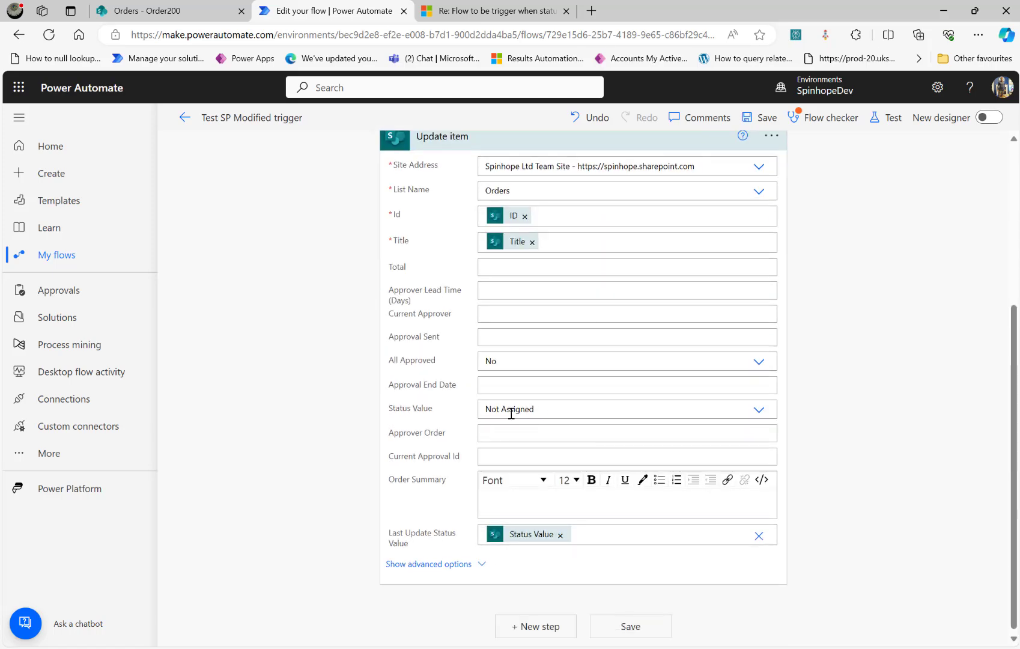
{"action": "left_click", "coordinate": [761, 412]}
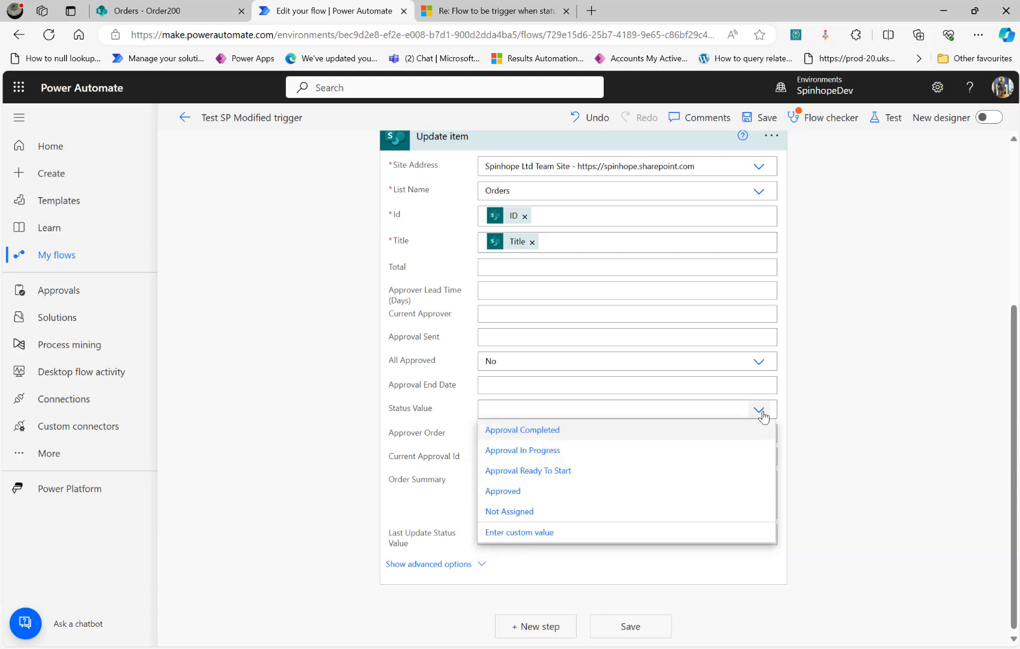
{"action": "left_click", "coordinate": [592, 405]}
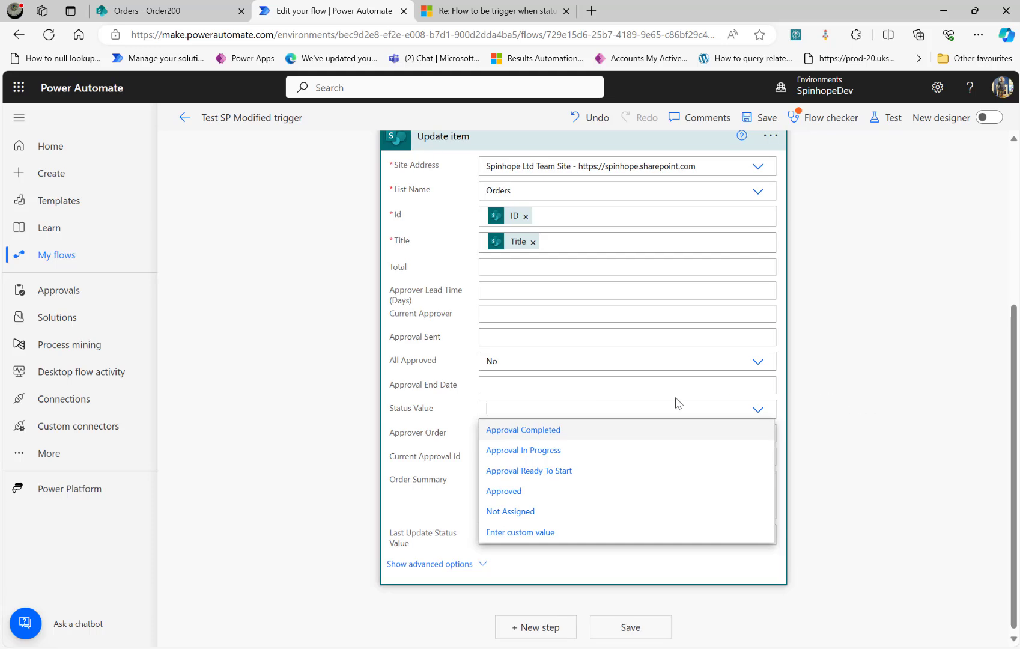
{"action": "left_click", "coordinate": [520, 532]}
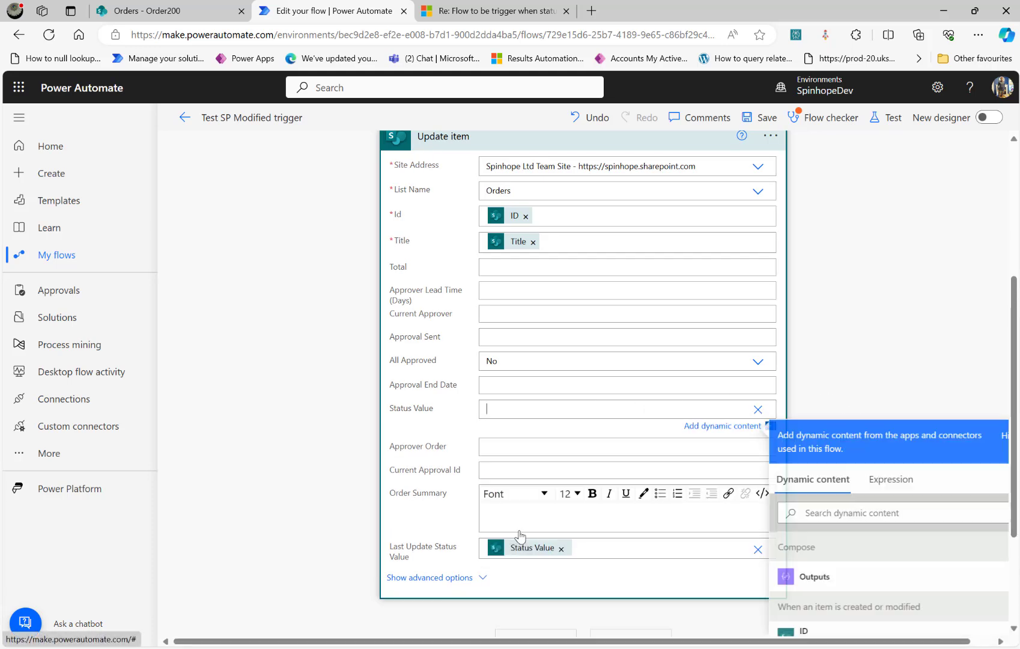
{"action": "left_click", "coordinate": [892, 484]}
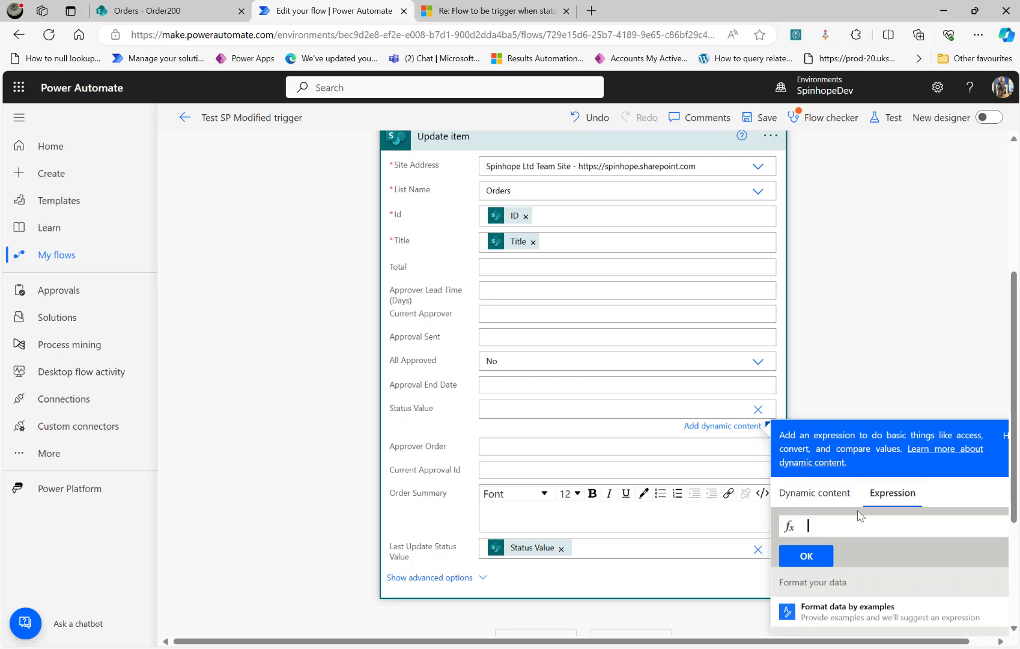
{"action": "left_click", "coordinate": [820, 493]}
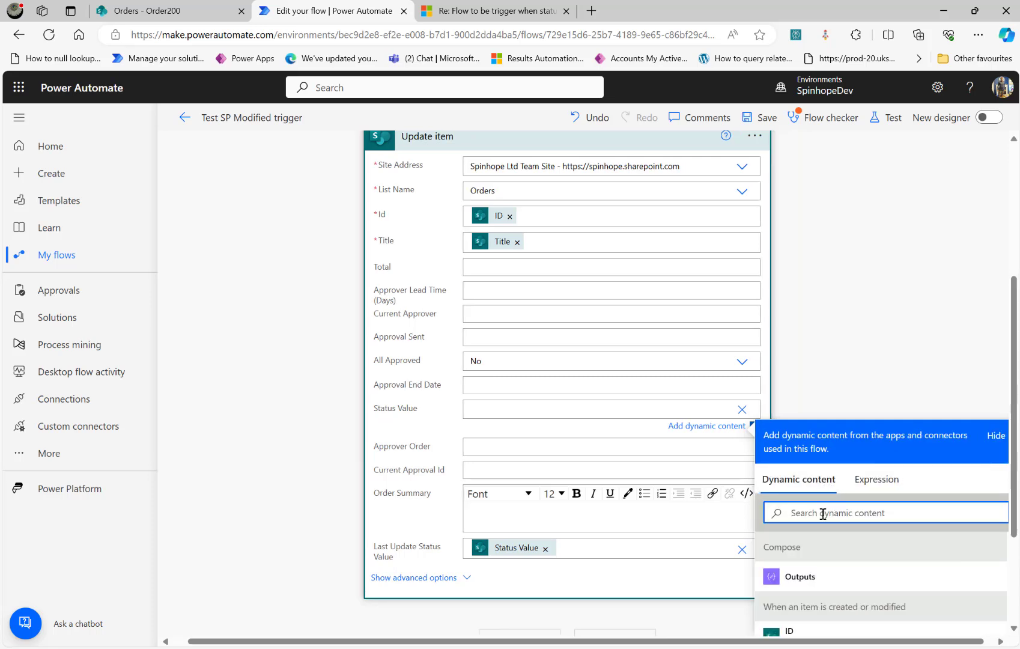
{"action": "type", "text": "statu"}
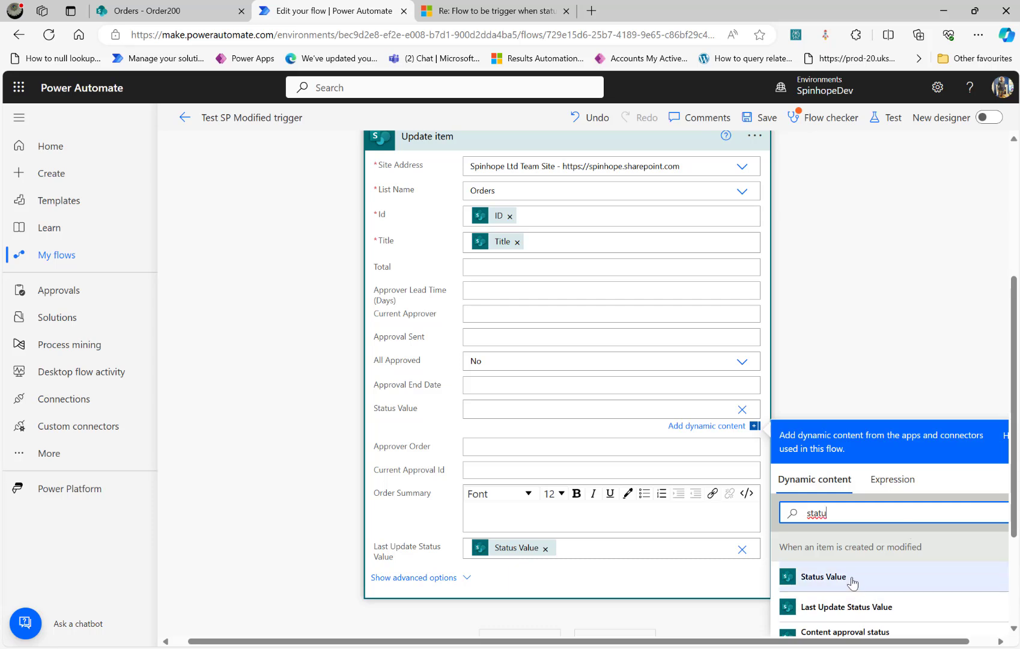
{"action": "left_click", "coordinate": [852, 579]}
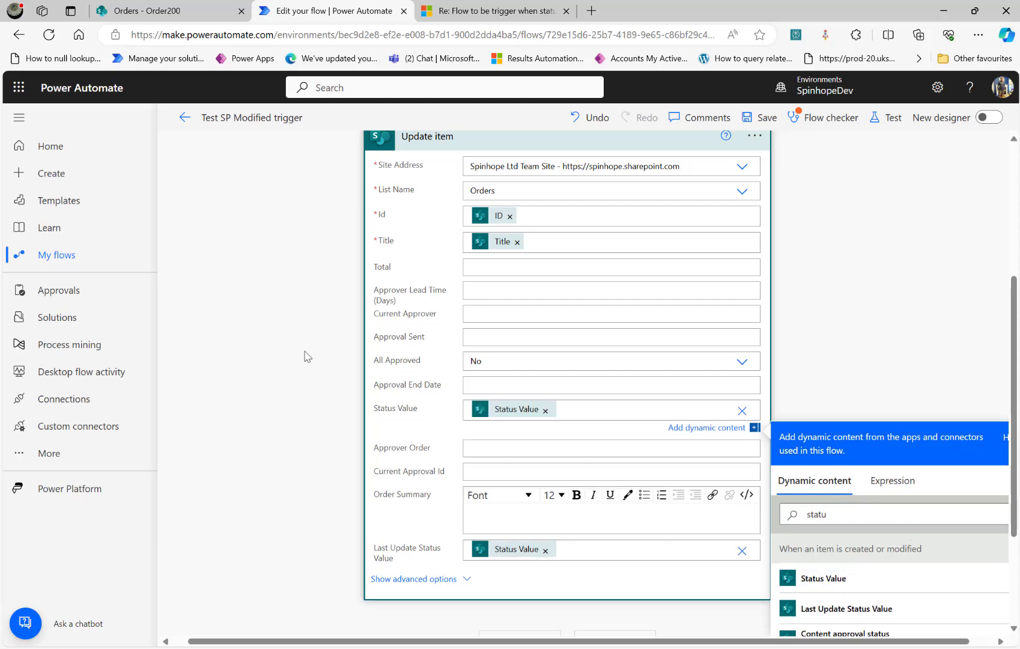
Step: Save the flow and start a manual test waiting for a list item edit
{"action": "left_click", "coordinate": [755, 120]}
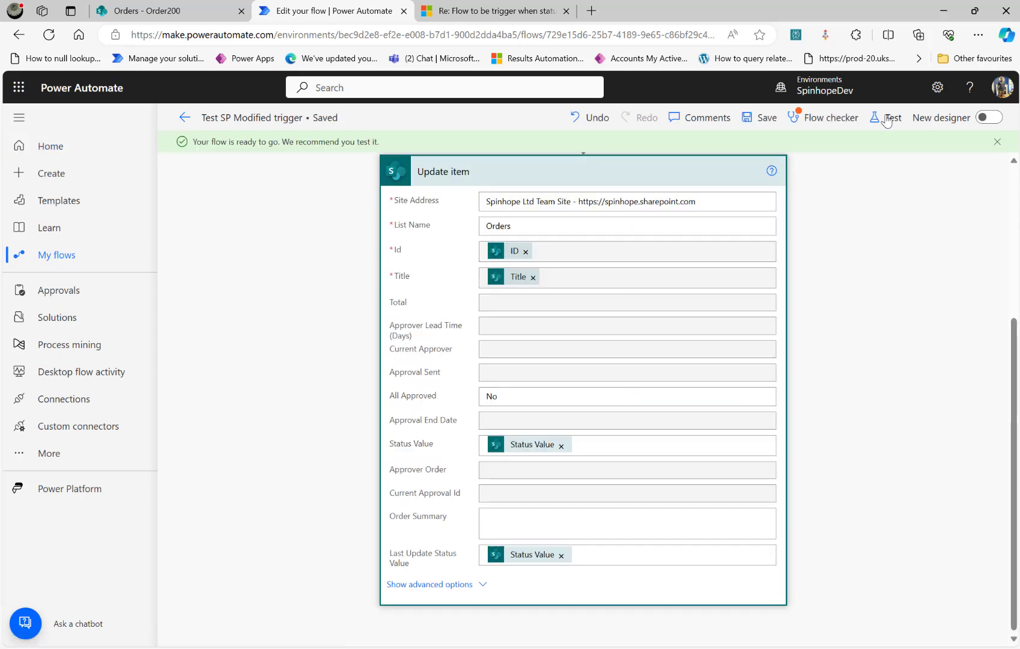
{"action": "left_click", "coordinate": [893, 119]}
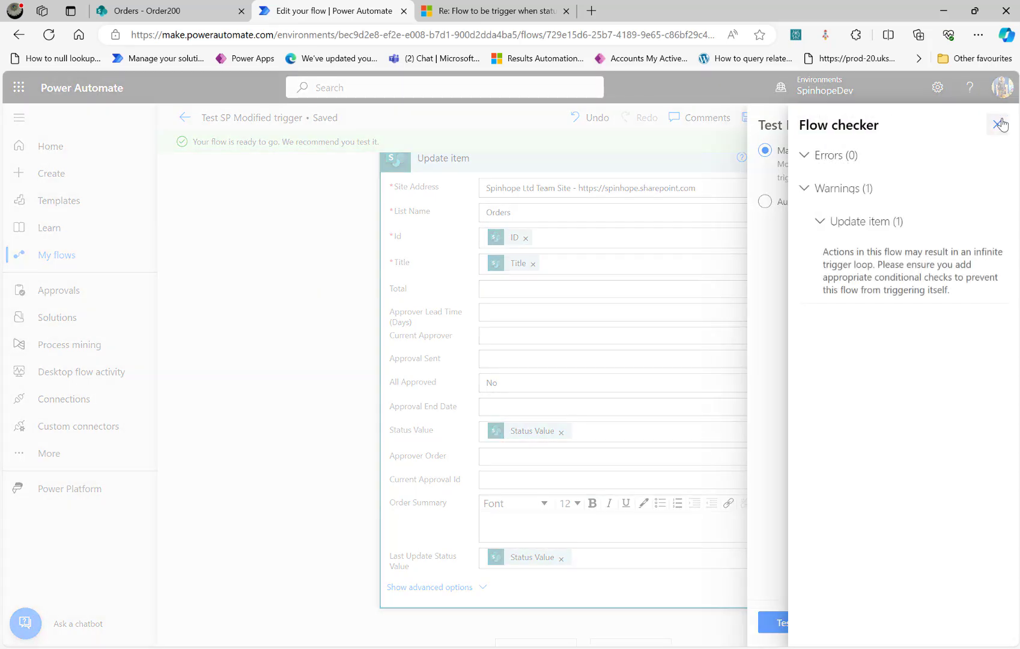
{"action": "left_click", "coordinate": [998, 123]}
{"action": "left_click", "coordinate": [794, 628]}
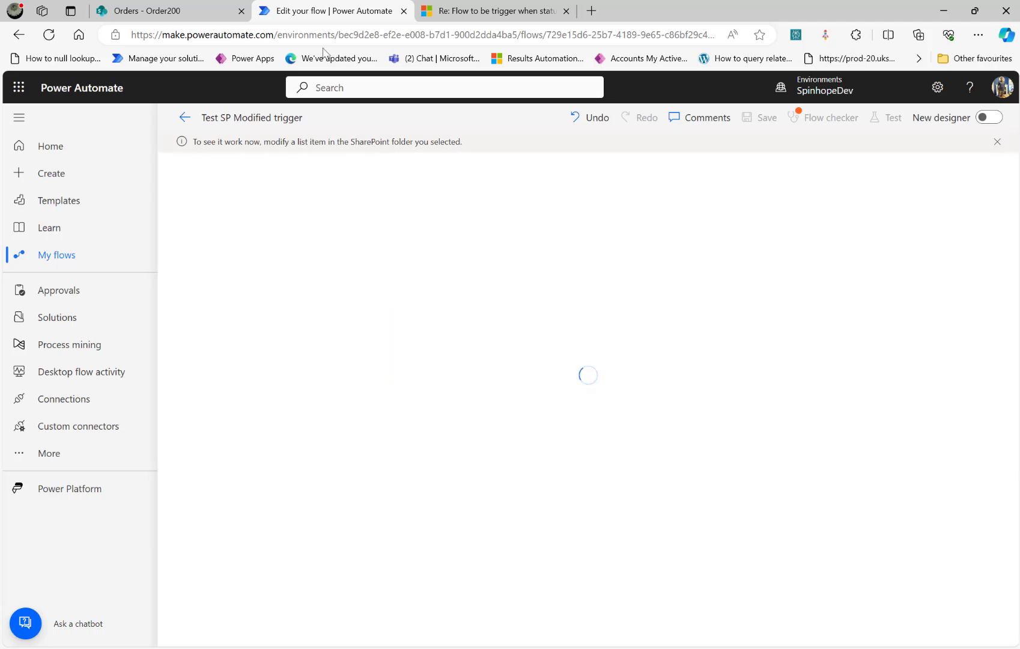
{"action": "left_click", "coordinate": [180, 11]}
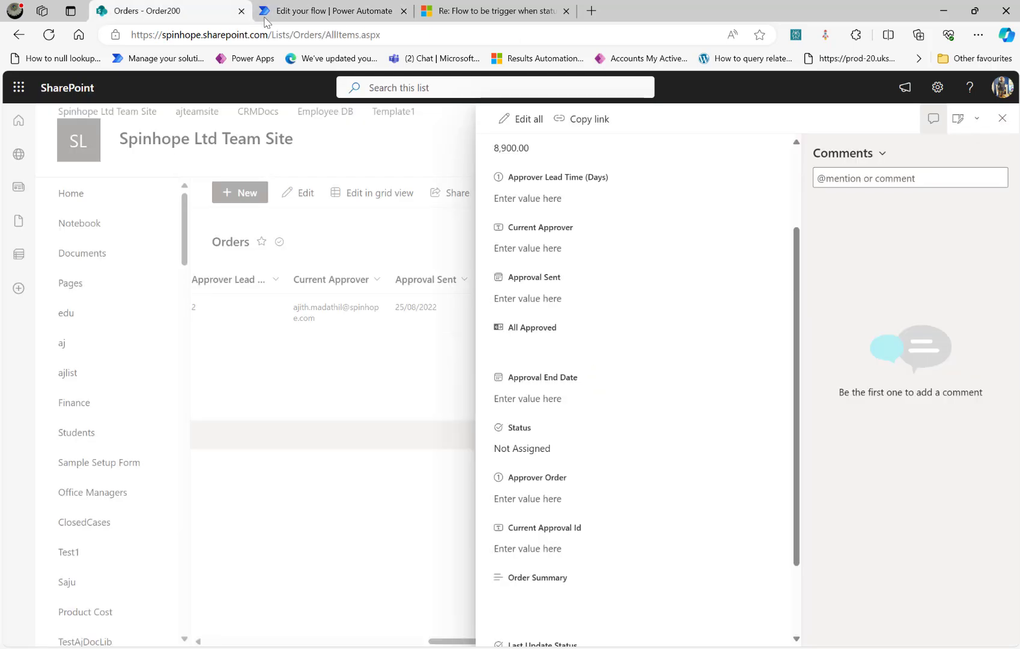
Step: Change Order200's Status to Approval Completed, close the item panel, and scroll the list right
{"action": "left_click", "coordinate": [1003, 119]}
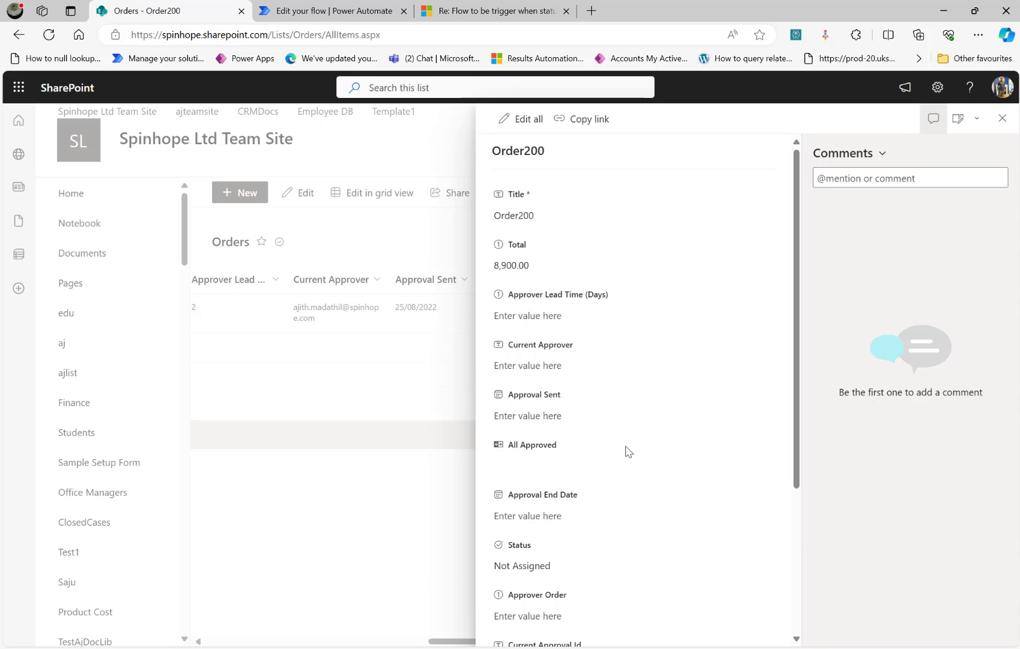
{"action": "scroll", "coordinate": [626, 450], "scroll_direction": "down", "scroll_amount": 3}
{"action": "left_click", "coordinate": [536, 349]}
{"action": "left_click", "coordinate": [541, 349]}
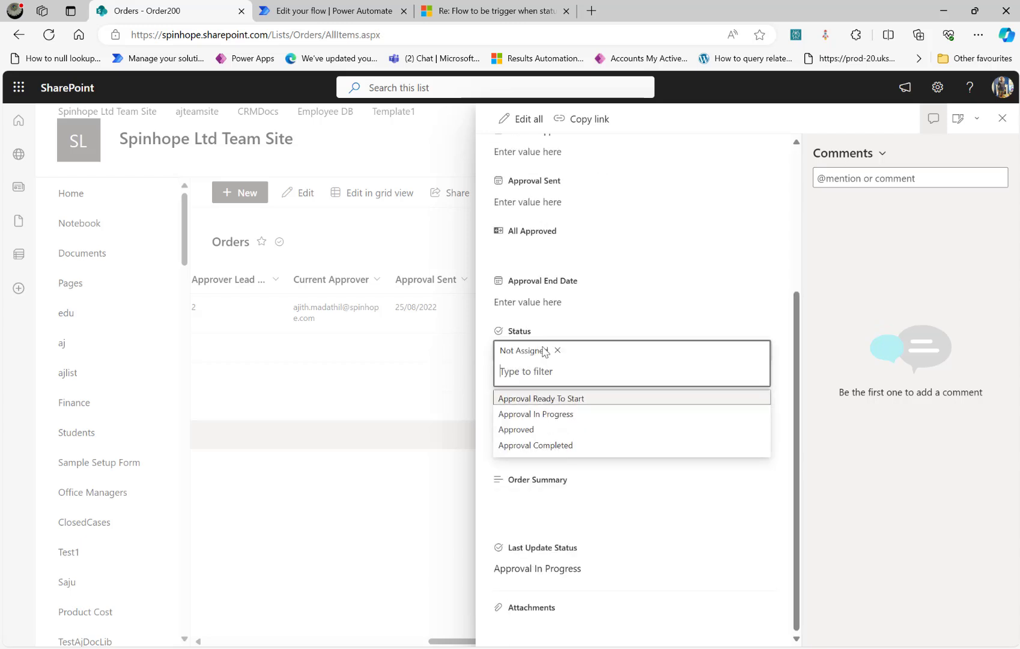
{"action": "left_click", "coordinate": [545, 444]}
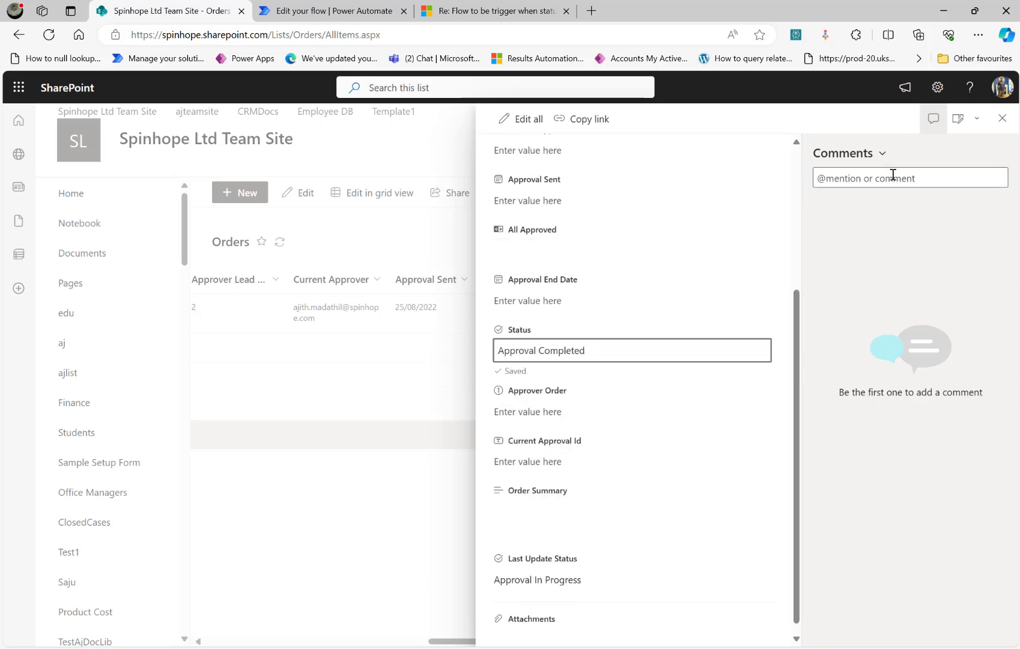
{"action": "left_click", "coordinate": [405, 403]}
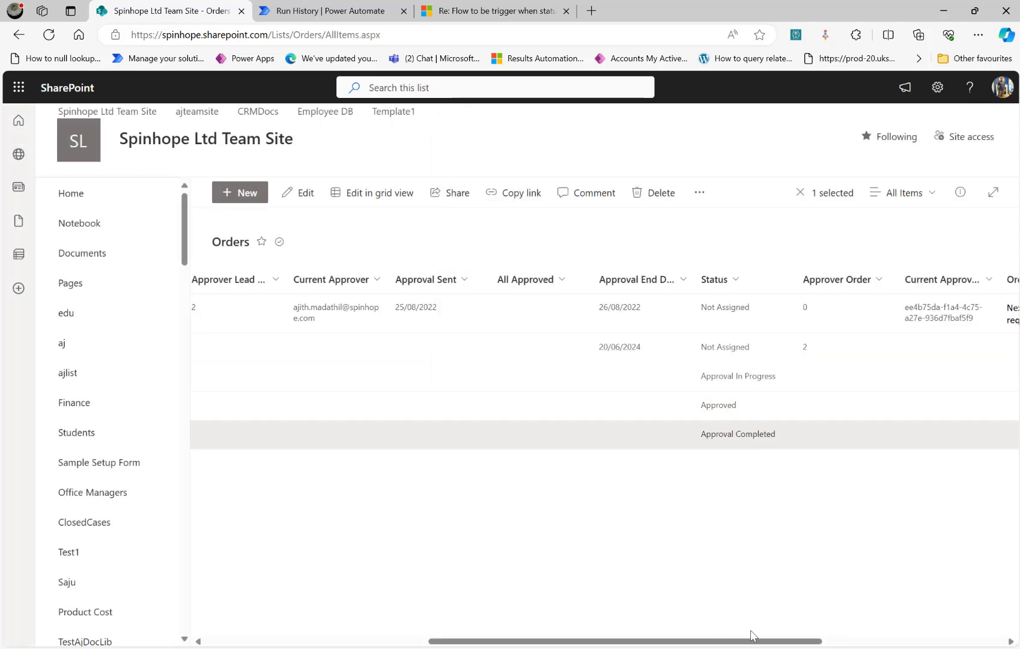
{"action": "left_click_drag", "start_coordinate": [752, 641], "coordinate": [933, 641]}
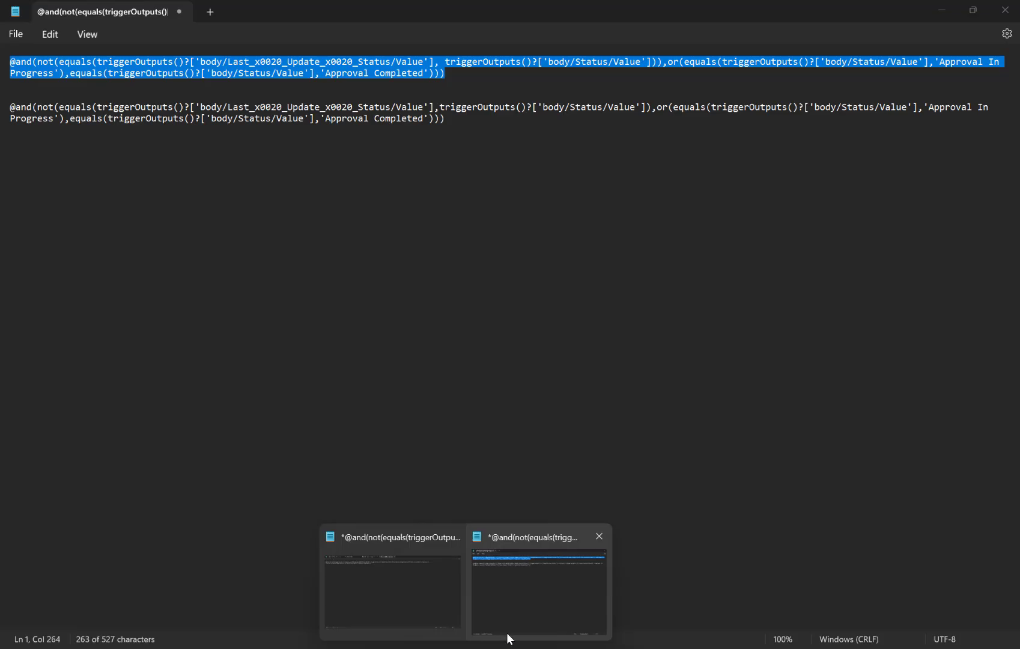
Step: Check the 'Approval Completed' and 'Approval In Progress' values in Notepad's second expression, then return to the browser
{"action": "left_click", "coordinate": [506, 632]}
{"action": "left_click_drag", "start_coordinate": [320, 118], "coordinate": [374, 118]}
{"action": "left_click", "coordinate": [432, 119], "text": "shift"}
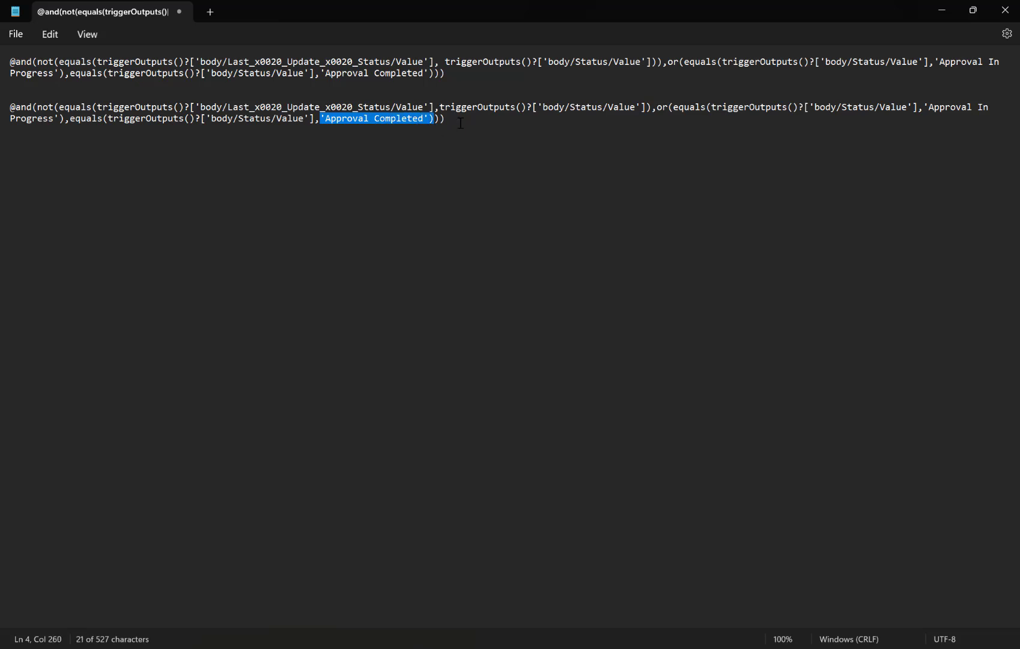
{"action": "left_click_drag", "start_coordinate": [929, 108], "coordinate": [53, 119]}
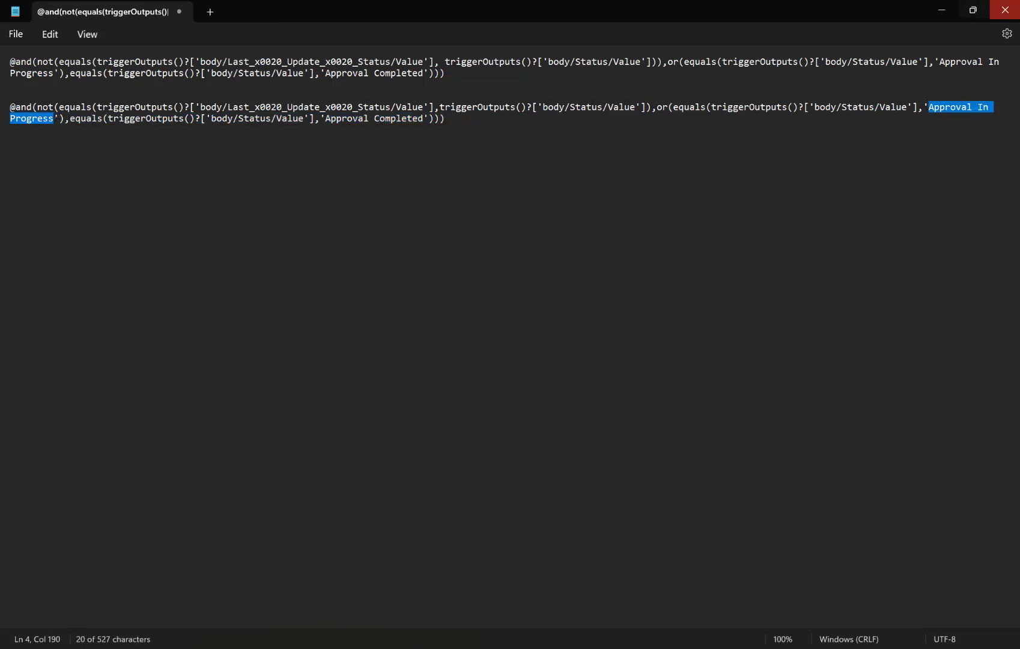
{"action": "left_click", "coordinate": [965, 15]}
{"action": "key", "text": "alt+Tab"}
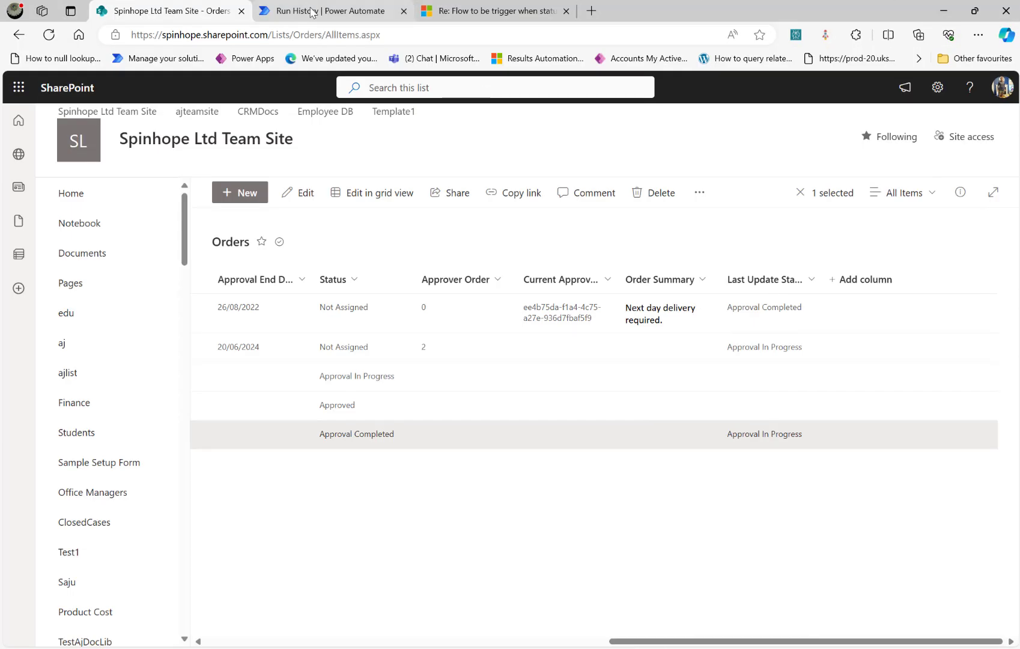
Step: Reload the Orders list to see Order200's Last Update Status Approval Completed and open its details
{"action": "key", "text": "ctrl+Tab"}
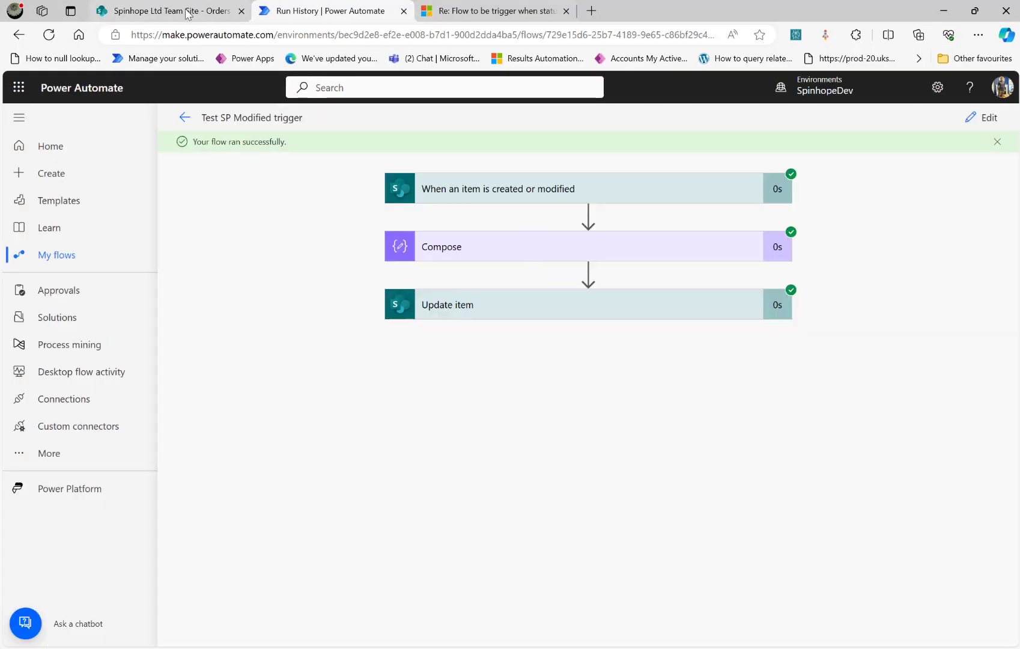
{"action": "left_click", "coordinate": [123, 12]}
{"action": "left_click", "coordinate": [48, 35]}
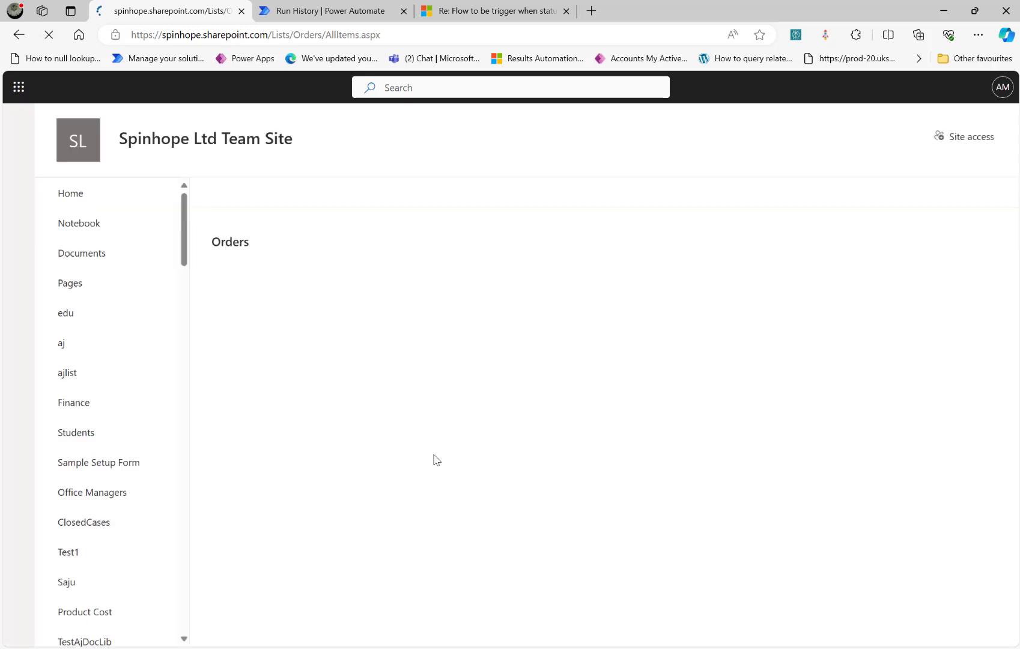
{"action": "left_click_drag", "start_coordinate": [498, 642], "coordinate": [884, 634]}
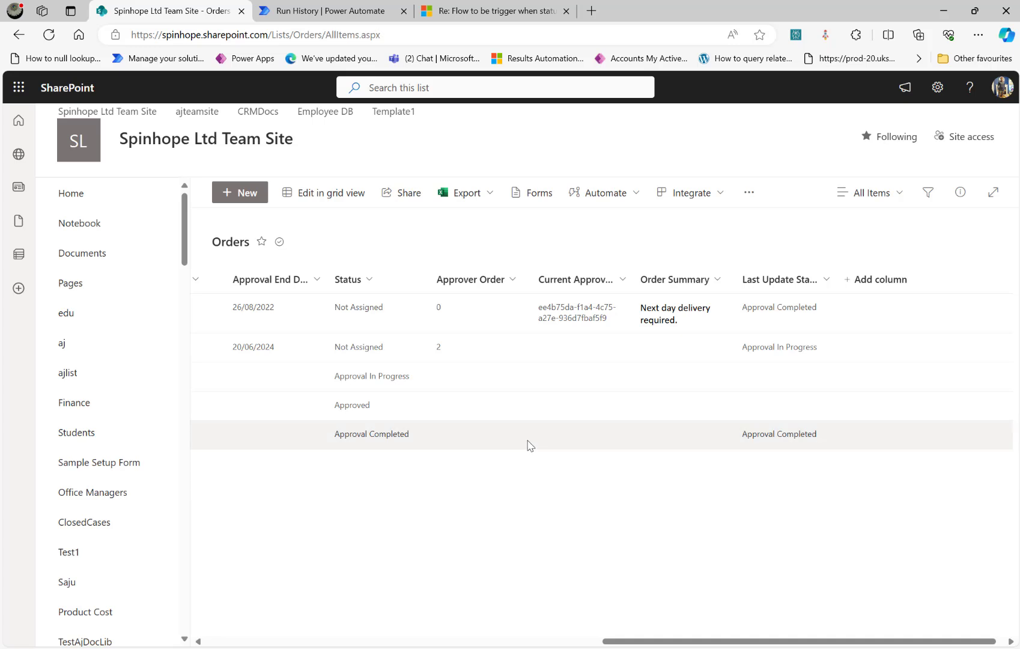
{"action": "double_click", "coordinate": [488, 443]}
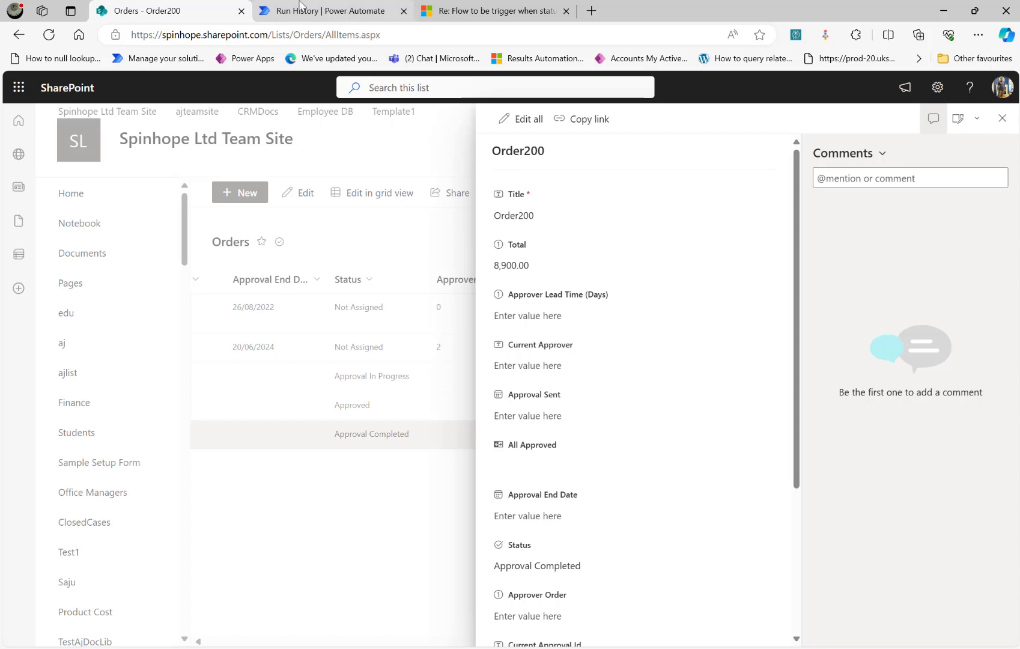
{"action": "left_click", "coordinate": [330, 15]}
Step: Start a fresh manual test of the Test SP Modified trigger flow
{"action": "left_click", "coordinate": [983, 117]}
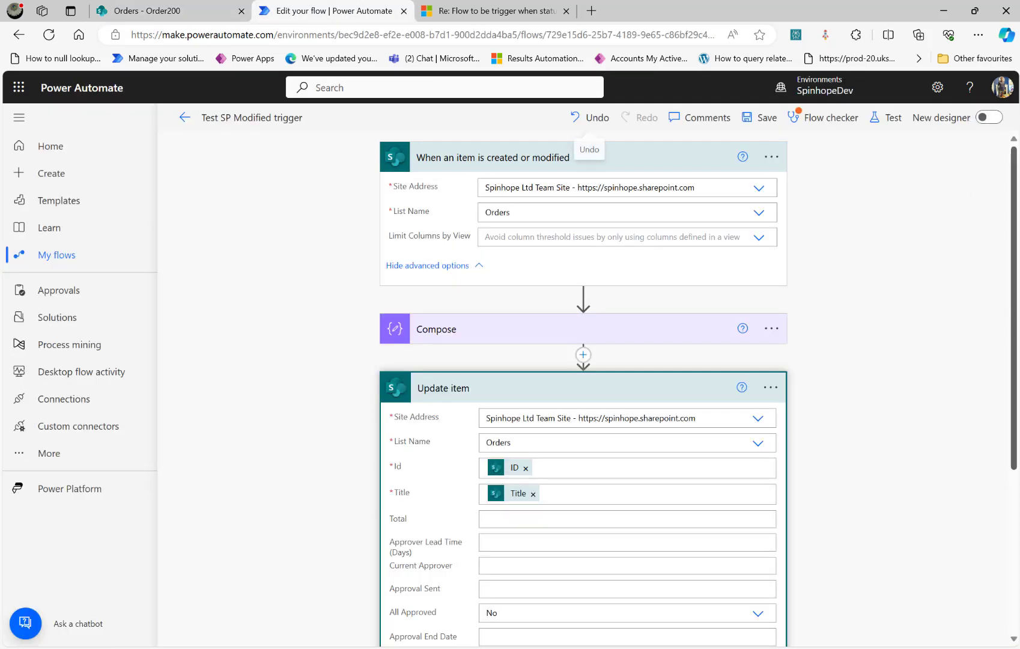
{"action": "left_click", "coordinate": [884, 118]}
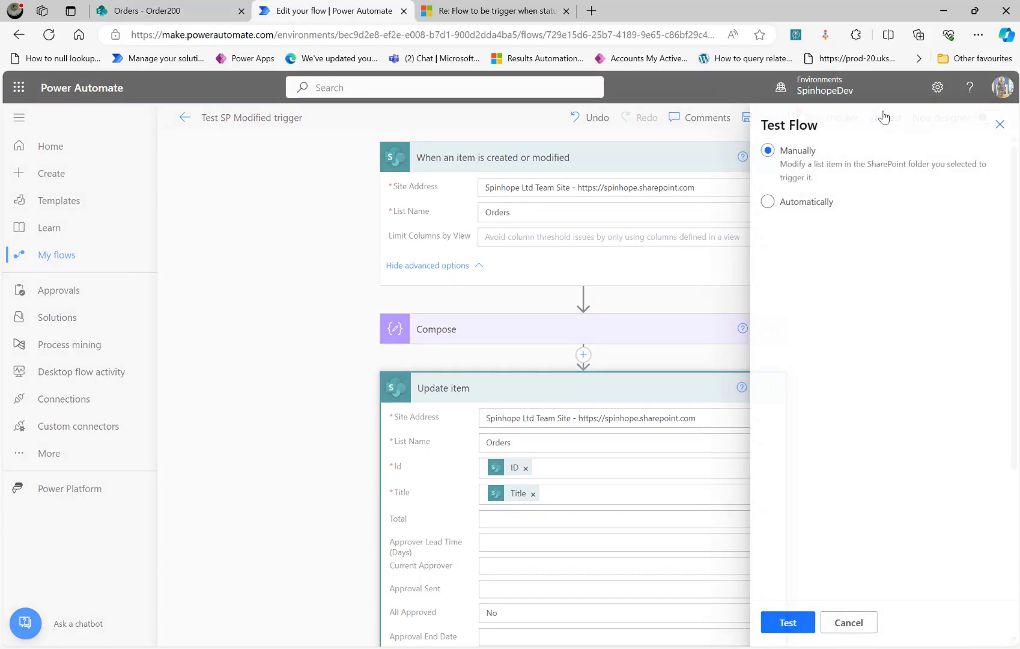
{"action": "left_click", "coordinate": [782, 625]}
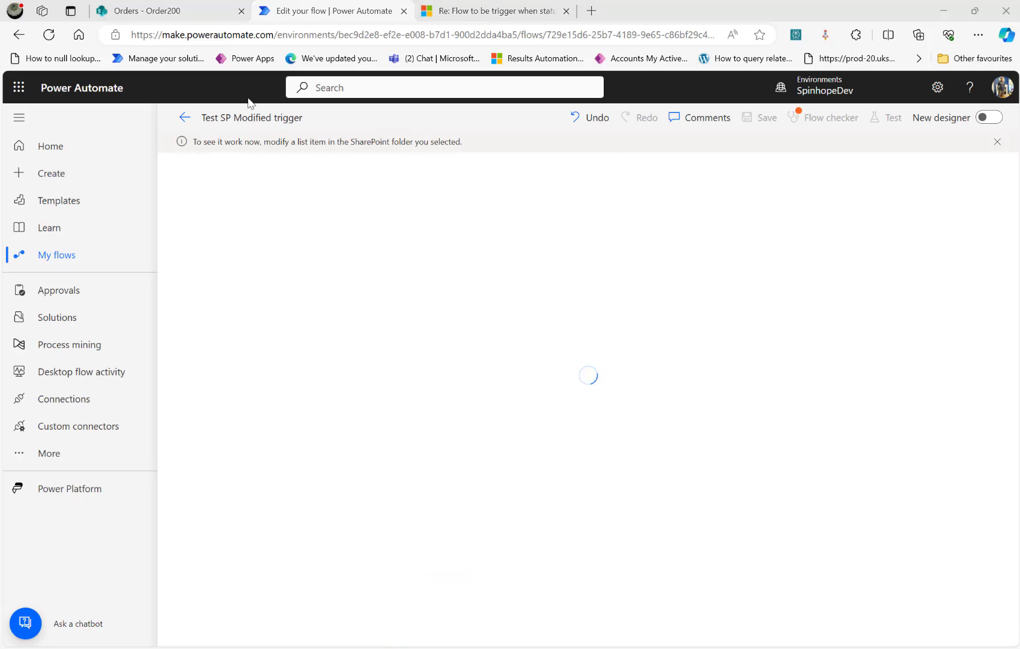
Step: Change Order200's Total from 8,900.00 to 7,900.00, then check the flow's test view
{"action": "left_click", "coordinate": [163, 11]}
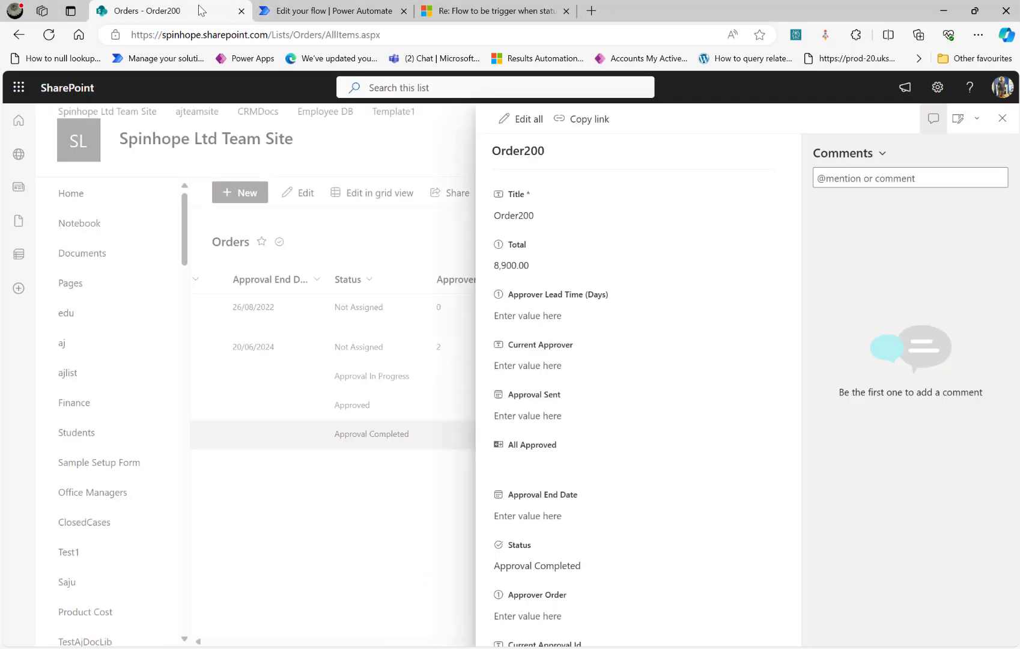
{"action": "left_click", "coordinate": [548, 262]}
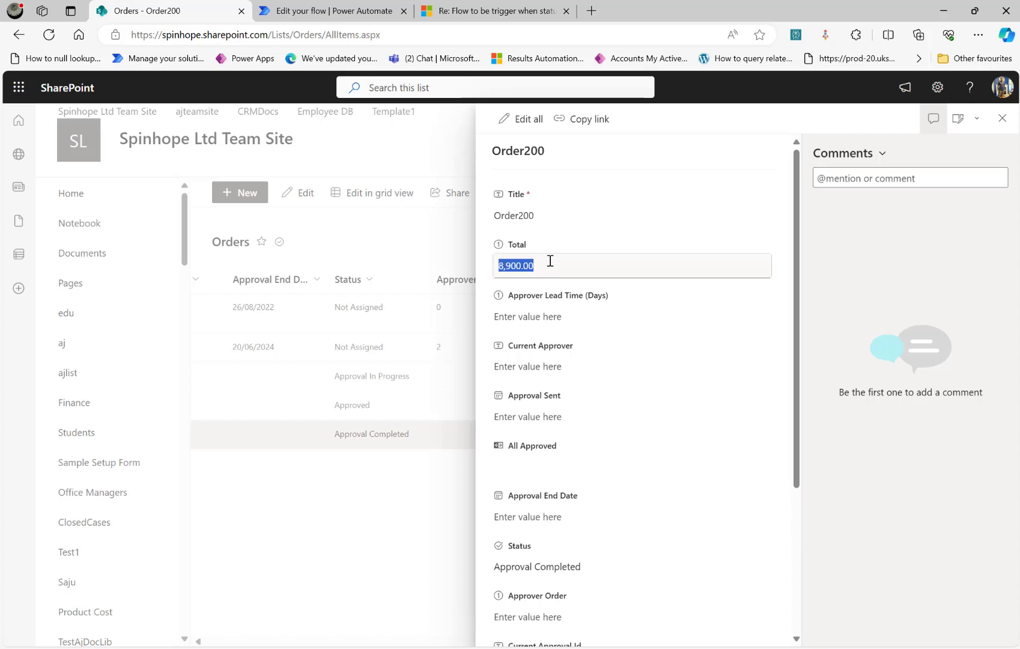
{"action": "key", "text": "Home"}
{"action": "key", "text": "BackSpace"}
{"action": "type", "text": "7"}
{"action": "left_click", "coordinate": [415, 507]}
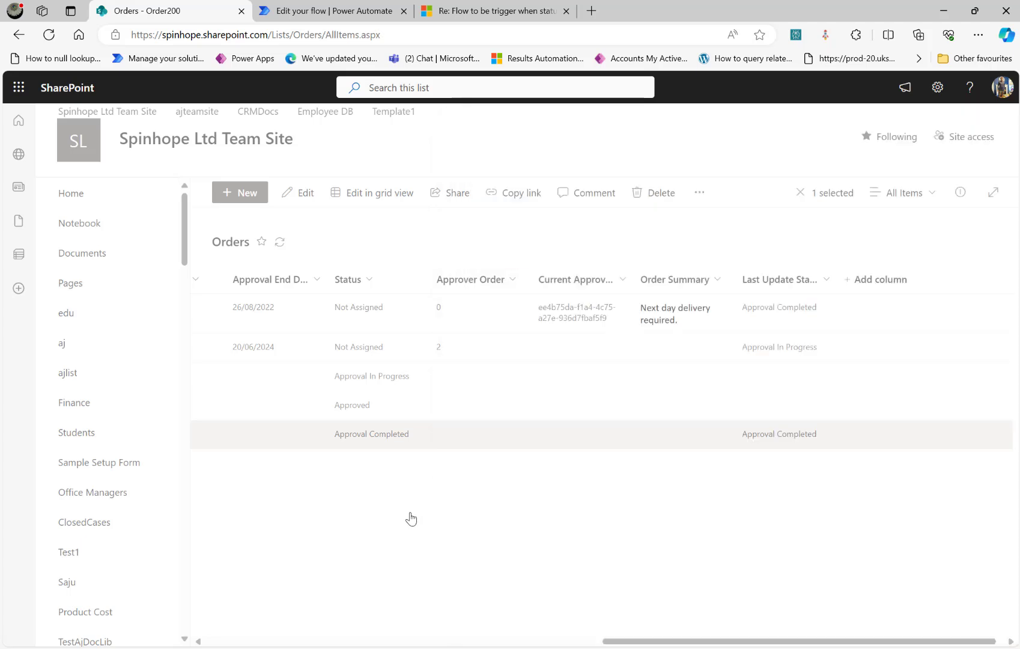
{"action": "left_click", "coordinate": [338, 7]}
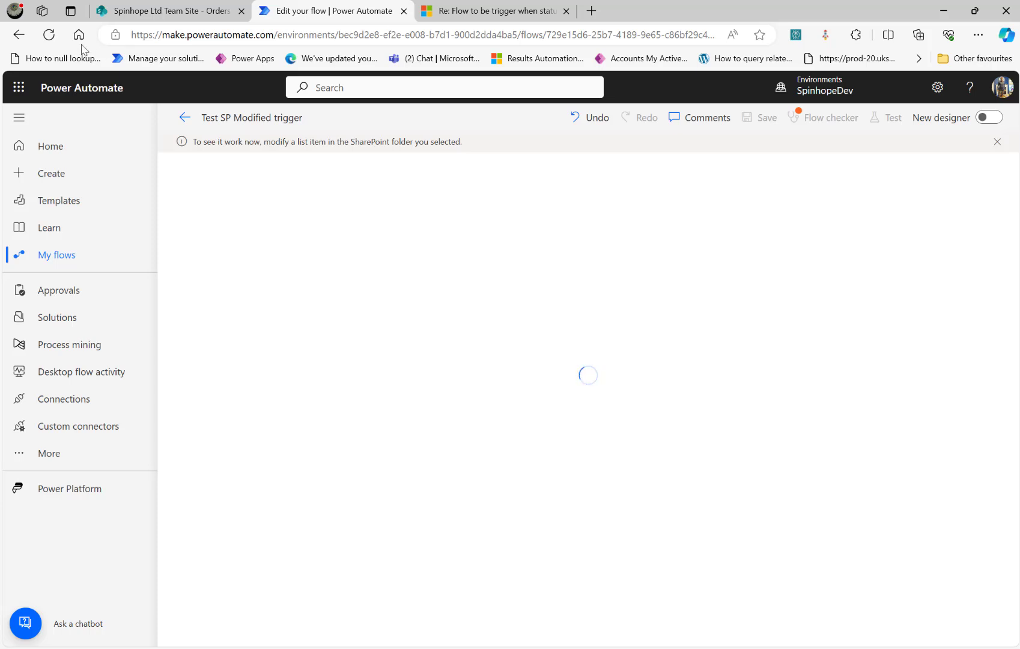
Step: Verify the flow test never fired after the Total edit, then bring up Notepad's trigger expressions
{"action": "left_click", "coordinate": [153, 11]}
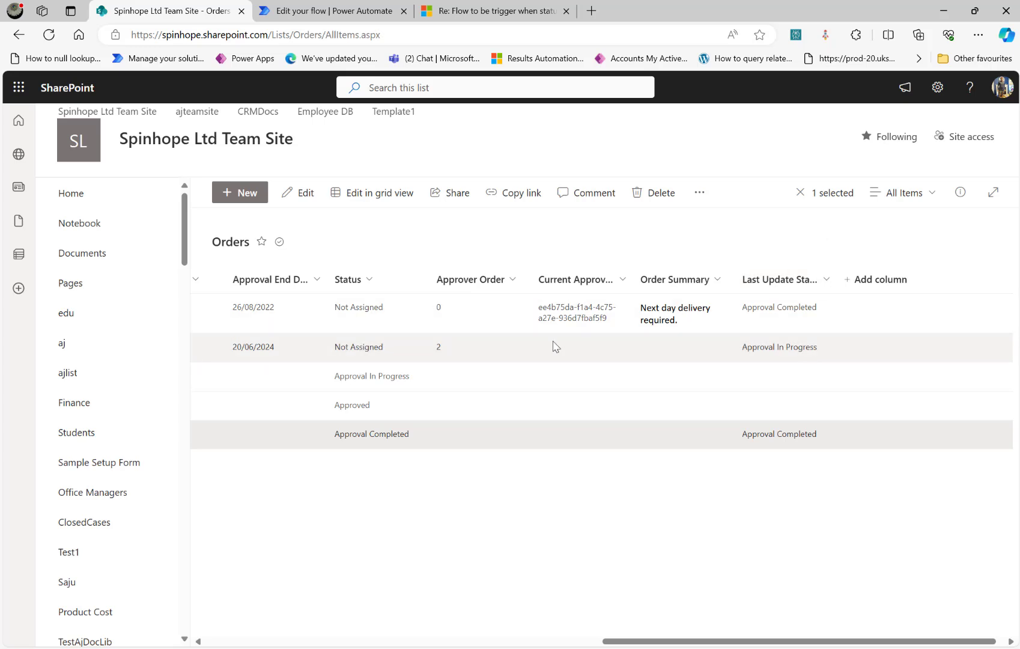
{"action": "left_click", "coordinate": [331, 11]}
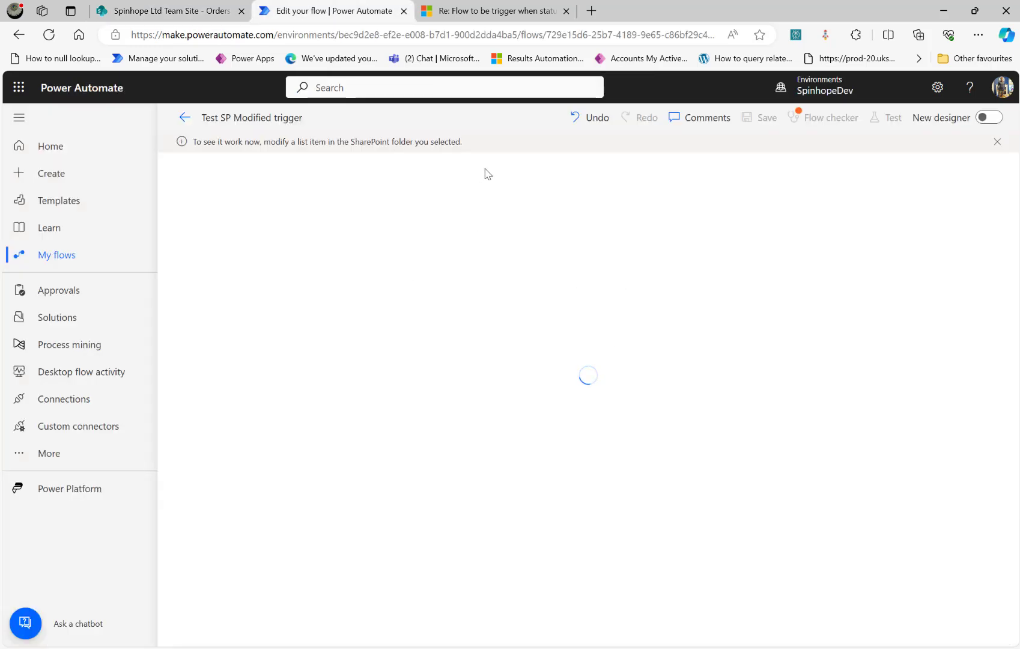
{"action": "left_click", "coordinate": [202, 12]}
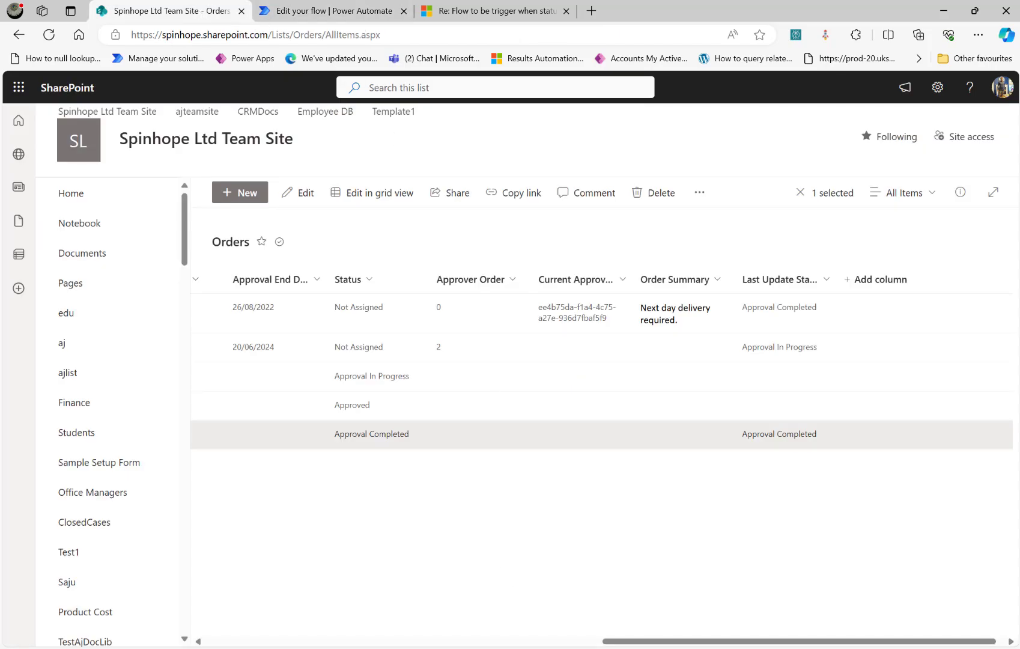
{"action": "left_click", "coordinate": [542, 600]}
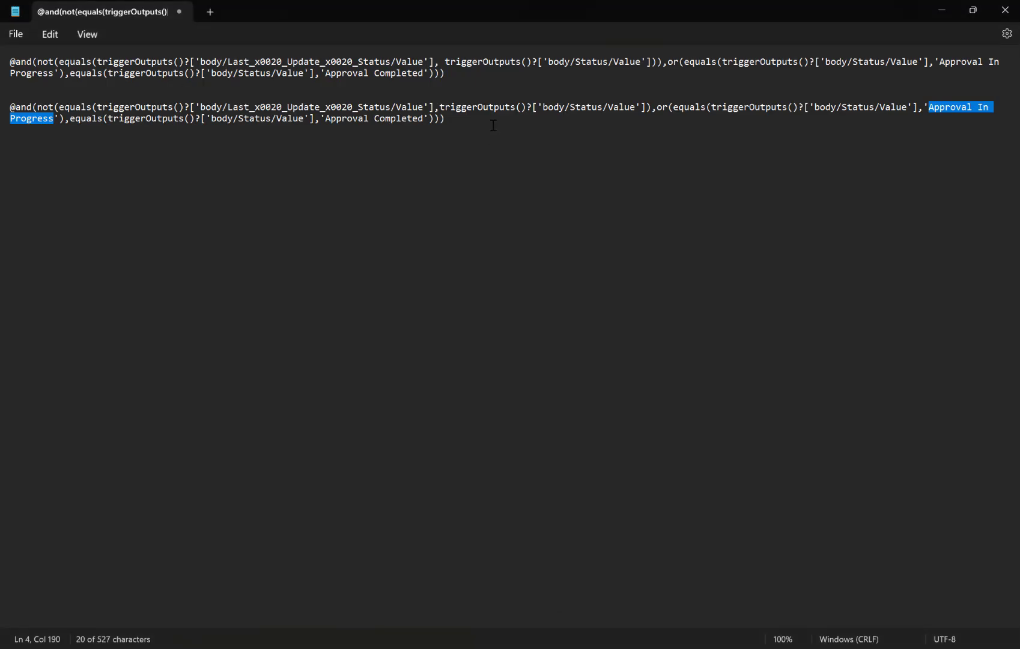
Step: Review the second trigger expression in Notepad, then return to the Test SP Modified flow editor
{"action": "left_click_drag", "start_coordinate": [490, 123], "coordinate": [3, 114]}
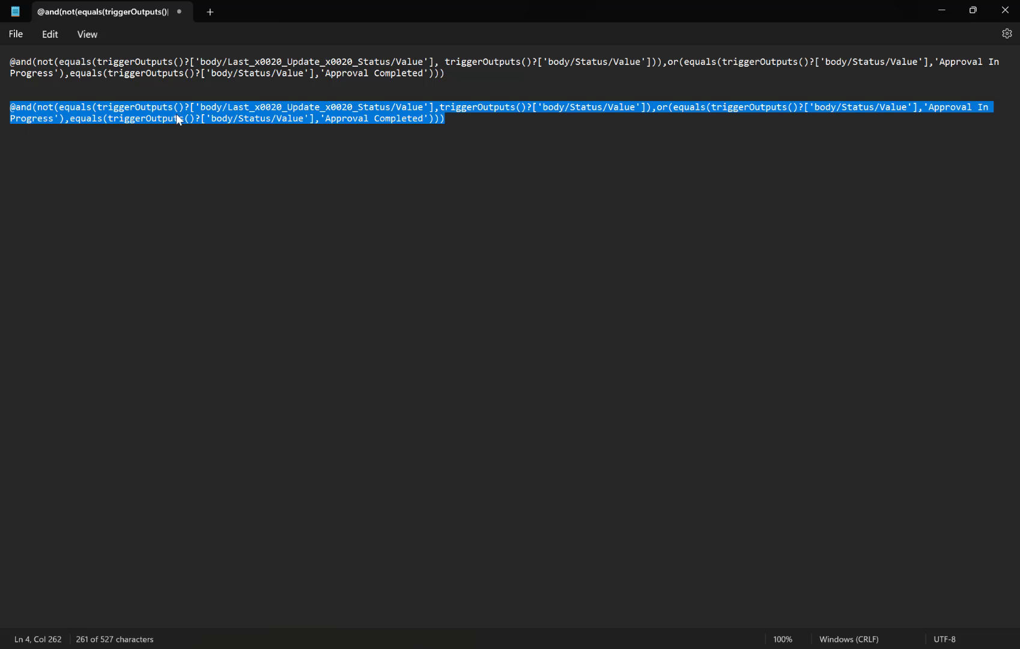
{"action": "left_click", "coordinate": [487, 129]}
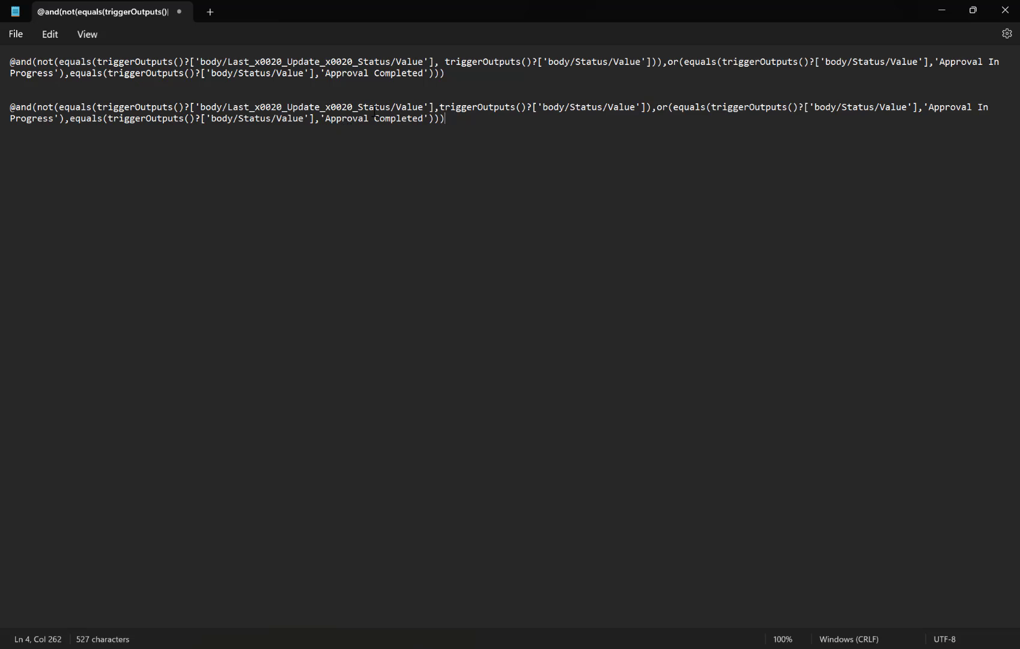
{"action": "left_click_drag", "start_coordinate": [10, 107], "coordinate": [16, 107]}
{"action": "left_click", "coordinate": [942, 11]}
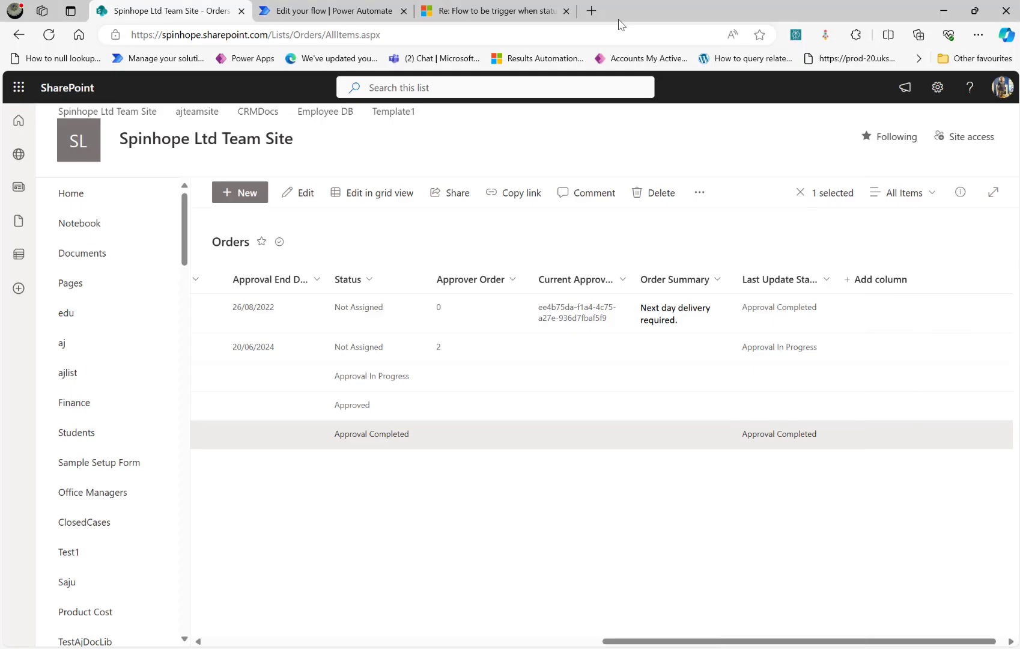
{"action": "left_click", "coordinate": [315, 18]}
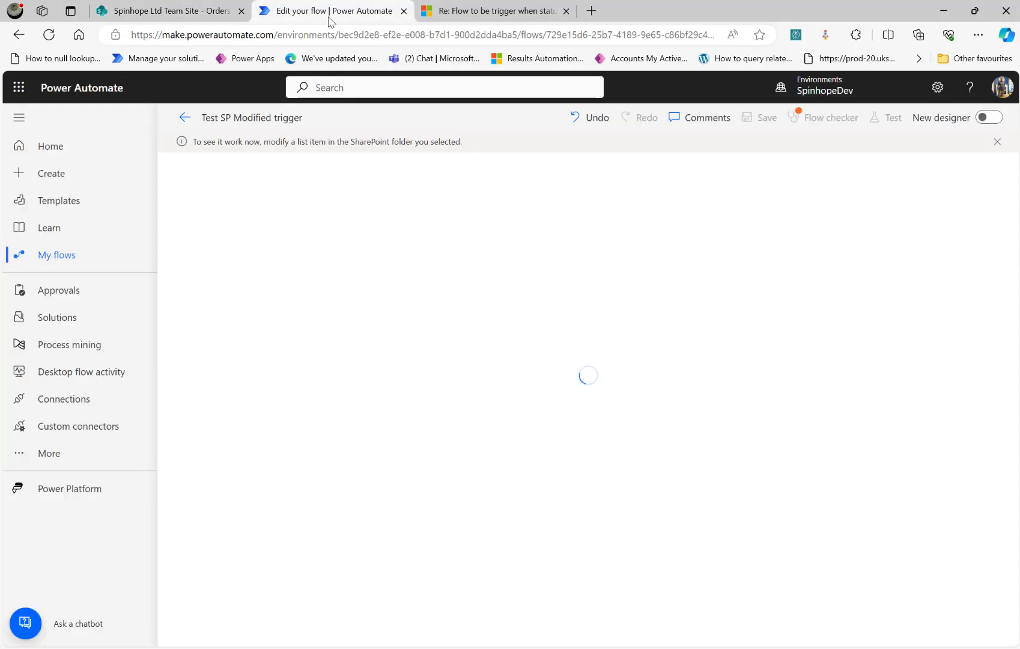